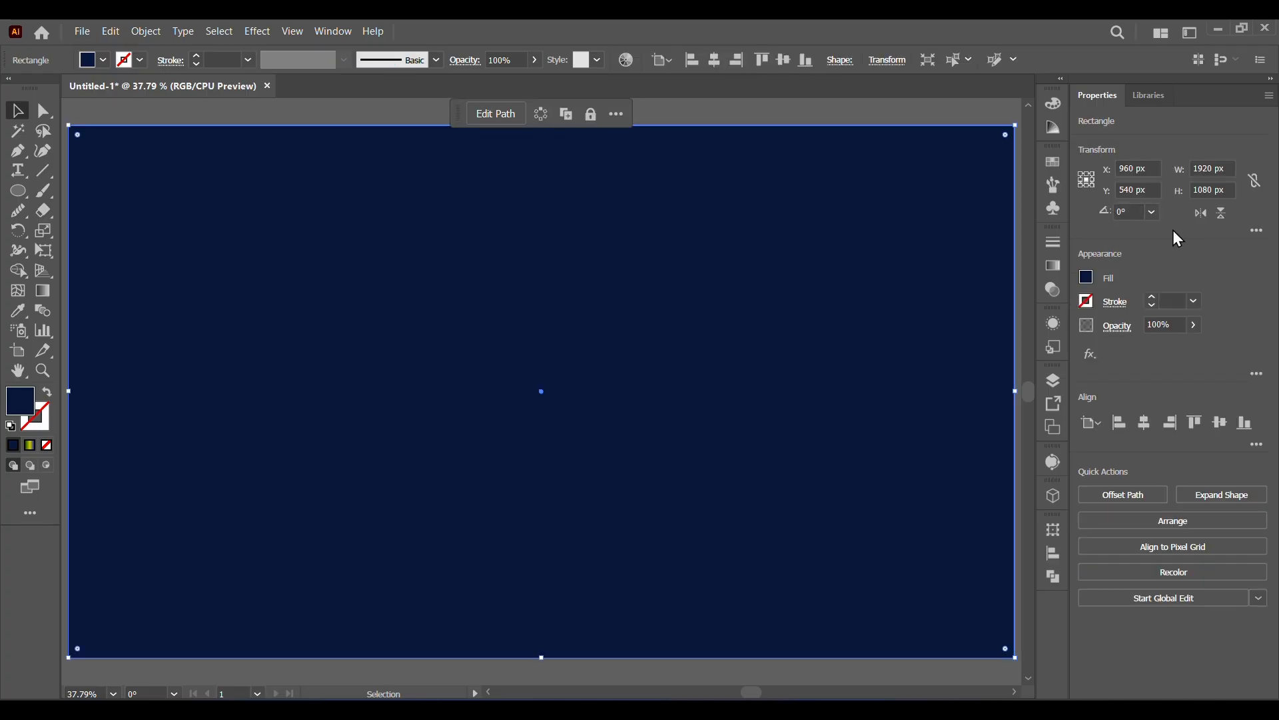
# Lock the 1920 x 1080 px navy background rectangle so it cannot be selected.
pyautogui.moveTo(1193, 169); pyautogui.dragTo(1229, 191)
pyautogui.click(609, 394)
pyautogui.click(324, 106)
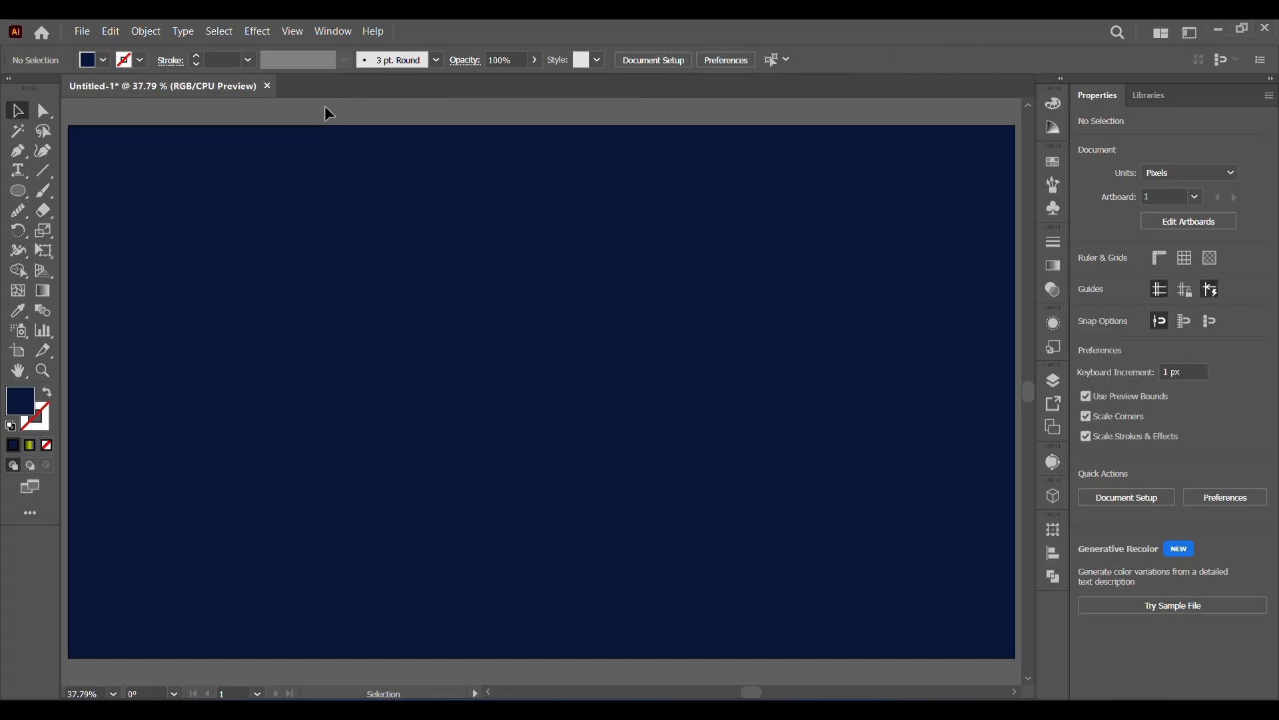
pyautogui.click(194, 234)
pyautogui.click(148, 31)
pyautogui.moveTo(223, 171)
pyautogui.click(440, 170)
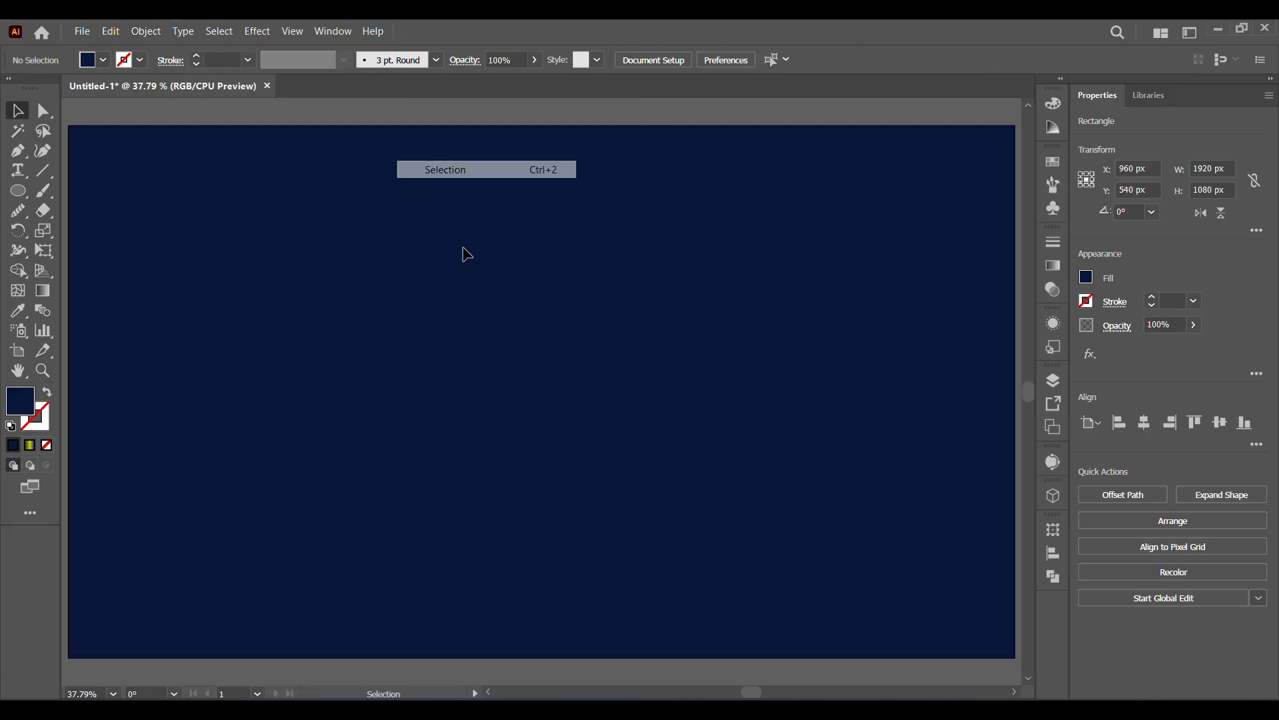
# Set up the Paintbrush with no fill and a white 1 pt stroke.
pyautogui.press('b')
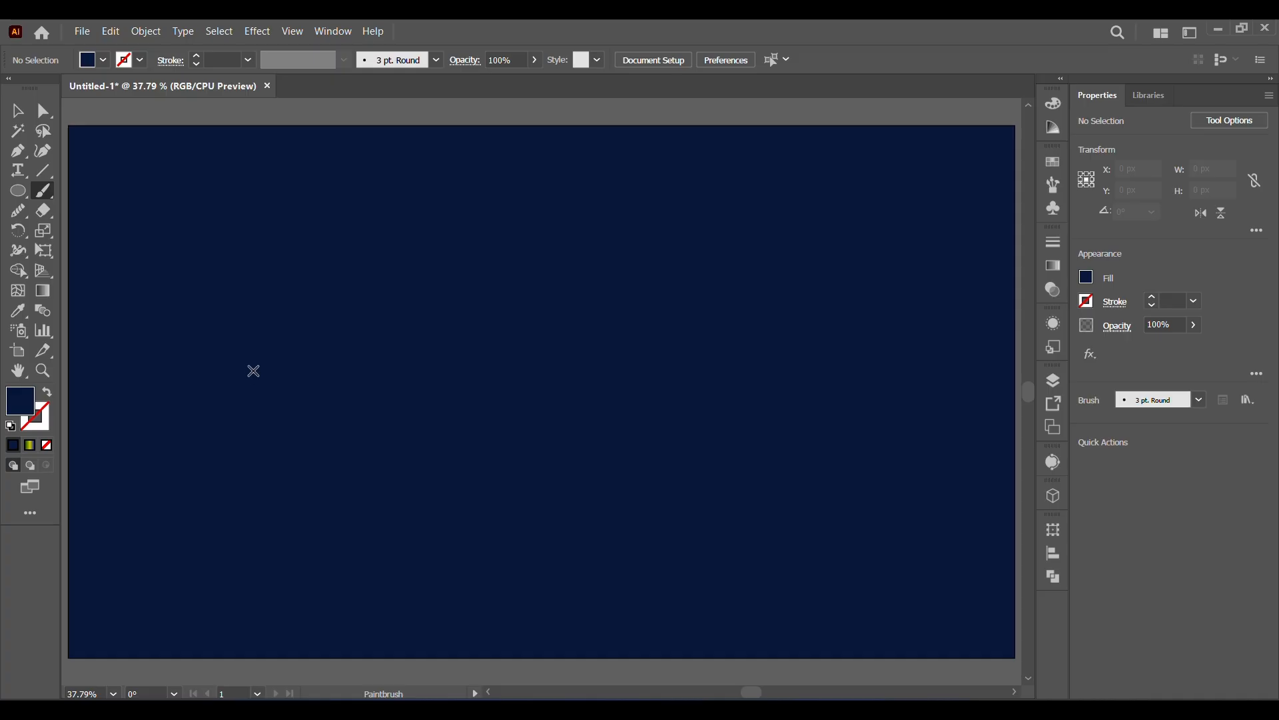
pyautogui.hotkey('shift', 'x')
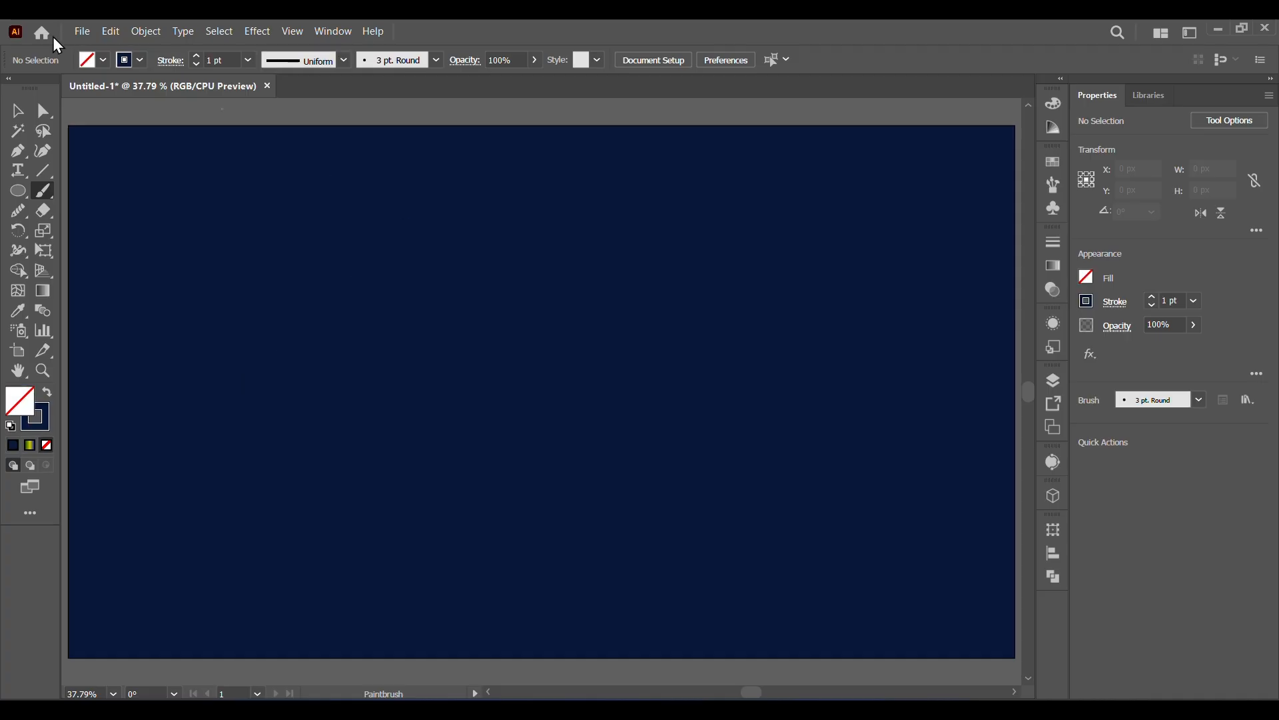
pyautogui.click(102, 60)
pyautogui.doubleClick(35, 89)
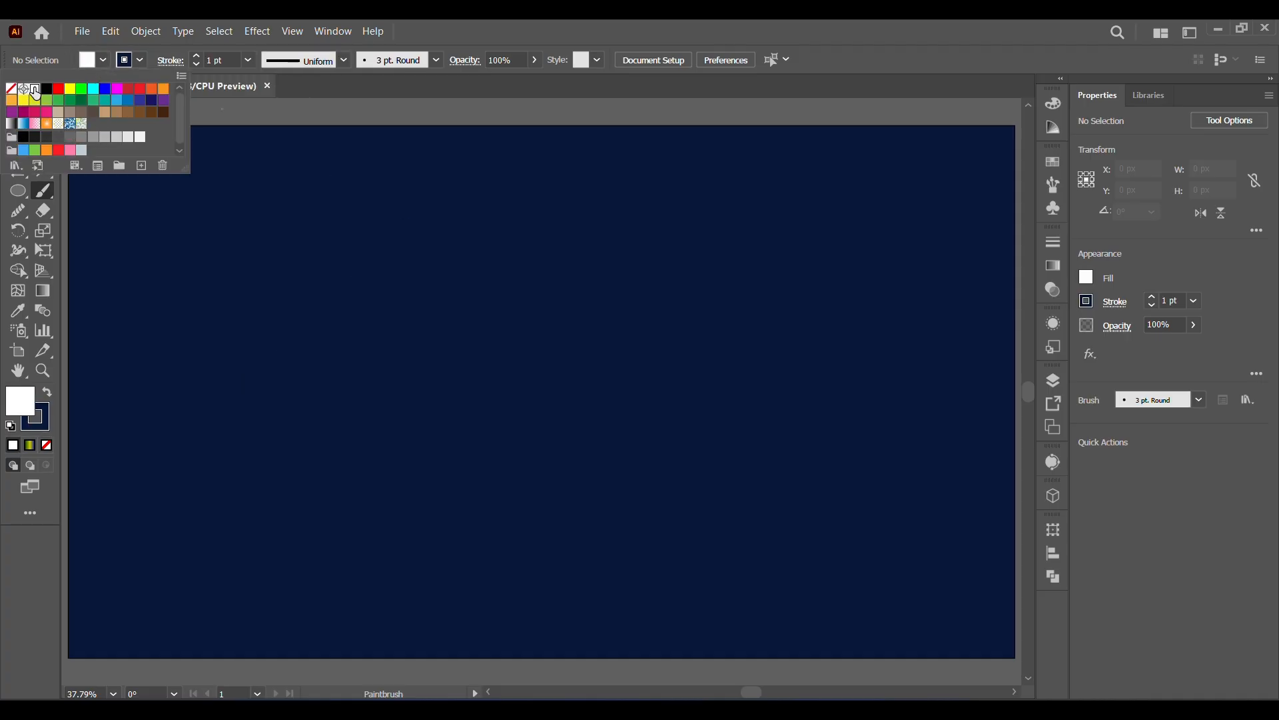
pyautogui.click(689, 505)
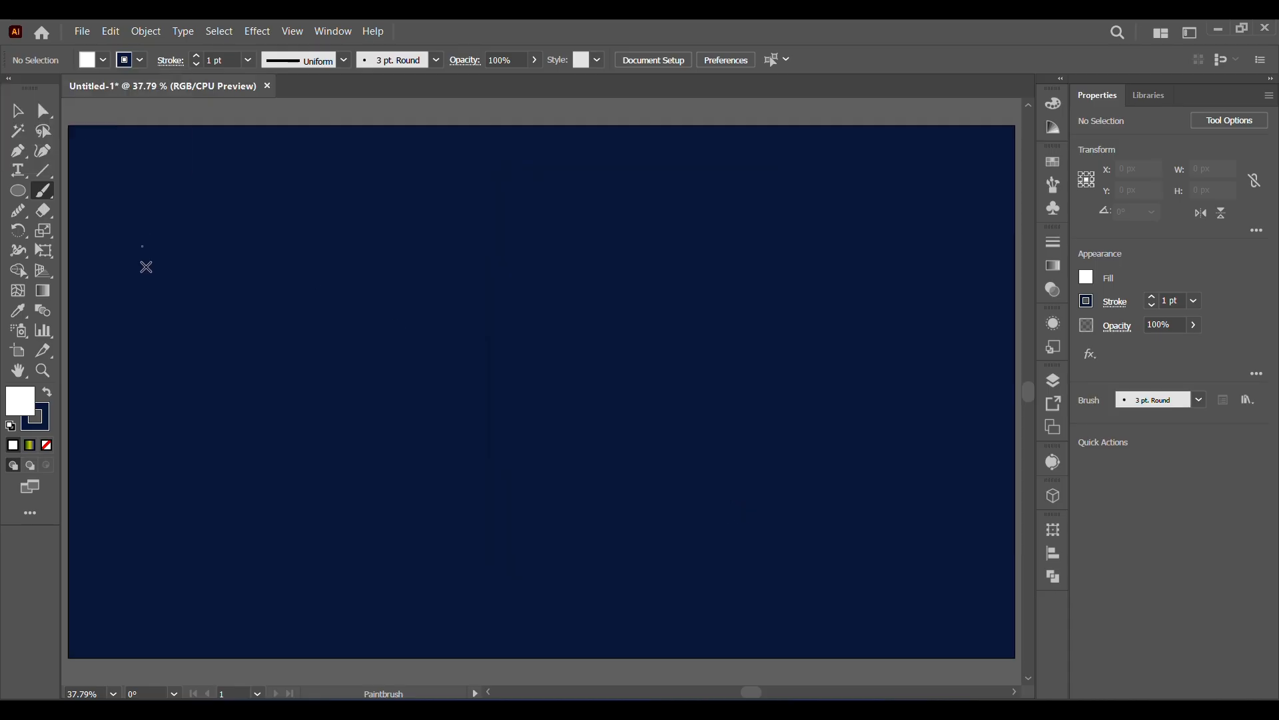
pyautogui.press('/')
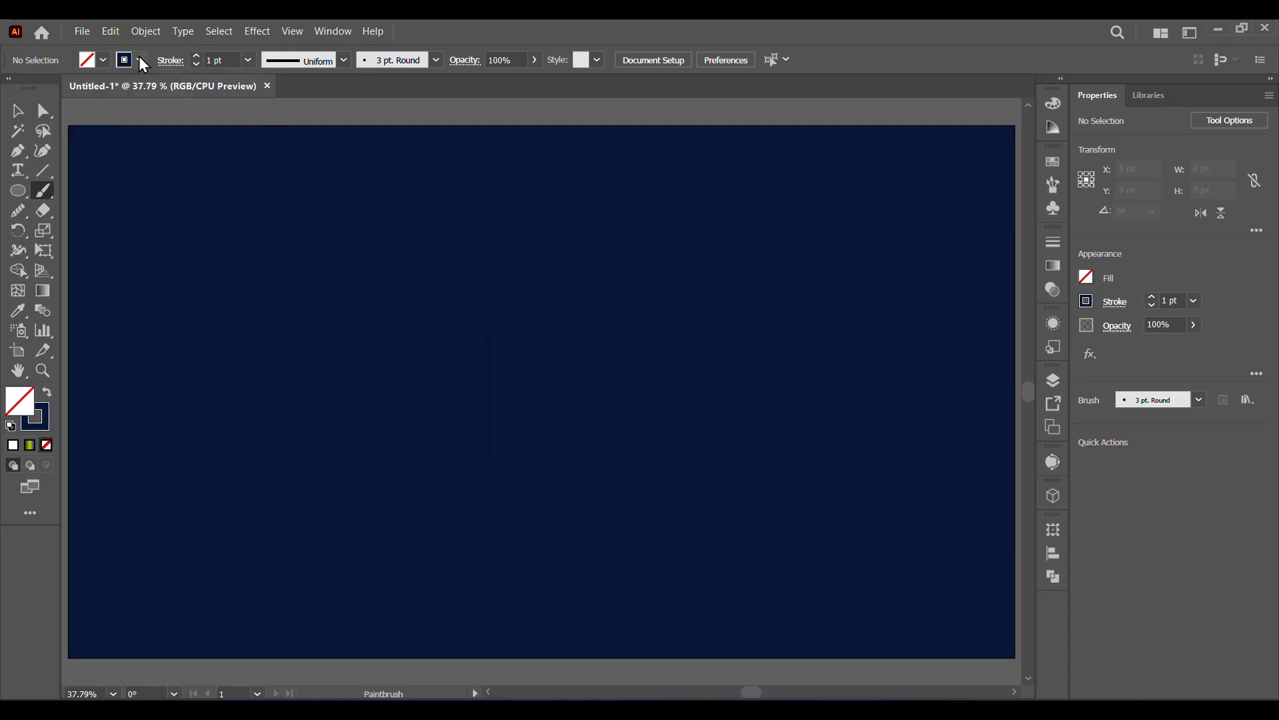
pyautogui.click(140, 60)
pyautogui.click(35, 88)
pyautogui.click(295, 282)
# Paint the cursive word "hich" as one continuous freehand line across the navy background.
pyautogui.moveTo(216, 412)
pyautogui.mouseDown()
pyautogui.moveTo(388, 182)
pyautogui.moveTo(294, 256)
pyautogui.moveTo(248, 391)
pyautogui.moveTo(239, 493)
pyautogui.moveTo(298, 375)
pyautogui.moveTo(347, 399)
pyautogui.moveTo(342, 498)
pyautogui.moveTo(370, 478)
pyautogui.moveTo(439, 355)
pyautogui.mouseUp()
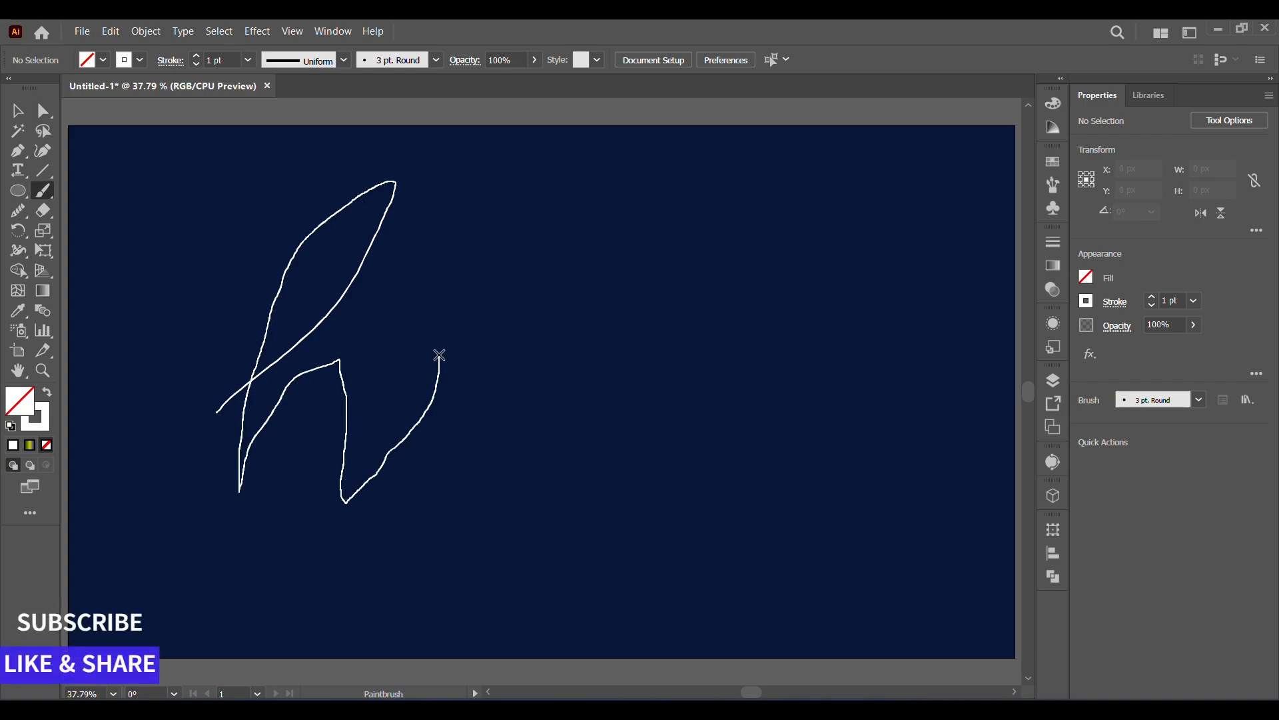
pyautogui.moveTo(407, 487)
pyautogui.mouseDown()
pyautogui.moveTo(486, 400)
pyautogui.moveTo(628, 349)
pyautogui.moveTo(486, 480)
pyautogui.moveTo(709, 402)
pyautogui.moveTo(719, 303)
pyautogui.moveTo(677, 532)
pyautogui.moveTo(799, 455)
pyautogui.moveTo(919, 488)
pyautogui.mouseUp()
pyautogui.click(17, 111)
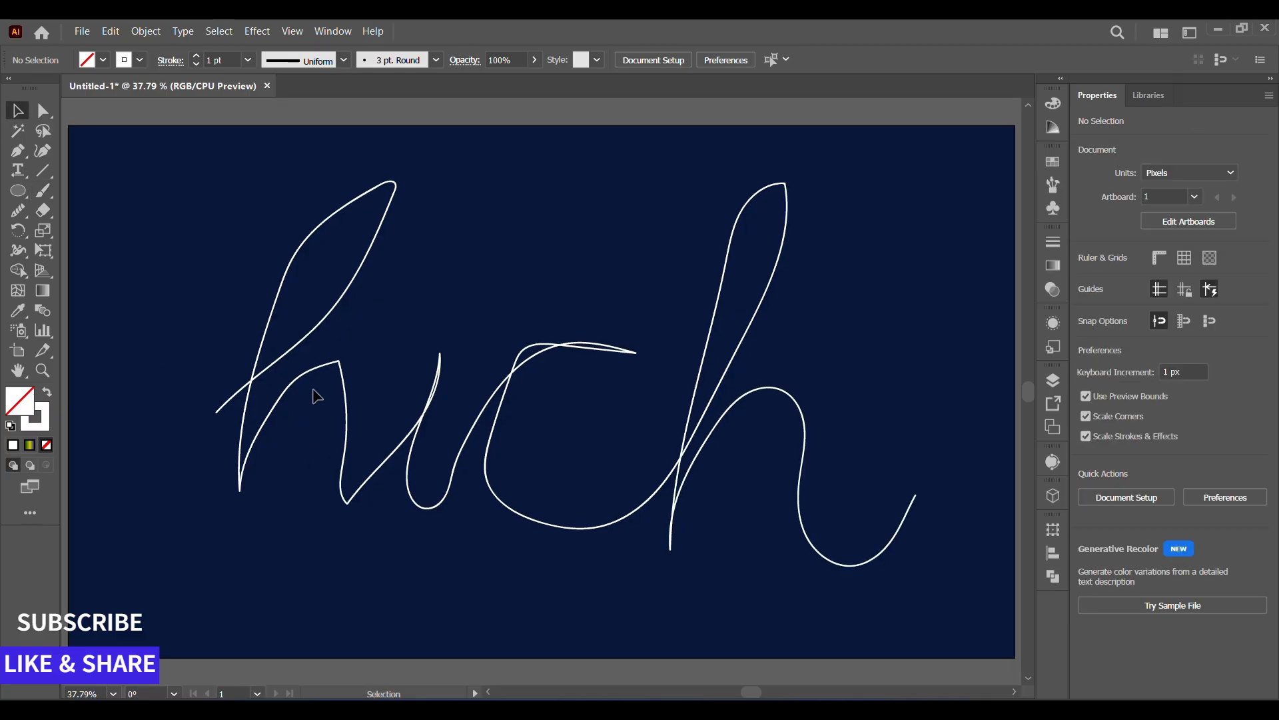
pyautogui.click(309, 380)
pyautogui.click(113, 200)
pyautogui.click(278, 364)
# Extend the lettering's starting stroke outward and shift the anchor at the first h's stem base slightly outward.
pyautogui.click(44, 112)
pyautogui.click(218, 419)
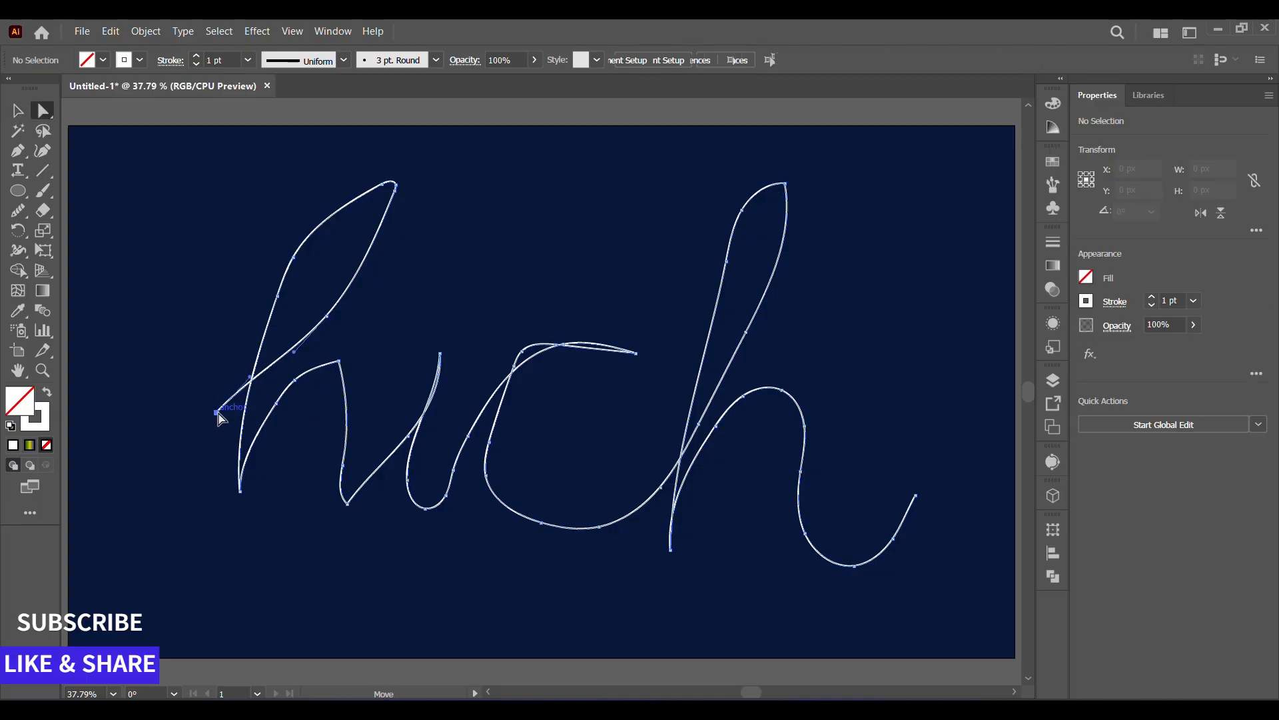
pyautogui.moveTo(217, 412); pyautogui.dragTo(134, 430)
pyautogui.click(239, 491)
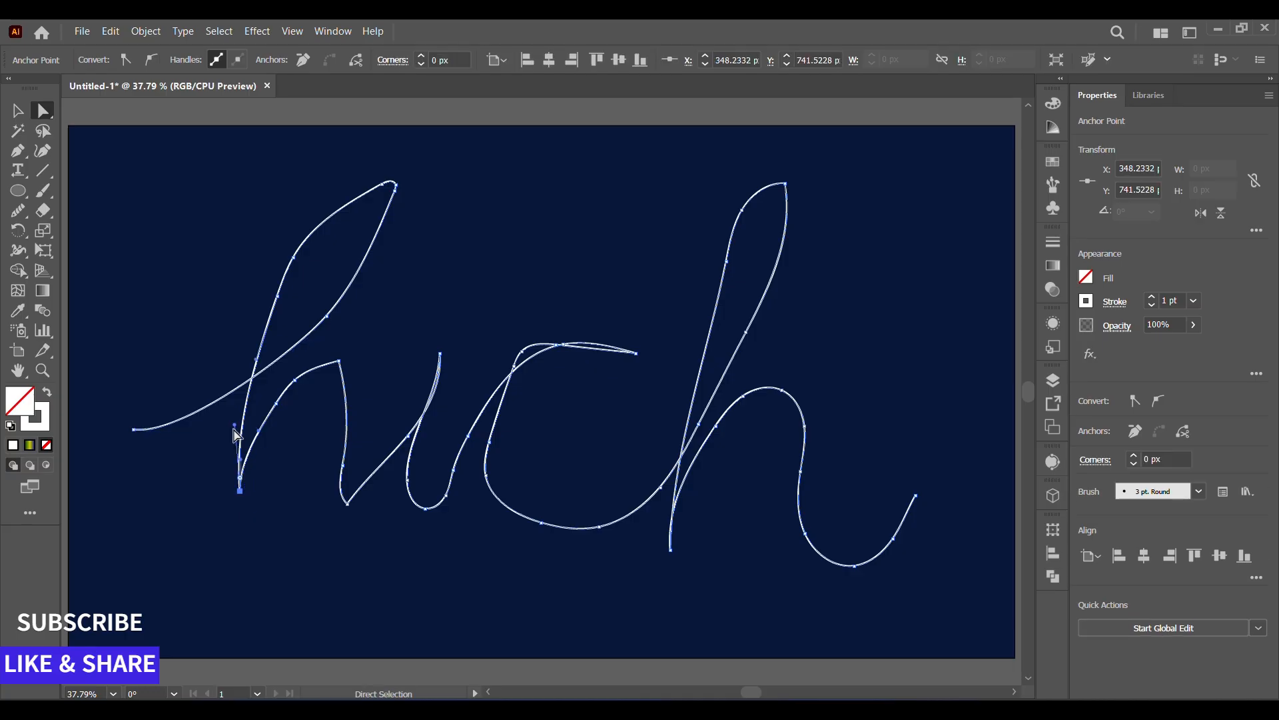
pyautogui.moveTo(235, 425)
pyautogui.mouseDown()
pyautogui.moveTo(258, 423)
pyautogui.moveTo(235, 423)
pyautogui.mouseUp()
pyautogui.moveTo(240, 491); pyautogui.dragTo(229, 492)
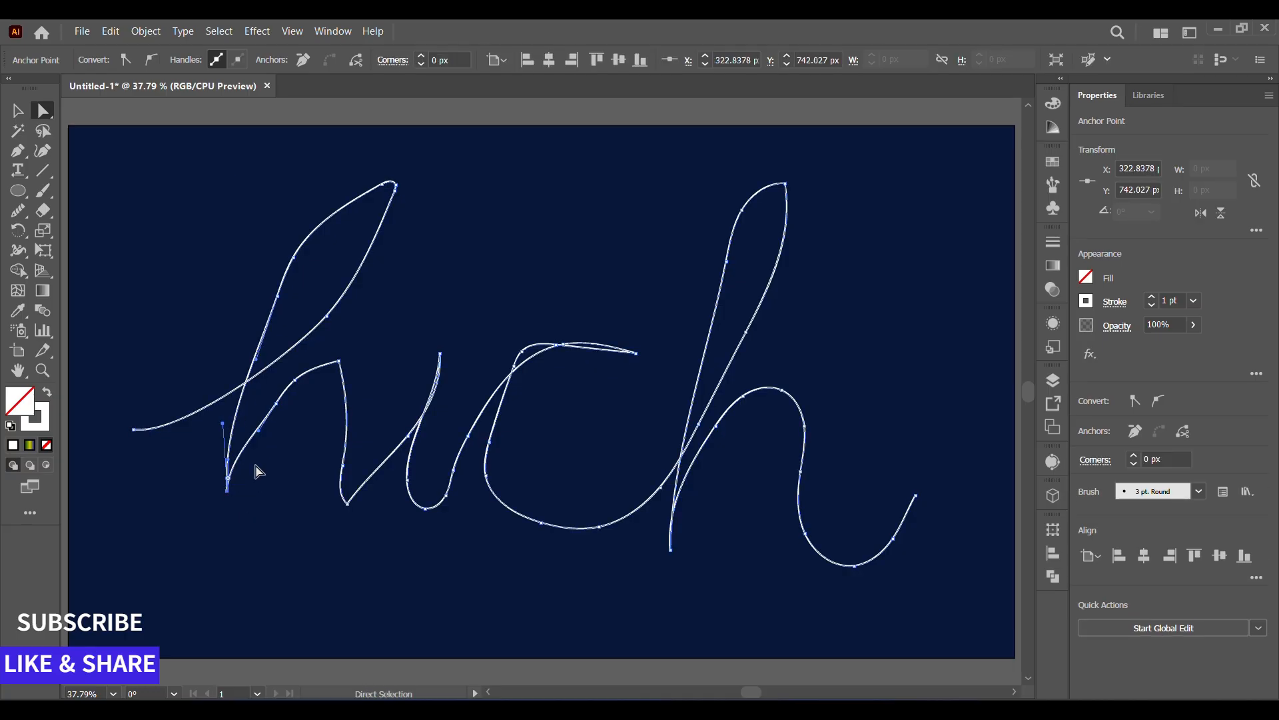
# Round the sharp corner on the first h's arch and adjust the corner at its foot.
pyautogui.click(339, 361)
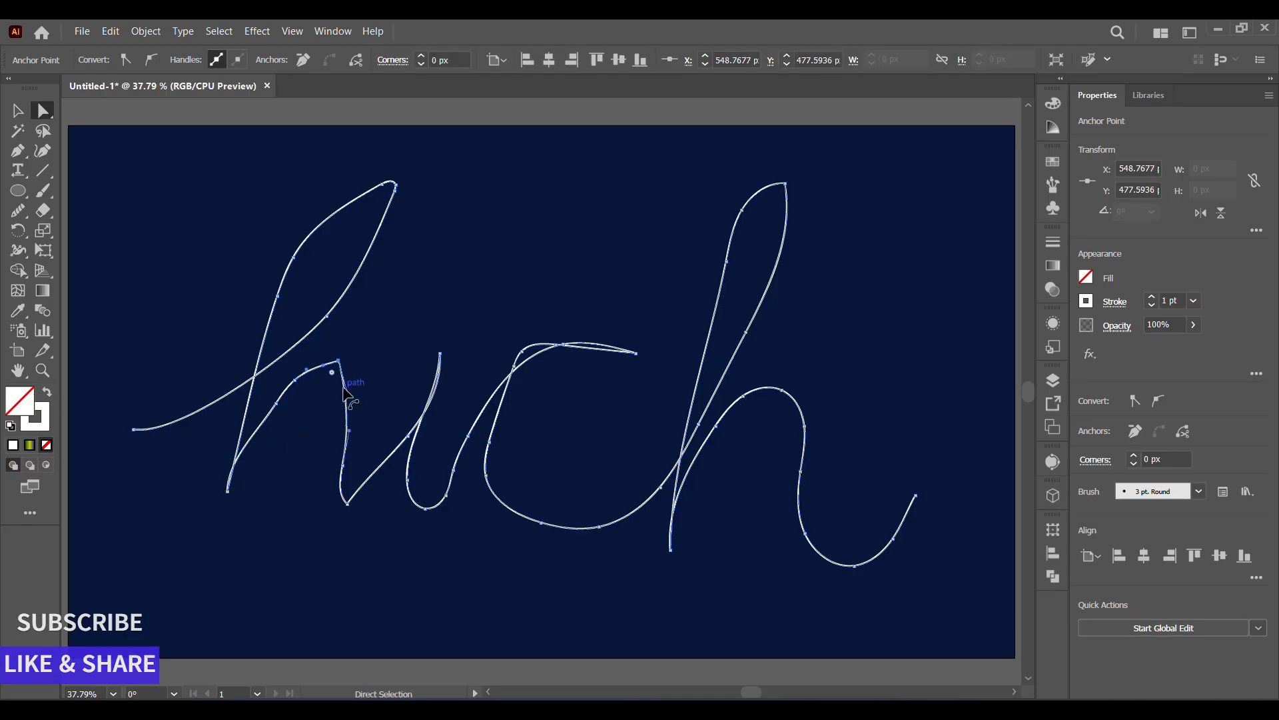
pyautogui.moveTo(332, 369); pyautogui.dragTo(301, 474)
pyautogui.click(347, 506)
pyautogui.click(341, 494)
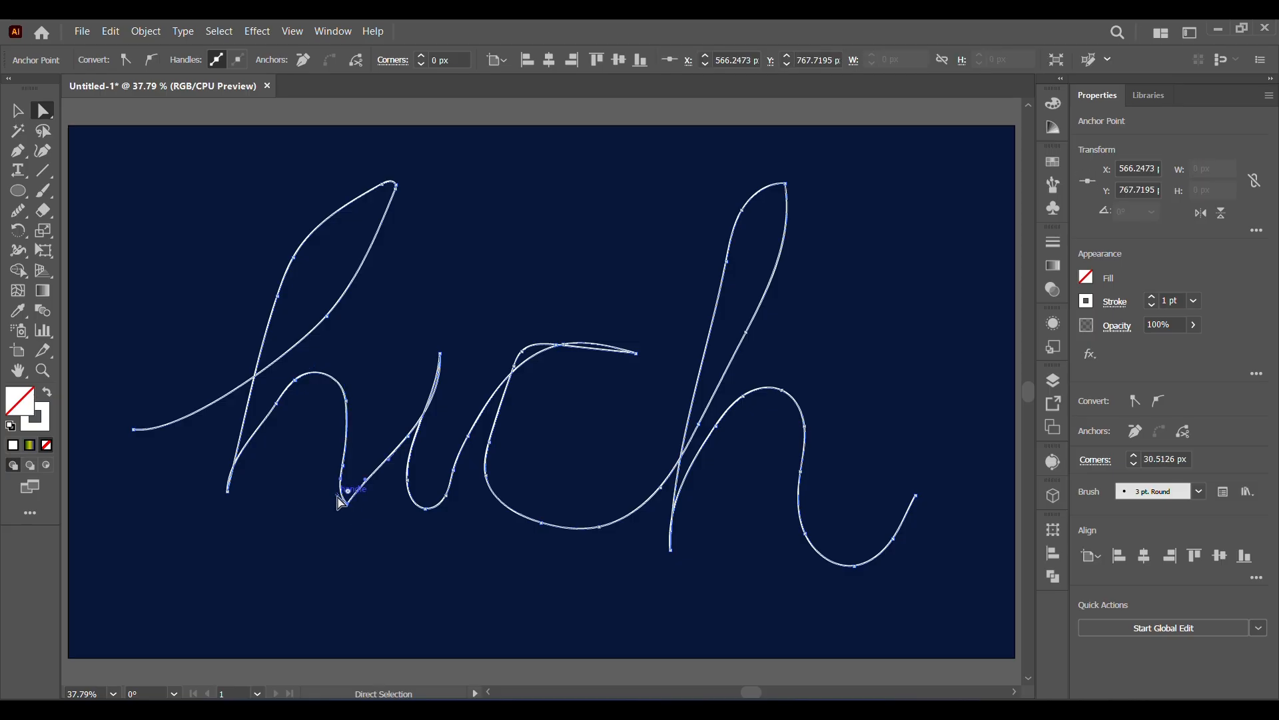
pyautogui.moveTo(338, 495); pyautogui.dragTo(346, 487)
# Smooth the first h's arch, tall loop and stem with the Smooth tool.
pyautogui.click(18, 211)
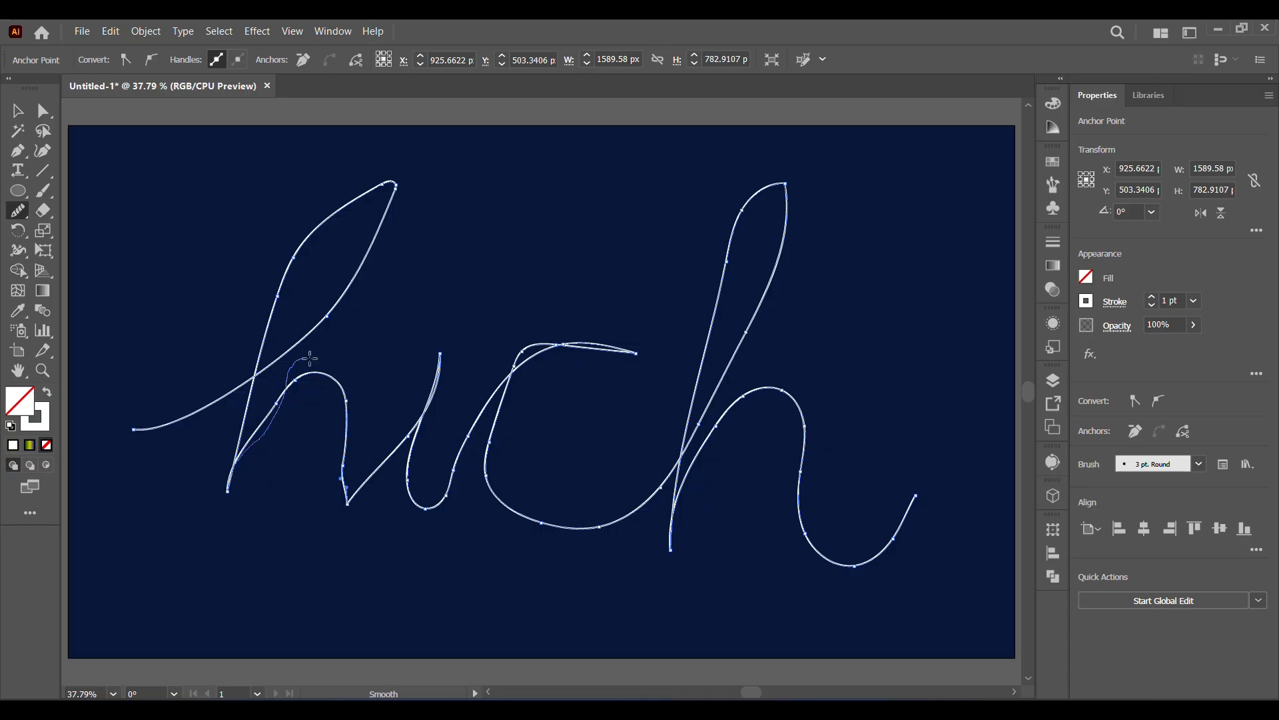
pyautogui.moveTo(310, 358); pyautogui.dragTo(349, 508)
pyautogui.moveTo(262, 443); pyautogui.dragTo(354, 499)
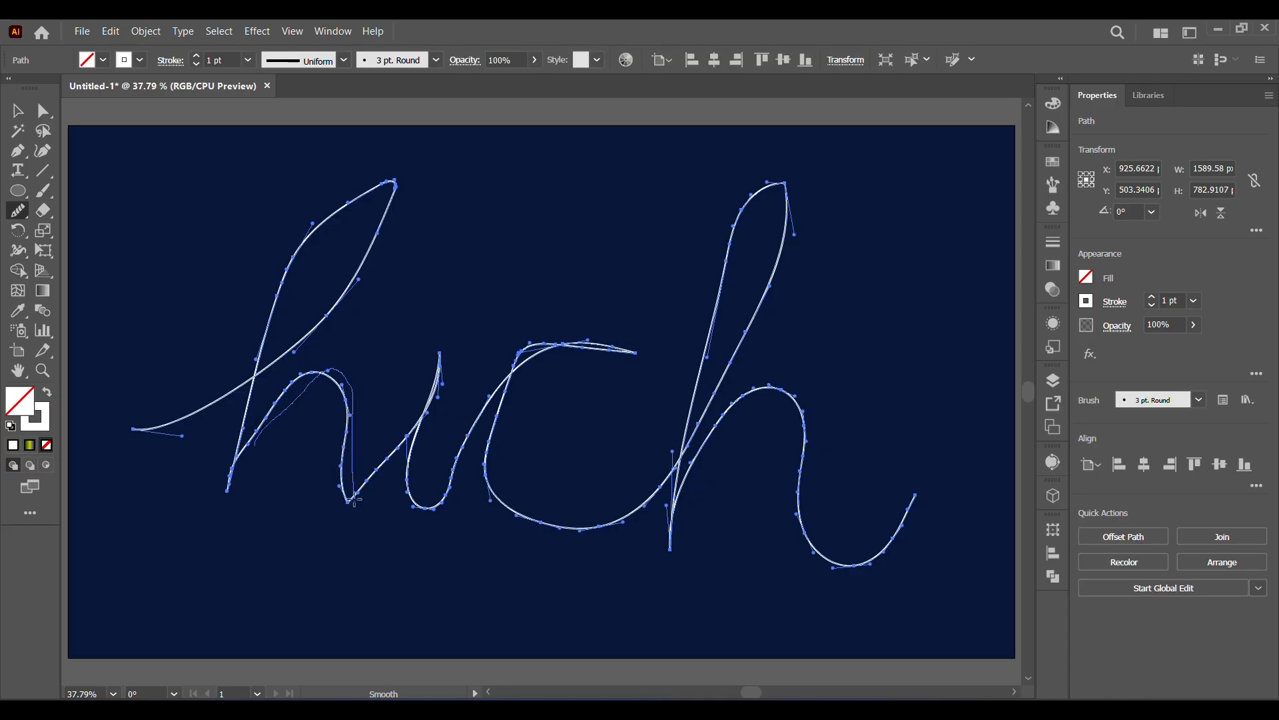
pyautogui.moveTo(221, 399)
pyautogui.mouseDown()
pyautogui.moveTo(397, 217)
pyautogui.moveTo(397, 193)
pyautogui.mouseUp()
pyautogui.moveTo(337, 210)
pyautogui.mouseDown()
pyautogui.moveTo(250, 364)
pyautogui.moveTo(252, 383)
pyautogui.moveTo(395, 188)
pyautogui.mouseUp()
pyautogui.moveTo(250, 375)
pyautogui.mouseDown()
pyautogui.moveTo(272, 280)
pyautogui.moveTo(394, 178)
pyautogui.mouseUp()
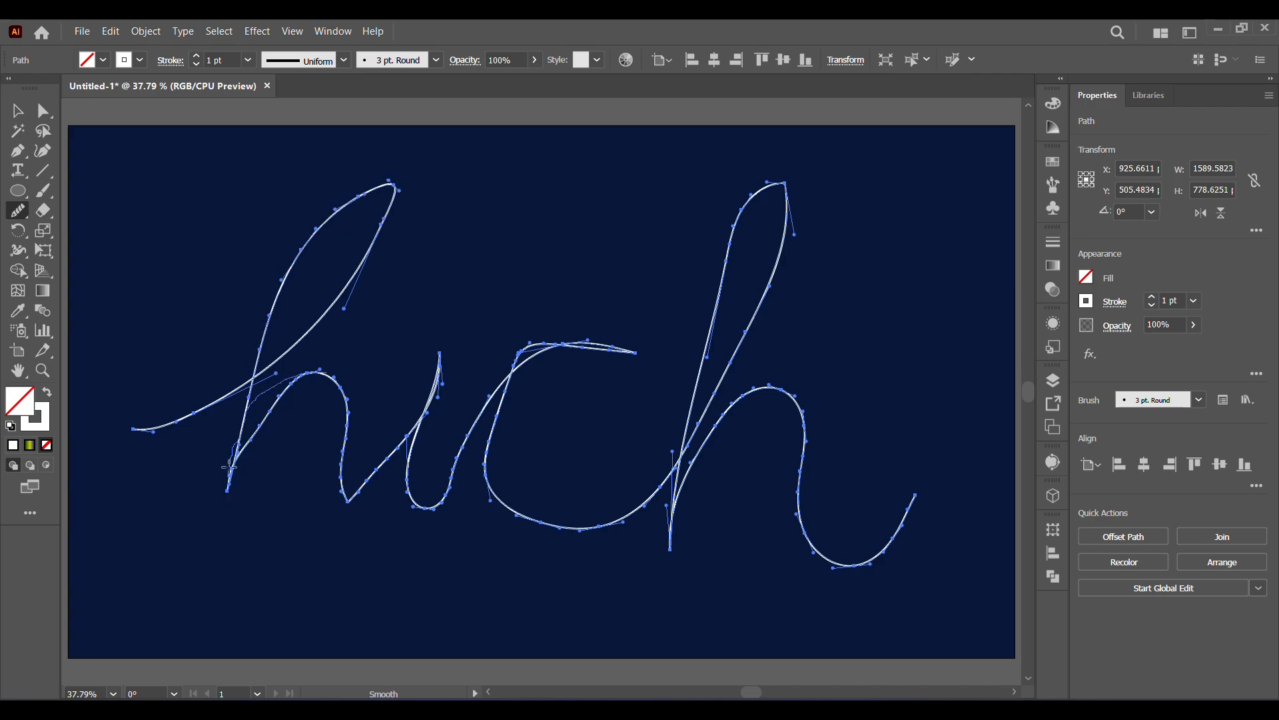
pyautogui.moveTo(229, 466); pyautogui.dragTo(228, 475)
# Smooth the first h's stem base, arch and foot, along with the strokes leading through the i.
pyautogui.moveTo(239, 450); pyautogui.dragTo(350, 520)
pyautogui.moveTo(350, 503)
pyautogui.mouseDown()
pyautogui.moveTo(352, 421)
pyautogui.moveTo(234, 501)
pyautogui.mouseUp()
pyautogui.moveTo(253, 437); pyautogui.dragTo(320, 379)
pyautogui.moveTo(344, 468)
pyautogui.mouseDown()
pyautogui.moveTo(303, 368)
pyautogui.moveTo(256, 447)
pyautogui.mouseUp()
pyautogui.moveTo(254, 447)
pyautogui.mouseDown()
pyautogui.moveTo(301, 360)
pyautogui.moveTo(347, 503)
pyautogui.mouseUp()
pyautogui.moveTo(270, 412)
pyautogui.mouseDown()
pyautogui.moveTo(317, 383)
pyautogui.moveTo(337, 391)
pyautogui.moveTo(349, 448)
pyautogui.mouseUp()
pyautogui.moveTo(349, 453)
pyautogui.mouseDown()
pyautogui.moveTo(277, 392)
pyautogui.moveTo(260, 427)
pyautogui.mouseUp()
pyautogui.moveTo(436, 393)
pyautogui.mouseDown()
pyautogui.moveTo(375, 477)
pyautogui.moveTo(437, 375)
pyautogui.mouseUp()
pyautogui.moveTo(420, 438)
pyautogui.mouseDown()
pyautogui.moveTo(478, 486)
pyautogui.moveTo(515, 397)
pyautogui.mouseUp()
pyautogui.click(848, 250)
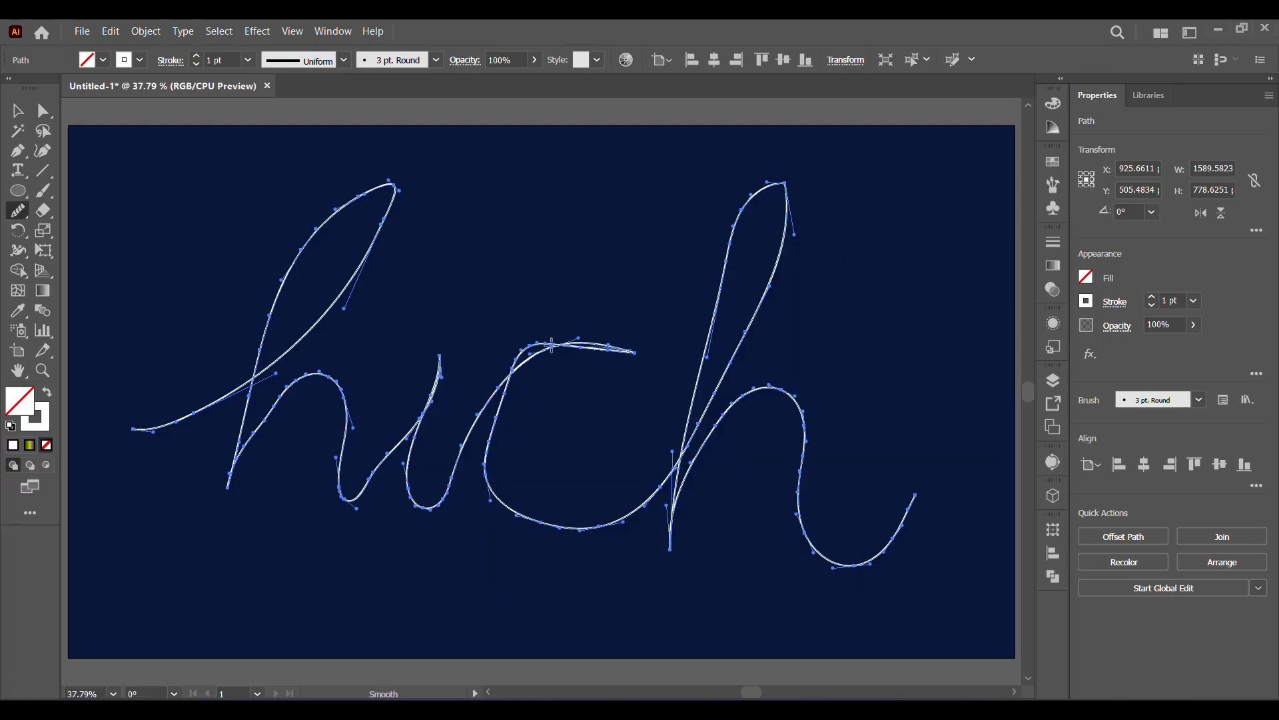
# Reposition the anchors and handles along the top of the c so its doubled strokes follow one curve.
pyautogui.press('a')
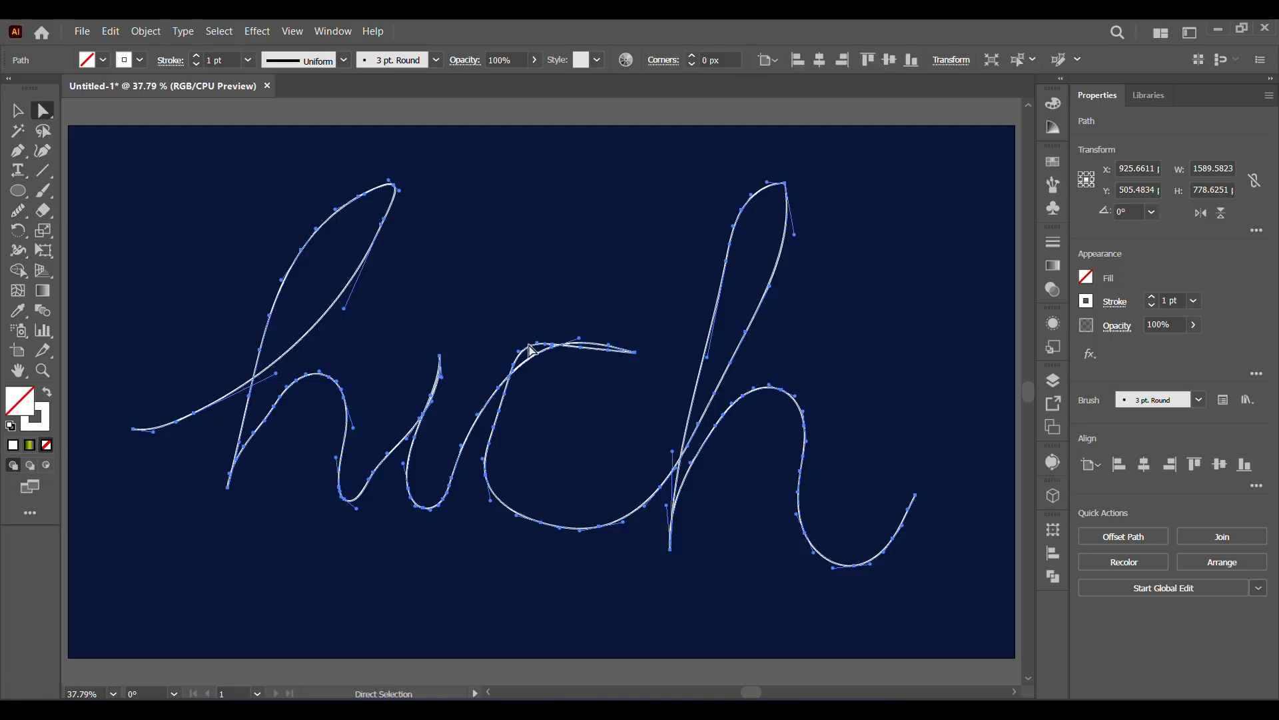
pyautogui.click(532, 350)
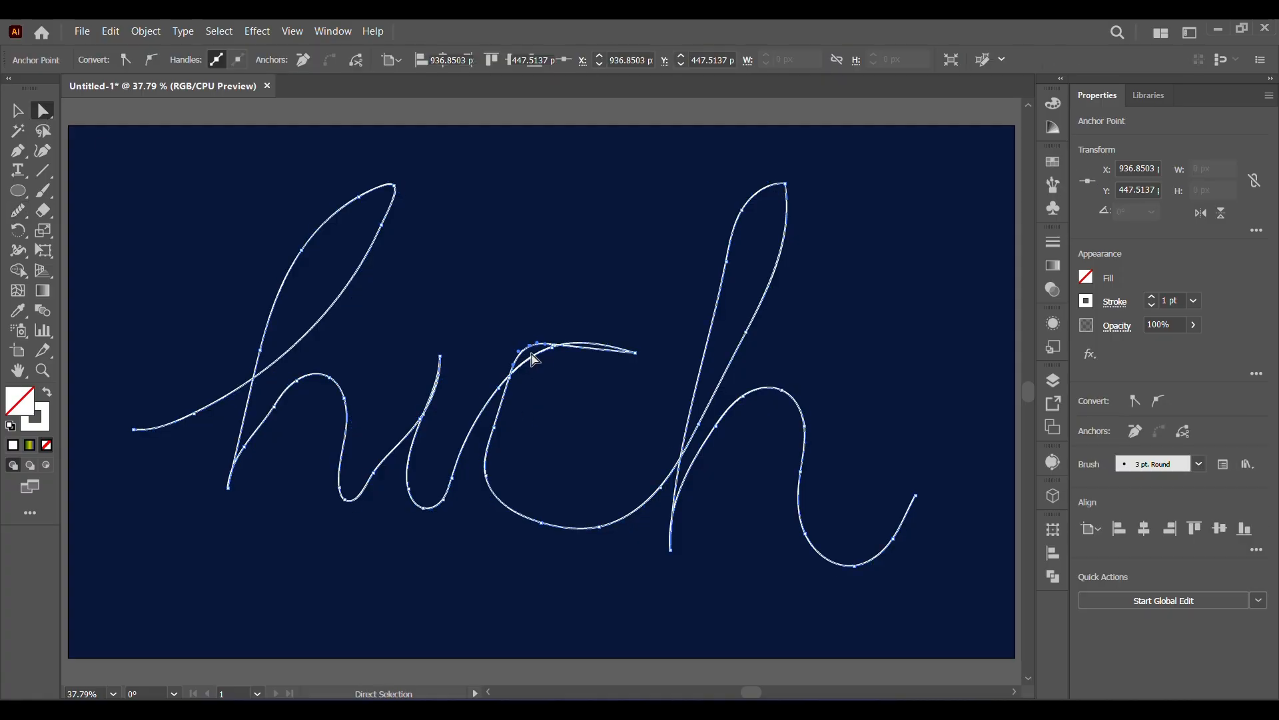
pyautogui.moveTo(635, 353); pyautogui.dragTo(549, 336)
pyautogui.click(639, 363)
pyautogui.click(607, 331)
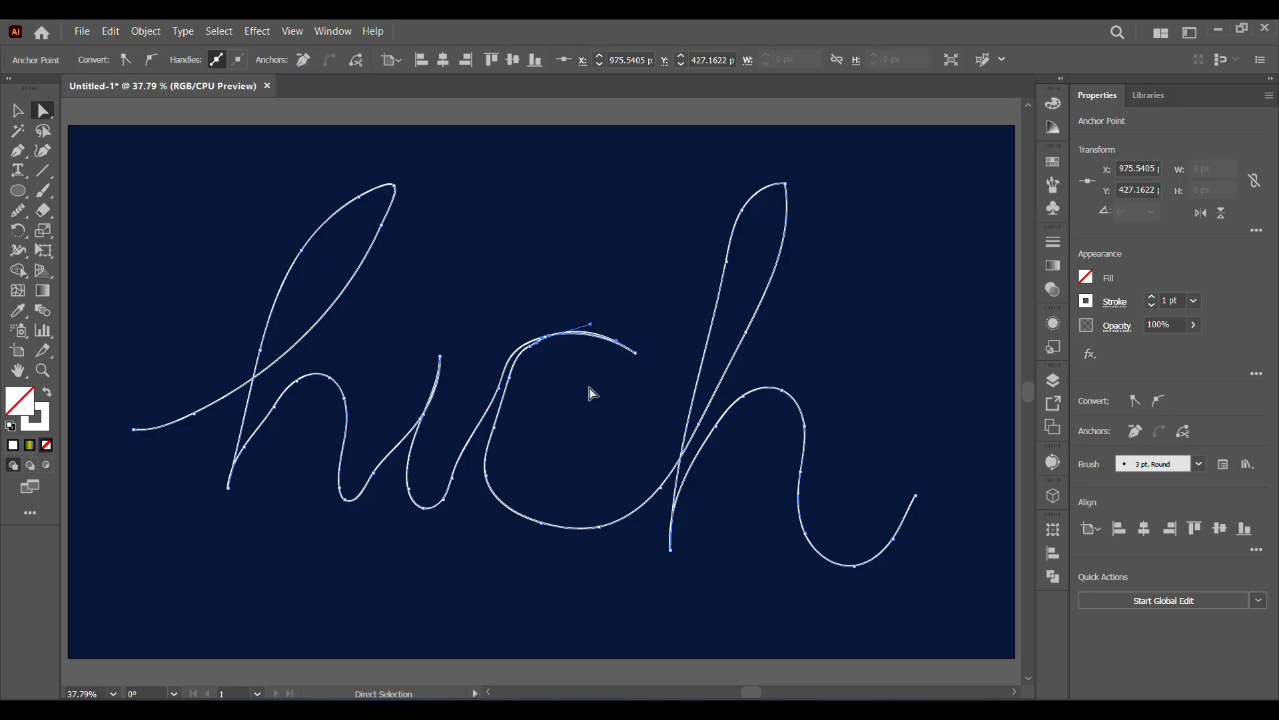
# Smooth the top arc of the c and the connecting stroke coming from the i.
pyautogui.click(18, 213)
pyautogui.moveTo(633, 353)
pyautogui.mouseDown()
pyautogui.moveTo(531, 368)
pyautogui.moveTo(496, 429)
pyautogui.mouseUp()
pyautogui.moveTo(580, 331)
pyautogui.mouseDown()
pyautogui.moveTo(520, 373)
pyautogui.moveTo(466, 440)
pyautogui.mouseUp()
pyautogui.moveTo(497, 389); pyautogui.dragTo(456, 516)
# Move the anchors on the c's back to widen its curve.
pyautogui.click(40, 114)
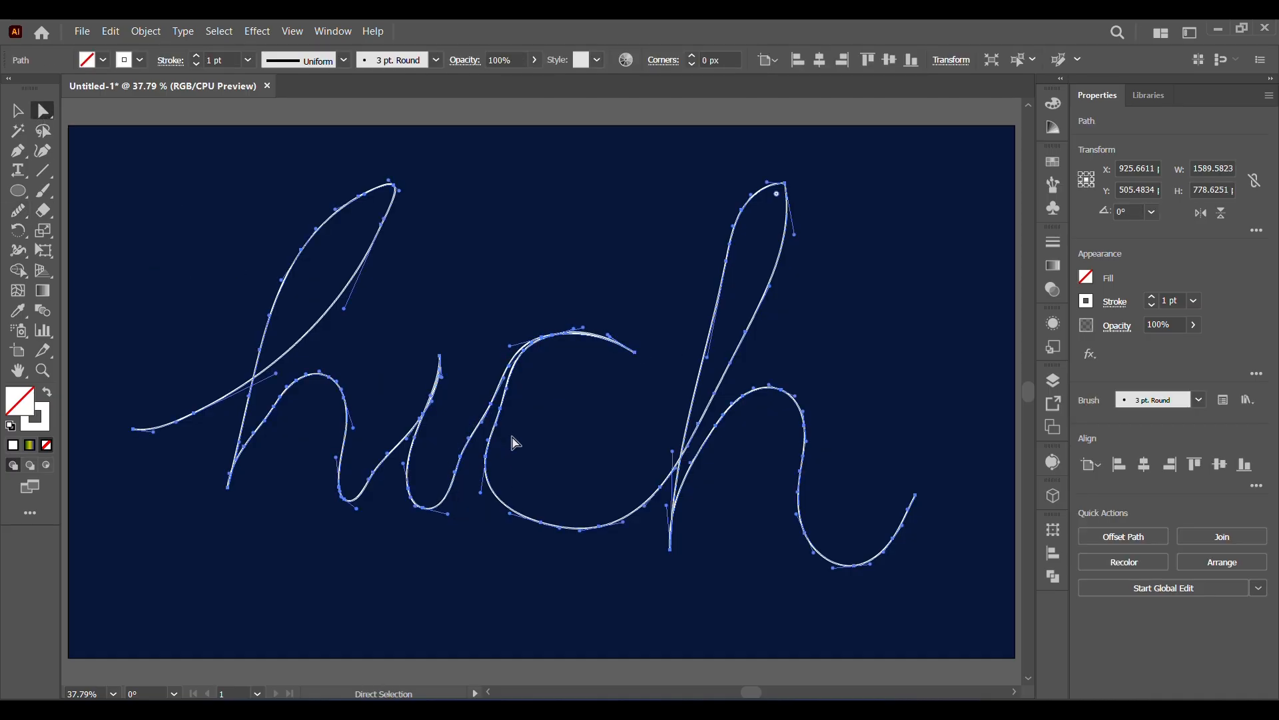
pyautogui.moveTo(494, 426); pyautogui.dragTo(500, 413)
pyautogui.moveTo(502, 413); pyautogui.dragTo(481, 463)
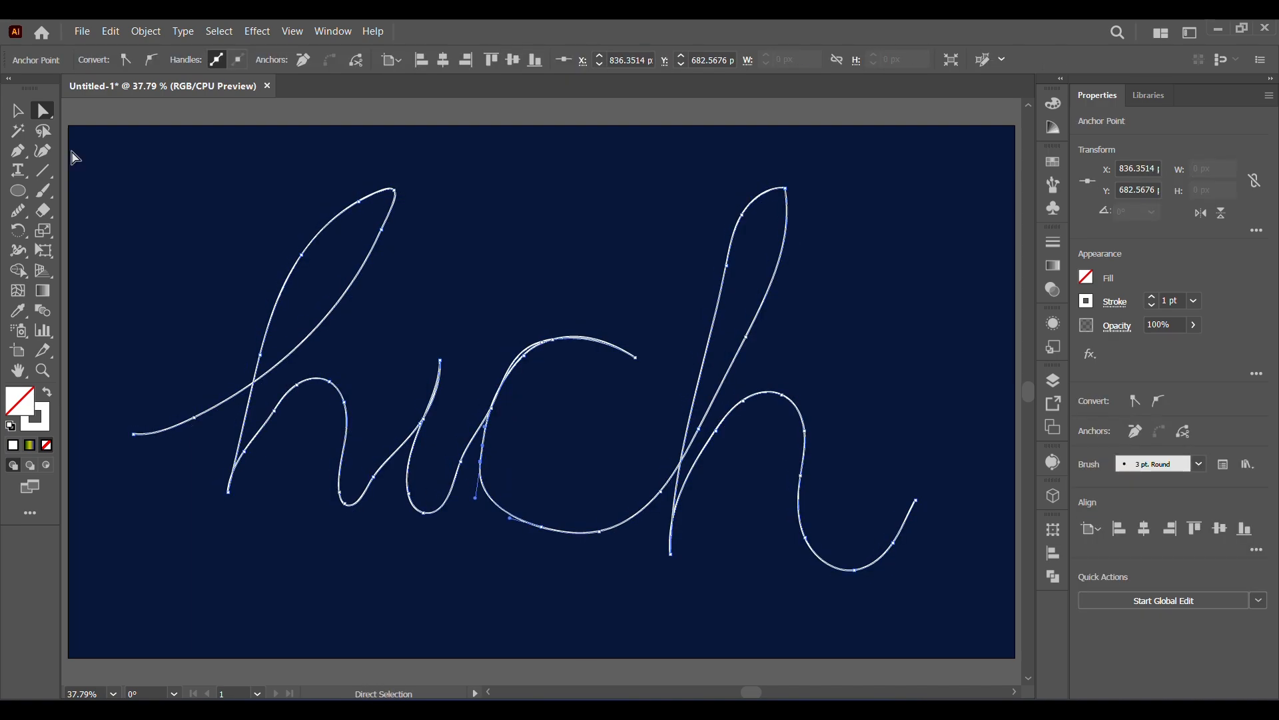
# Smooth the c's back and upper arc, the i's strokes and the stroke connecting the two letters.
pyautogui.click(18, 210)
pyautogui.moveTo(563, 337); pyautogui.dragTo(487, 507)
pyautogui.moveTo(515, 366); pyautogui.dragTo(639, 363)
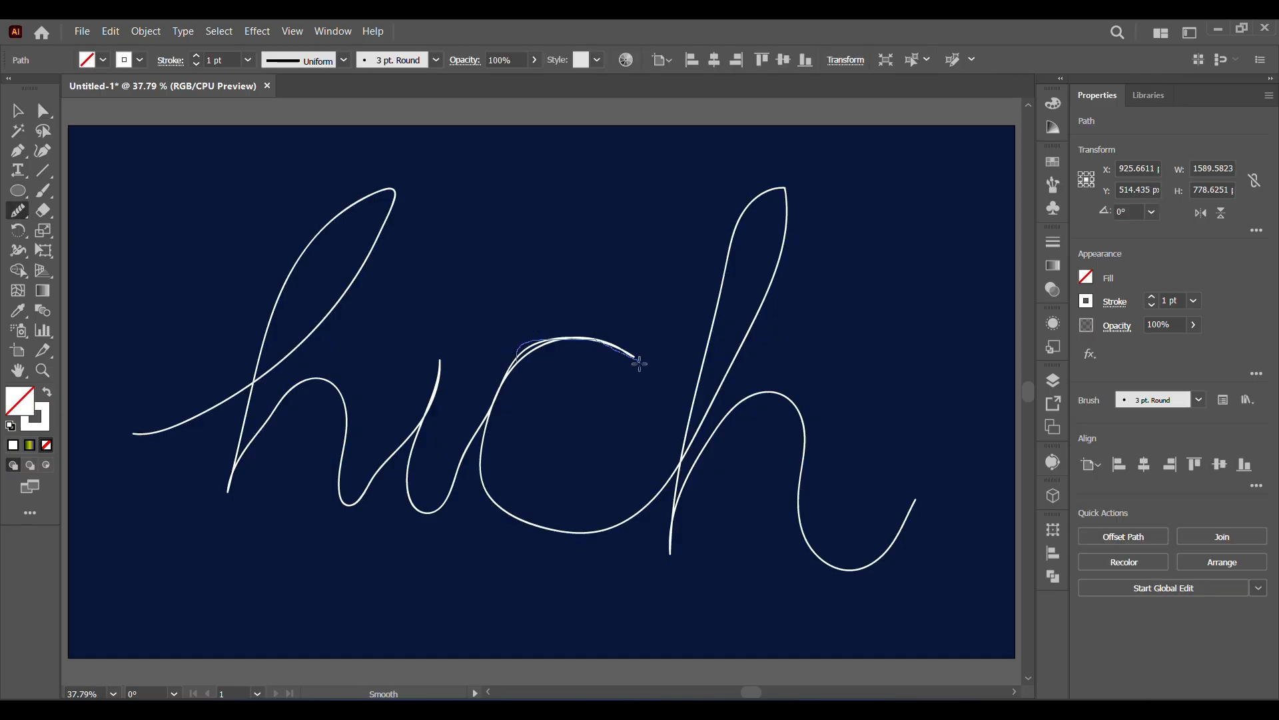
pyautogui.moveTo(495, 403)
pyautogui.mouseDown()
pyautogui.moveTo(461, 488)
pyautogui.moveTo(436, 401)
pyautogui.mouseUp()
pyautogui.moveTo(477, 451); pyautogui.dragTo(439, 413)
pyautogui.moveTo(362, 493); pyautogui.dragTo(445, 384)
pyautogui.moveTo(433, 382); pyautogui.dragTo(417, 496)
pyautogui.moveTo(466, 492)
pyautogui.mouseDown()
pyautogui.moveTo(516, 346)
pyautogui.moveTo(493, 494)
pyautogui.mouseUp()
# Smooth the last h's tall loop, stem, arch and ending tail.
pyautogui.moveTo(549, 555)
pyautogui.mouseDown()
pyautogui.moveTo(670, 456)
pyautogui.moveTo(793, 175)
pyautogui.mouseUp()
pyautogui.moveTo(766, 190)
pyautogui.mouseDown()
pyautogui.moveTo(686, 363)
pyautogui.moveTo(673, 460)
pyautogui.mouseUp()
pyautogui.moveTo(693, 404)
pyautogui.mouseDown()
pyautogui.moveTo(773, 184)
pyautogui.moveTo(693, 446)
pyautogui.moveTo(797, 203)
pyautogui.moveTo(680, 451)
pyautogui.moveTo(787, 191)
pyautogui.mouseUp()
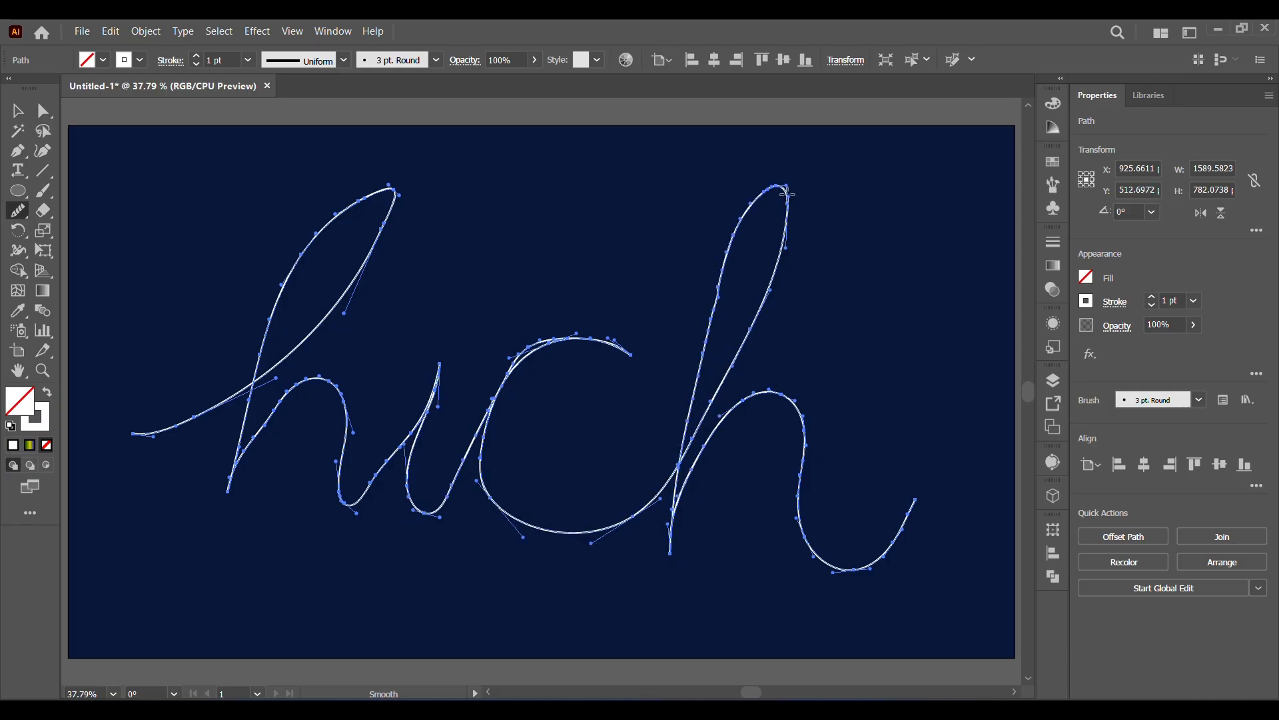
pyautogui.moveTo(738, 407); pyautogui.dragTo(680, 586)
pyautogui.moveTo(678, 524)
pyautogui.mouseDown()
pyautogui.moveTo(796, 417)
pyautogui.moveTo(916, 510)
pyautogui.moveTo(802, 443)
pyautogui.moveTo(674, 526)
pyautogui.moveTo(796, 537)
pyautogui.moveTo(910, 513)
pyautogui.mouseUp()
# Refine the c's upper arc and its link to the last h with more smoothing strokes.
pyautogui.moveTo(626, 364)
pyautogui.mouseDown()
pyautogui.moveTo(492, 436)
pyautogui.moveTo(488, 464)
pyautogui.mouseUp()
pyautogui.moveTo(495, 402); pyautogui.dragTo(628, 357)
pyautogui.moveTo(671, 487)
pyautogui.mouseDown()
pyautogui.moveTo(551, 357)
pyautogui.moveTo(589, 348)
pyautogui.mouseUp()
# Smooth the i's rising and falling strokes and the first h's loop and arch.
pyautogui.moveTo(429, 367)
pyautogui.mouseDown()
pyautogui.moveTo(366, 495)
pyautogui.moveTo(441, 368)
pyautogui.moveTo(367, 491)
pyautogui.mouseUp()
pyautogui.moveTo(368, 481); pyautogui.dragTo(437, 366)
pyautogui.moveTo(415, 436)
pyautogui.mouseDown()
pyautogui.moveTo(491, 422)
pyautogui.moveTo(422, 459)
pyautogui.moveTo(441, 365)
pyautogui.mouseUp()
pyautogui.moveTo(258, 466); pyautogui.dragTo(258, 469)
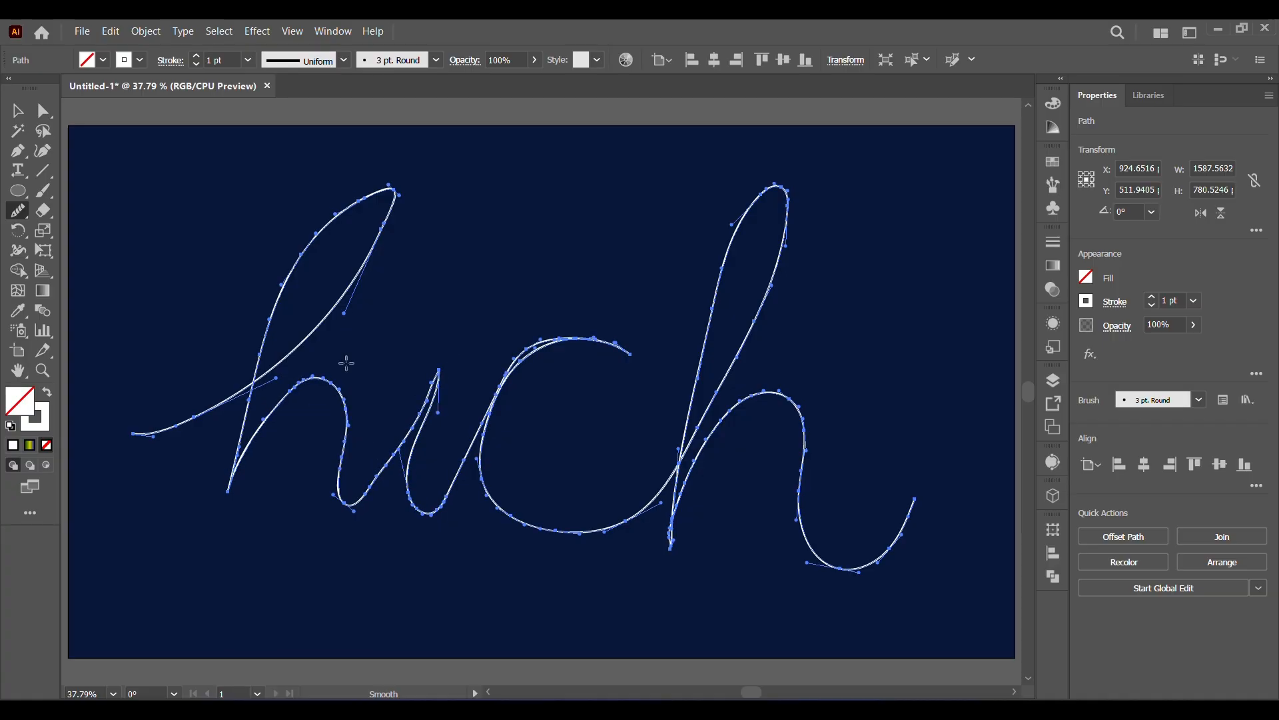
pyautogui.moveTo(388, 217); pyautogui.dragTo(234, 401)
pyautogui.moveTo(393, 195); pyautogui.dragTo(232, 404)
pyautogui.moveTo(247, 456)
pyautogui.mouseDown()
pyautogui.moveTo(342, 515)
pyautogui.moveTo(446, 366)
pyautogui.moveTo(370, 502)
pyautogui.moveTo(432, 374)
pyautogui.moveTo(425, 514)
pyautogui.moveTo(511, 365)
pyautogui.mouseUp()
# Move the kinked anchors just below the i's tip inward to straighten its downstroke.
pyautogui.click(44, 113)
pyautogui.click(480, 299)
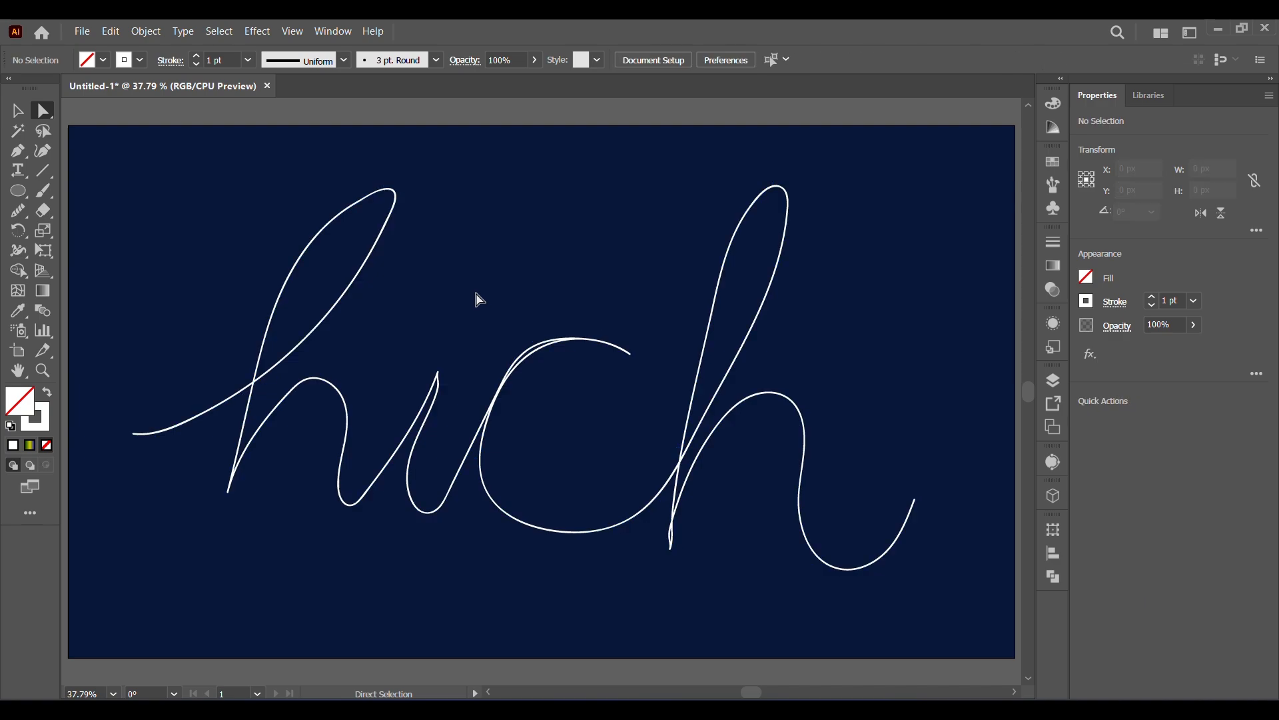
pyautogui.click(428, 417)
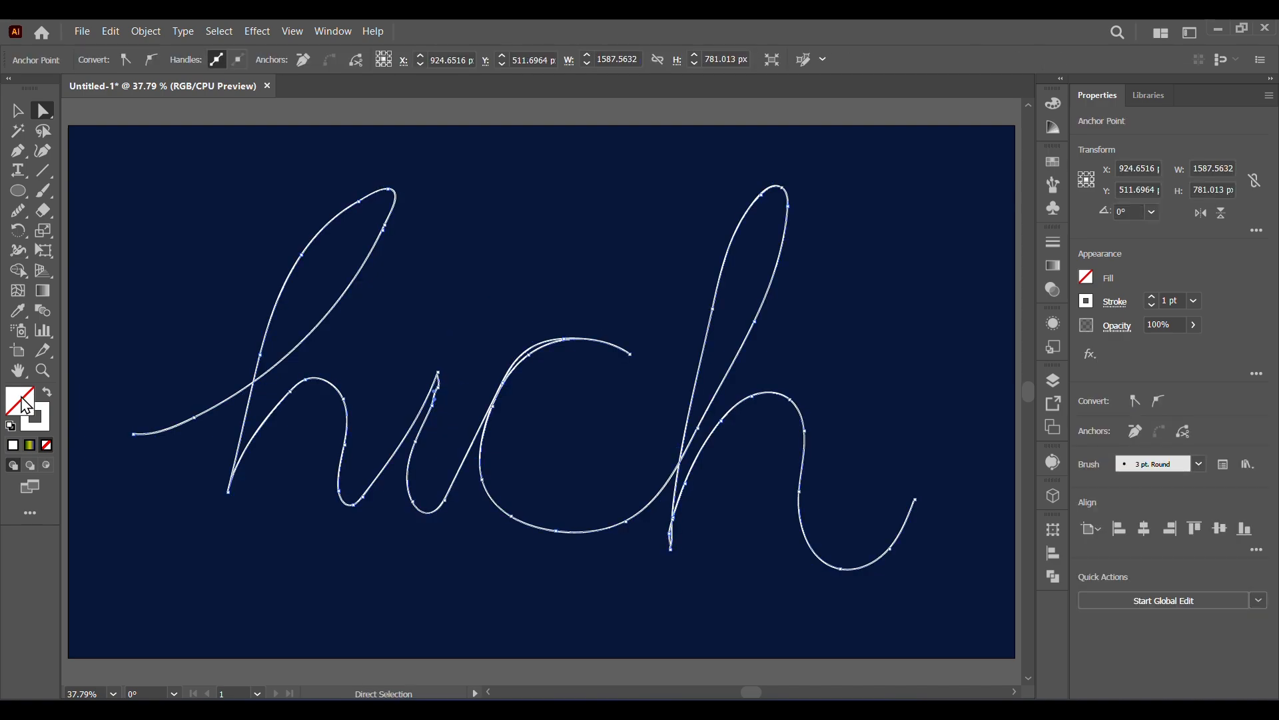
pyautogui.click(43, 371)
pyautogui.moveTo(319, 321); pyautogui.dragTo(578, 518)
pyautogui.click(43, 110)
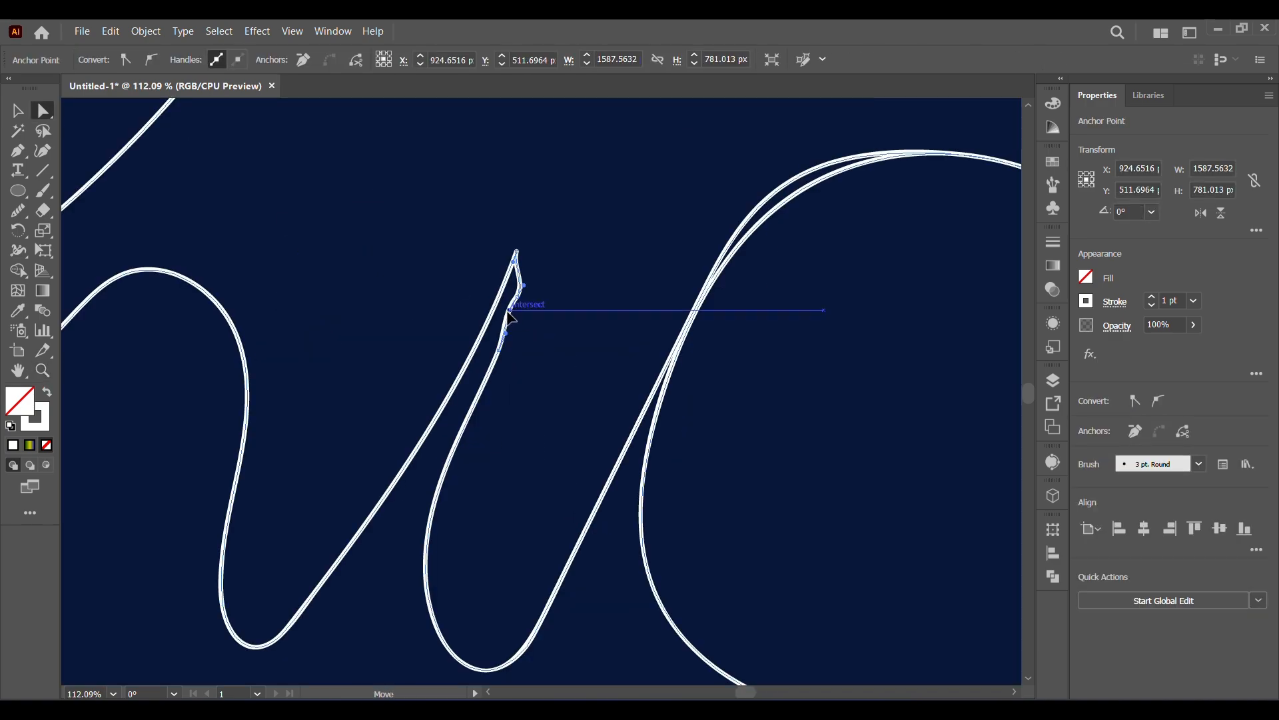
pyautogui.moveTo(516, 294); pyautogui.dragTo(506, 296)
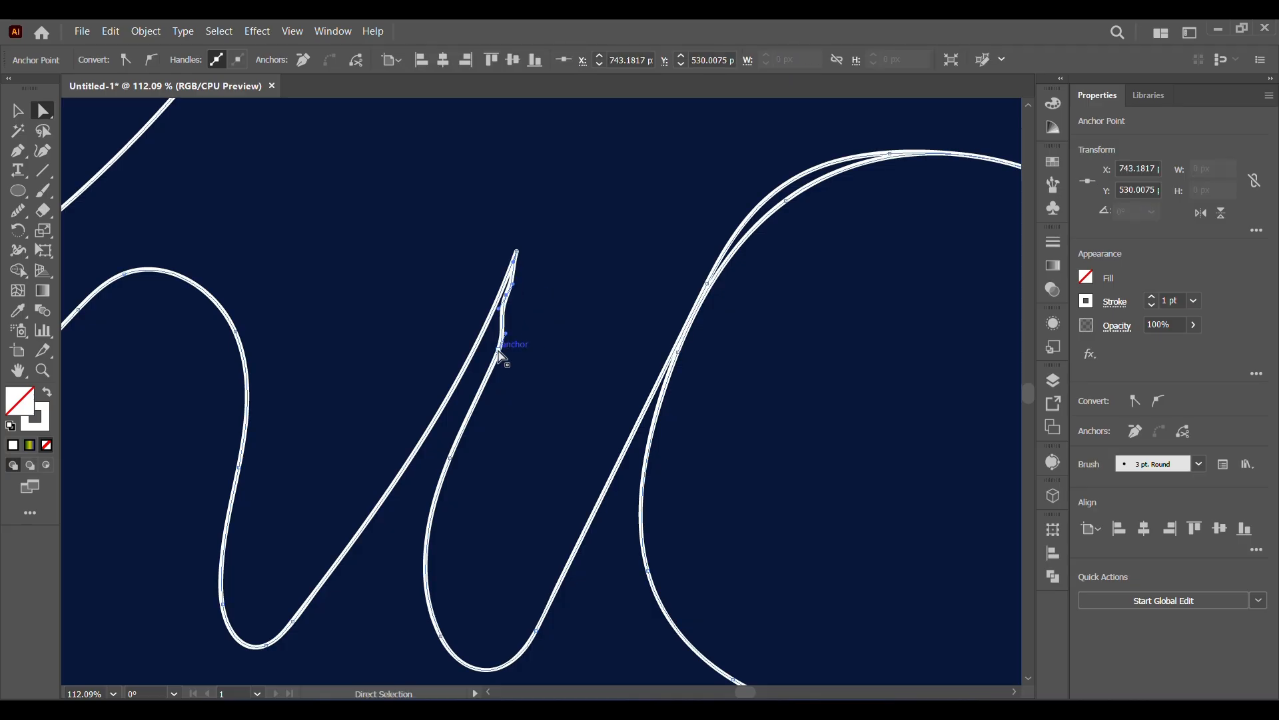
pyautogui.moveTo(498, 350); pyautogui.dragTo(485, 343)
# Smooth the i's downstroke from its tip to the lower curve.
pyautogui.click(18, 211)
pyautogui.moveTo(511, 252); pyautogui.dragTo(436, 497)
pyautogui.moveTo(470, 390)
pyautogui.mouseDown()
pyautogui.moveTo(499, 308)
pyautogui.moveTo(477, 439)
pyautogui.mouseUp()
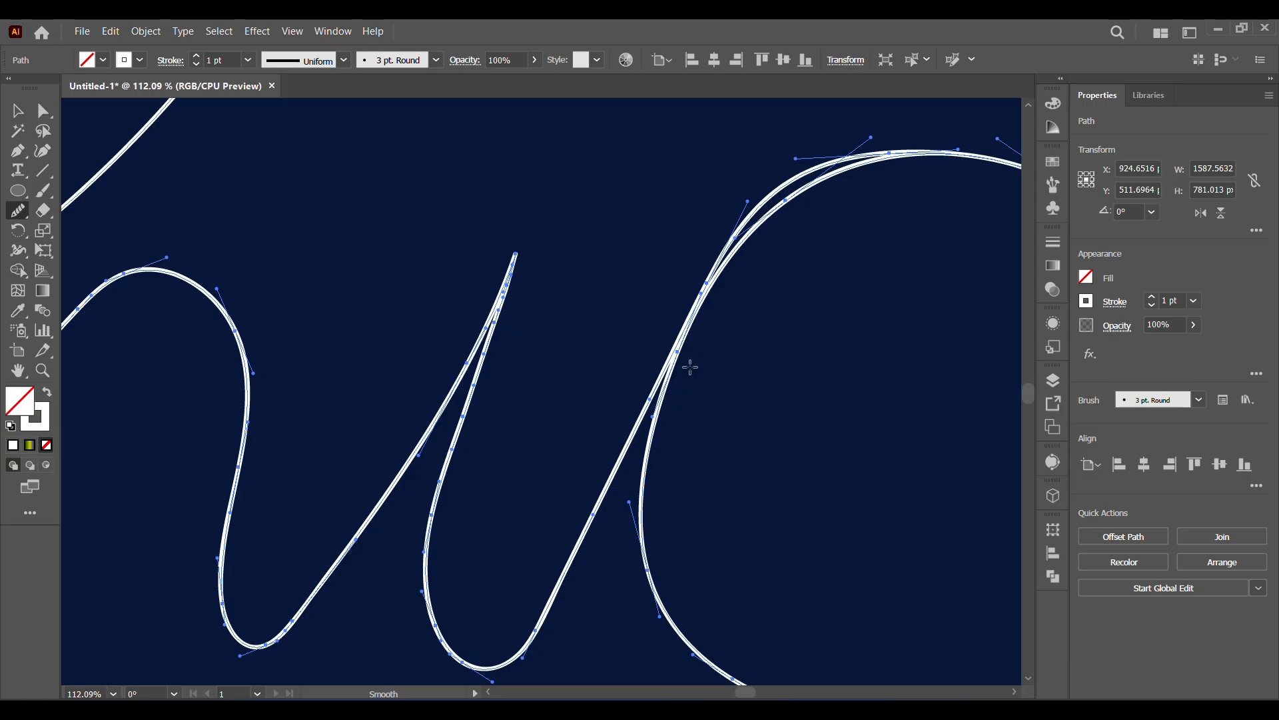
# Nudge the anchor on the c's inner upper curve outward to meet the outer stroke.
pyautogui.press('a')
pyautogui.moveTo(785, 200); pyautogui.dragTo(784, 190)
pyautogui.click(789, 197)
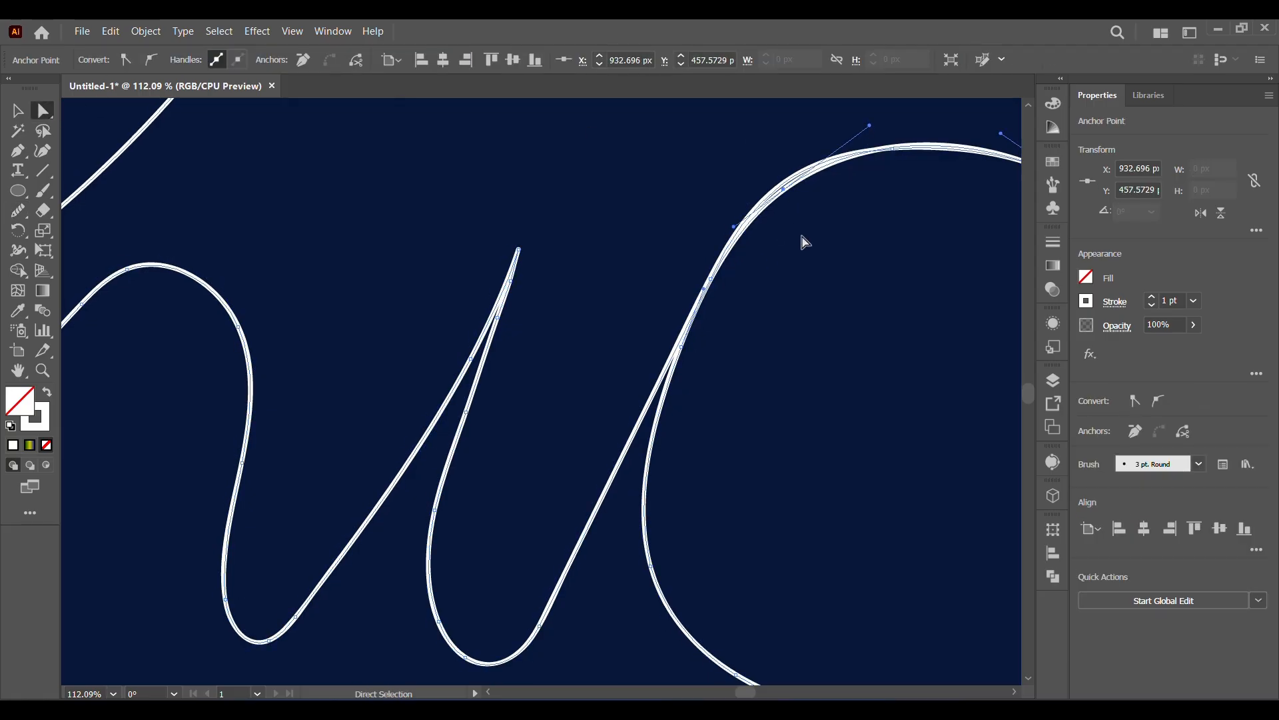
# Smooth the c's upper curve and the connecting stroke down to the i's base, then show the whole artboard.
pyautogui.click(17, 213)
pyautogui.moveTo(713, 277); pyautogui.dragTo(896, 130)
pyautogui.moveTo(686, 330); pyautogui.dragTo(483, 639)
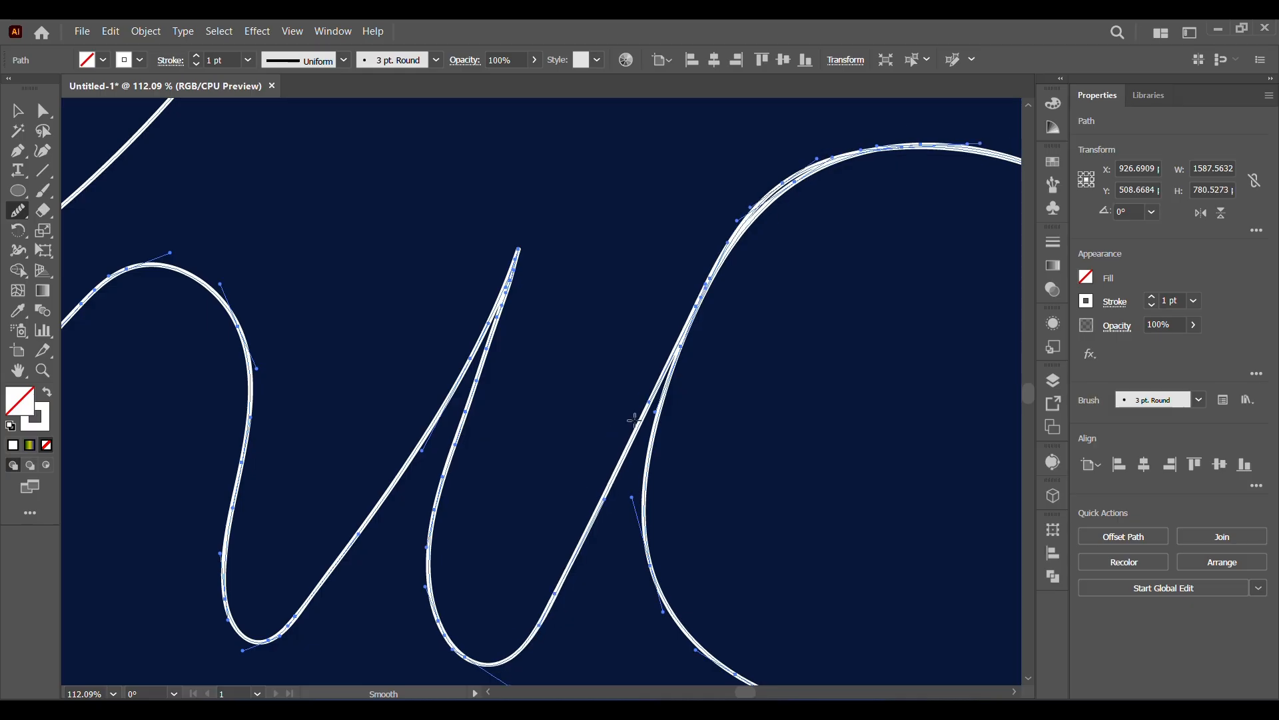
pyautogui.moveTo(669, 401); pyautogui.dragTo(482, 634)
pyautogui.moveTo(671, 355); pyautogui.dragTo(530, 630)
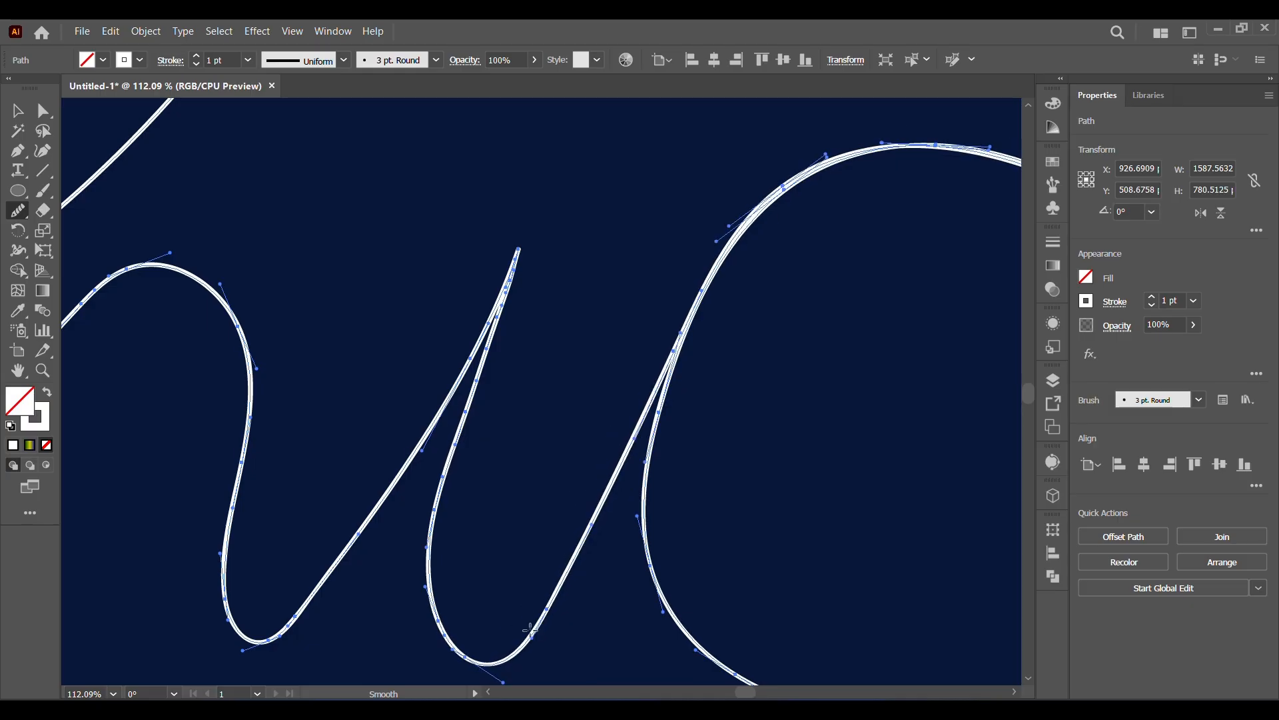
pyautogui.click(112, 693)
pyautogui.click(120, 674)
pyautogui.click(18, 110)
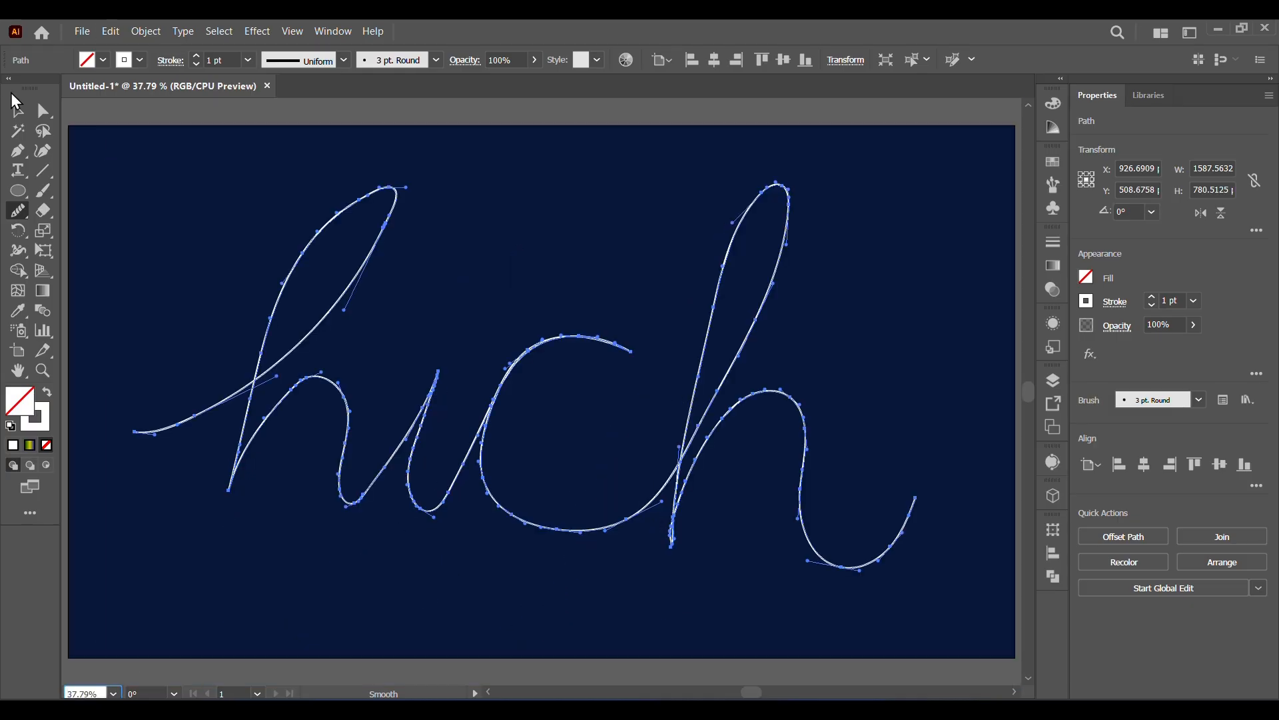
# Scale the cursive lettering down and place it in the upper part of the artboard.
pyautogui.moveTo(921, 572)
pyautogui.mouseDown()
pyautogui.moveTo(543, 384)
pyautogui.moveTo(723, 342)
pyautogui.mouseUp()
pyautogui.click(757, 501)
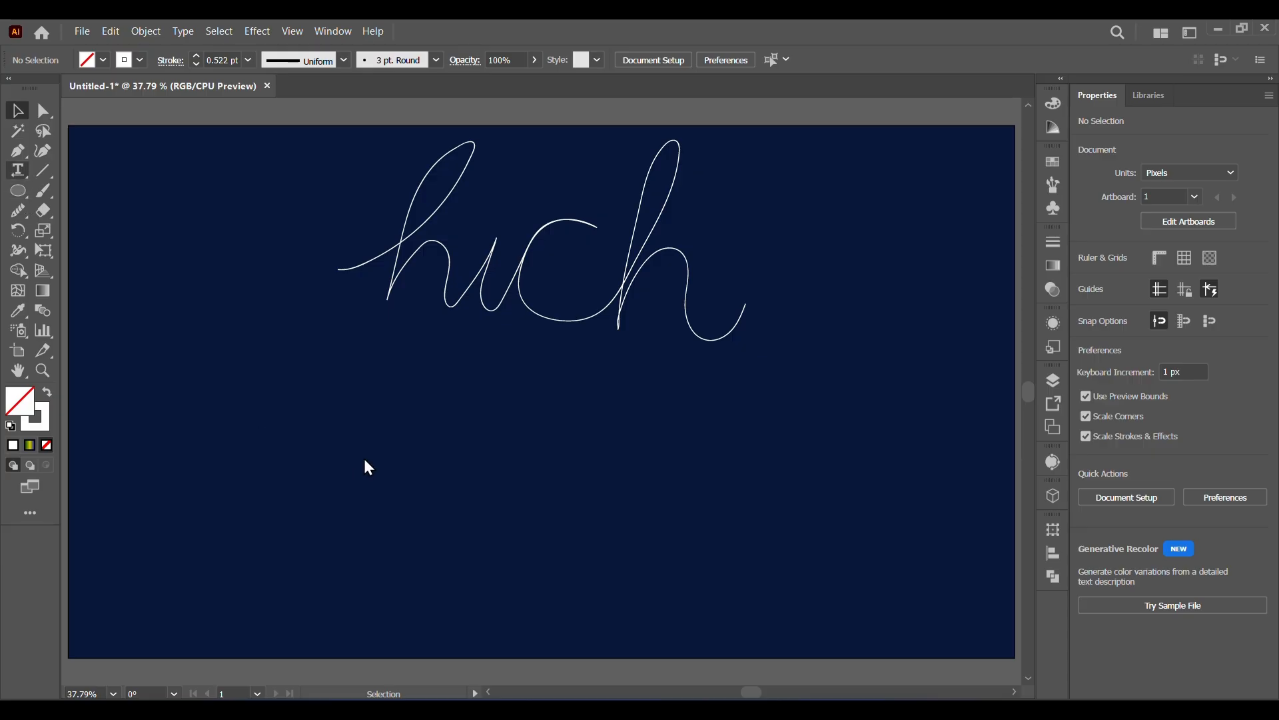
# Add the white text "graphics" below the lettering and enlarge it to about 176 pt.
pyautogui.press('t')
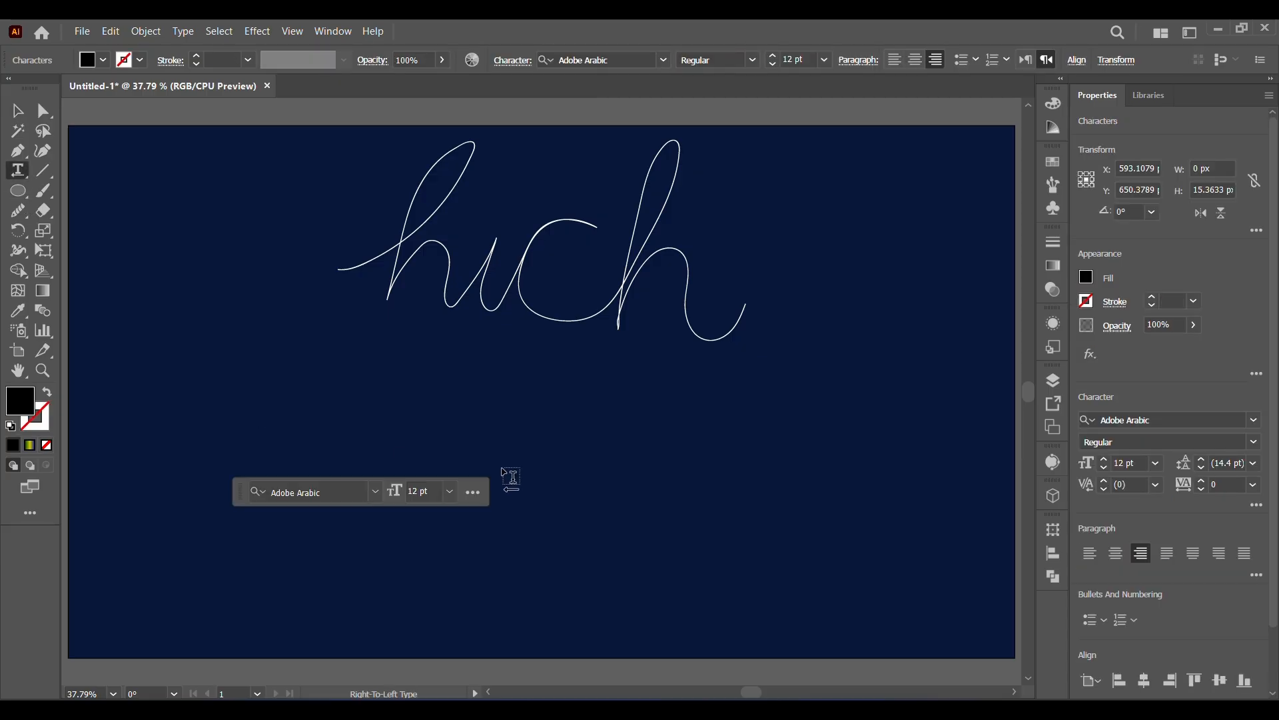
pyautogui.click(102, 59)
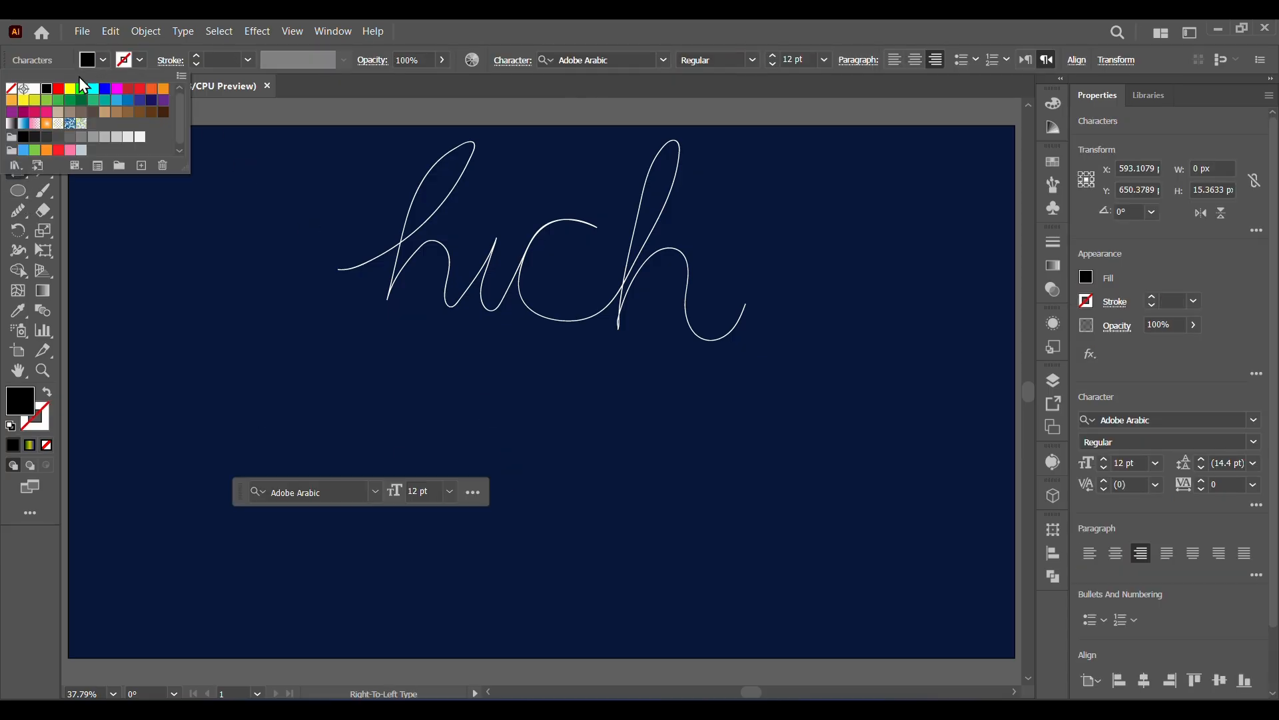
pyautogui.click(34, 93)
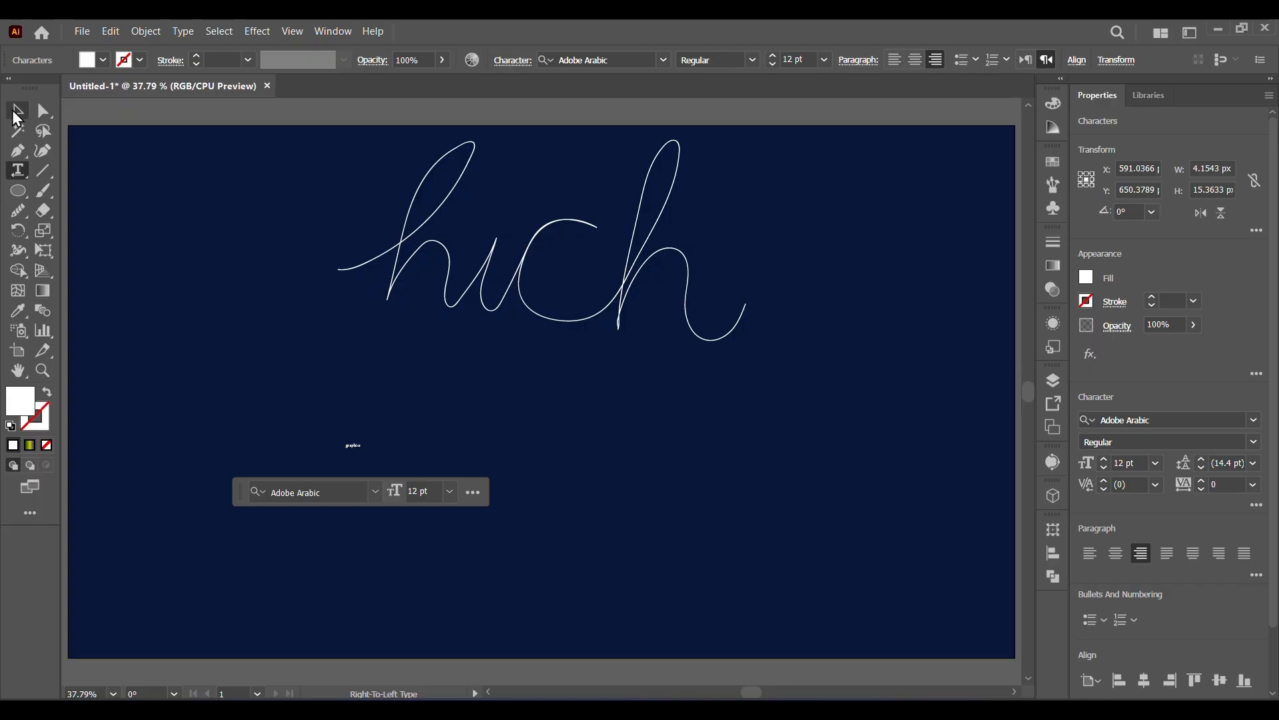
pyautogui.click(17, 112)
pyautogui.click(350, 445)
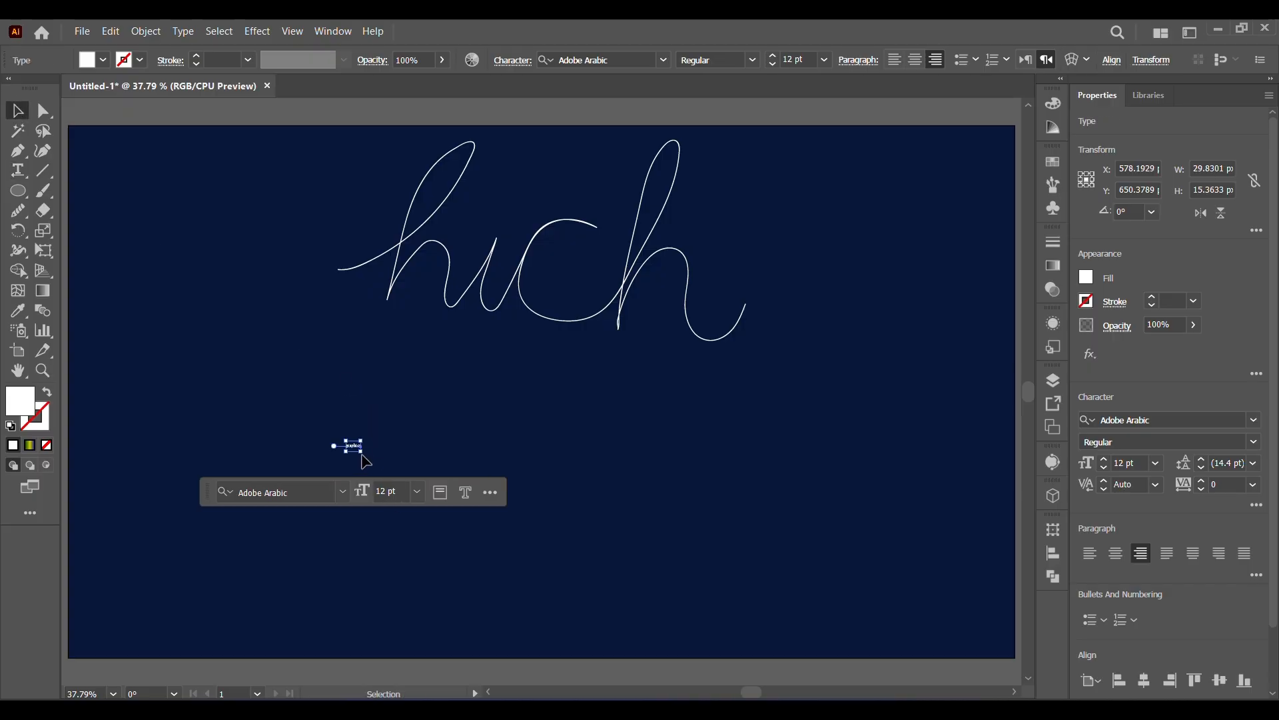
pyautogui.moveTo(366, 453); pyautogui.dragTo(622, 596)
# Set the font of "graphics" to Cormorant Garamond and scale the text up to about 285 pt.
pyautogui.click(1253, 420)
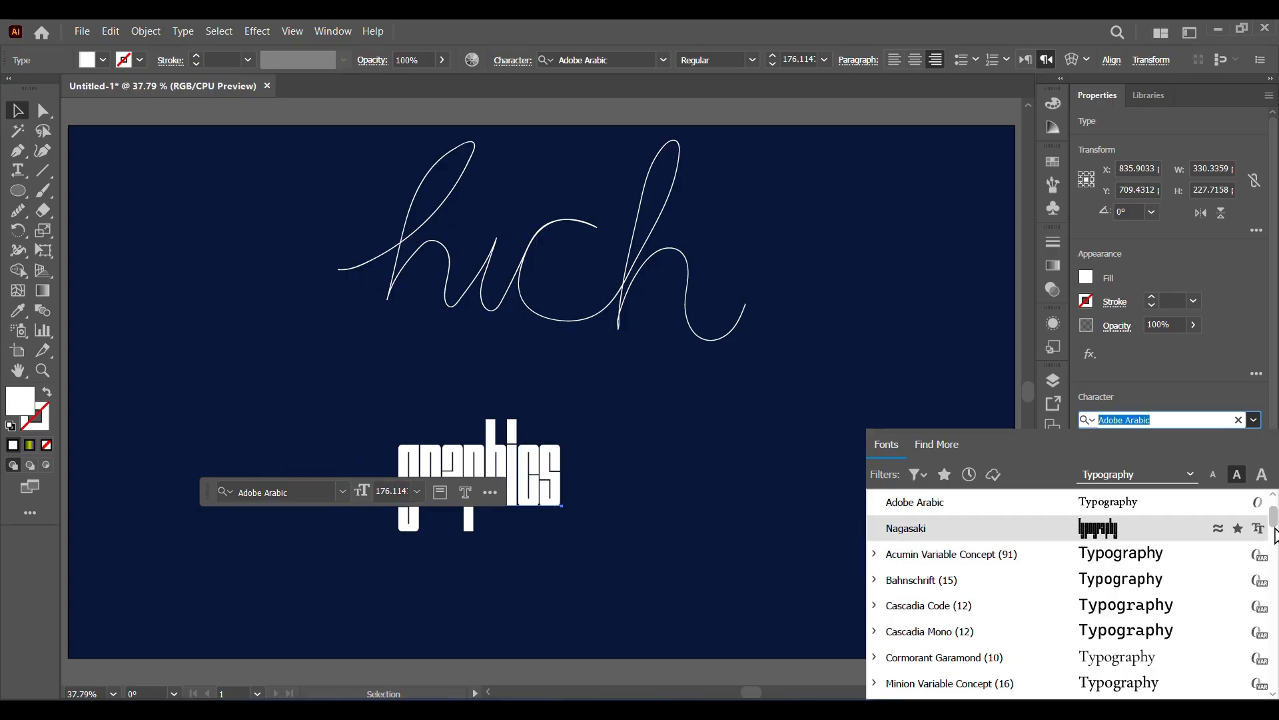
pyautogui.moveTo(1275, 537); pyautogui.dragTo(1275, 536)
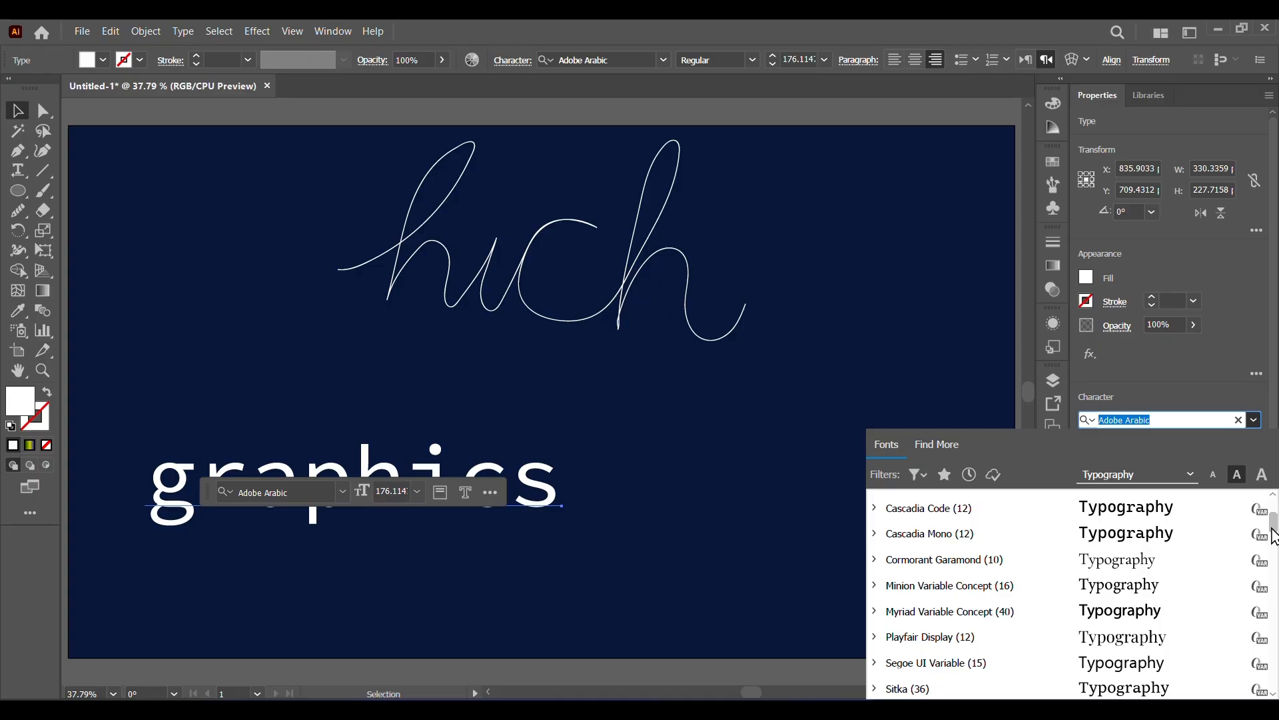
pyautogui.click(1188, 567)
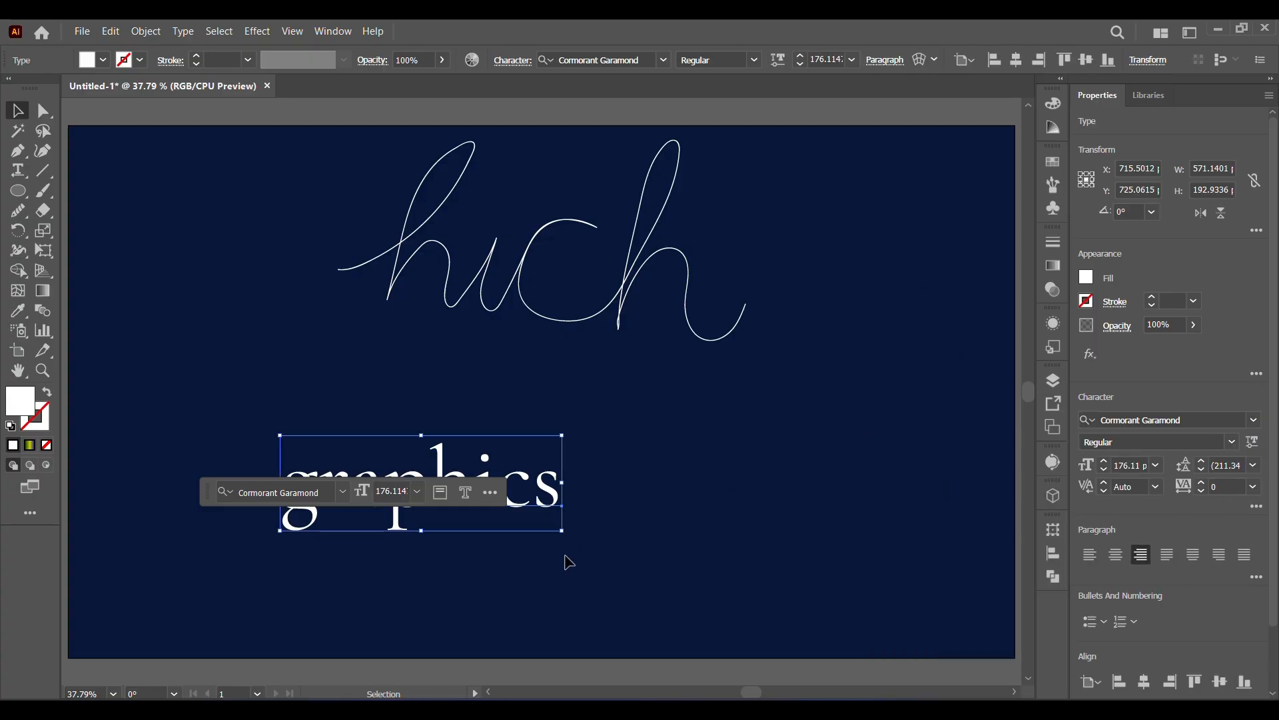
pyautogui.moveTo(563, 531); pyautogui.dragTo(736, 589)
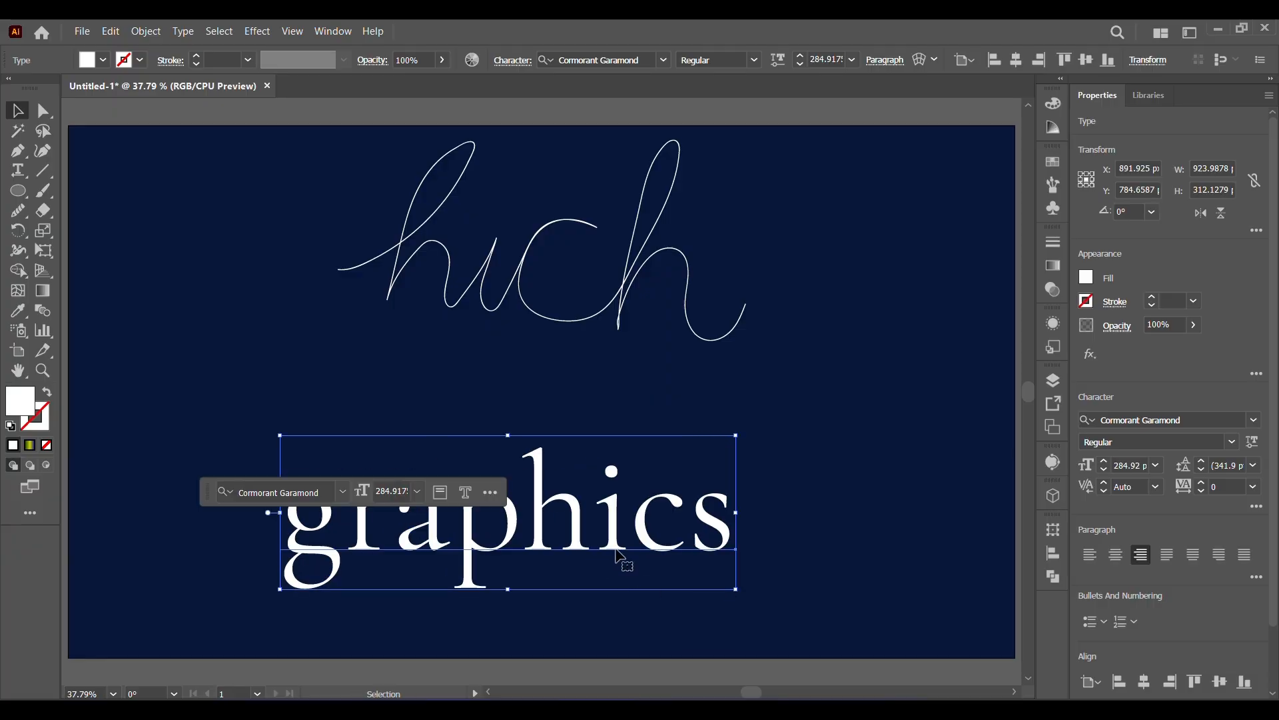
# Move "graphics" up beneath the cursive lettering and set its tracking to 72.
pyautogui.moveTo(620, 555); pyautogui.dragTo(630, 485)
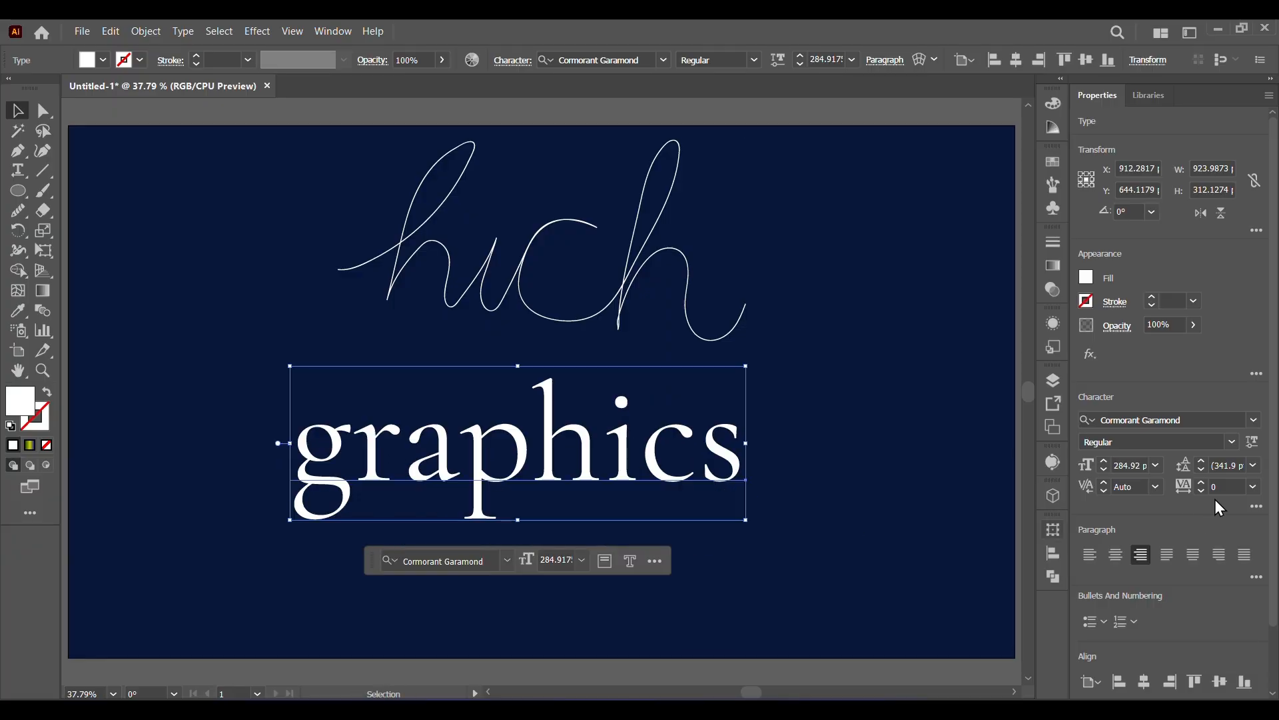
pyautogui.click(1202, 482)
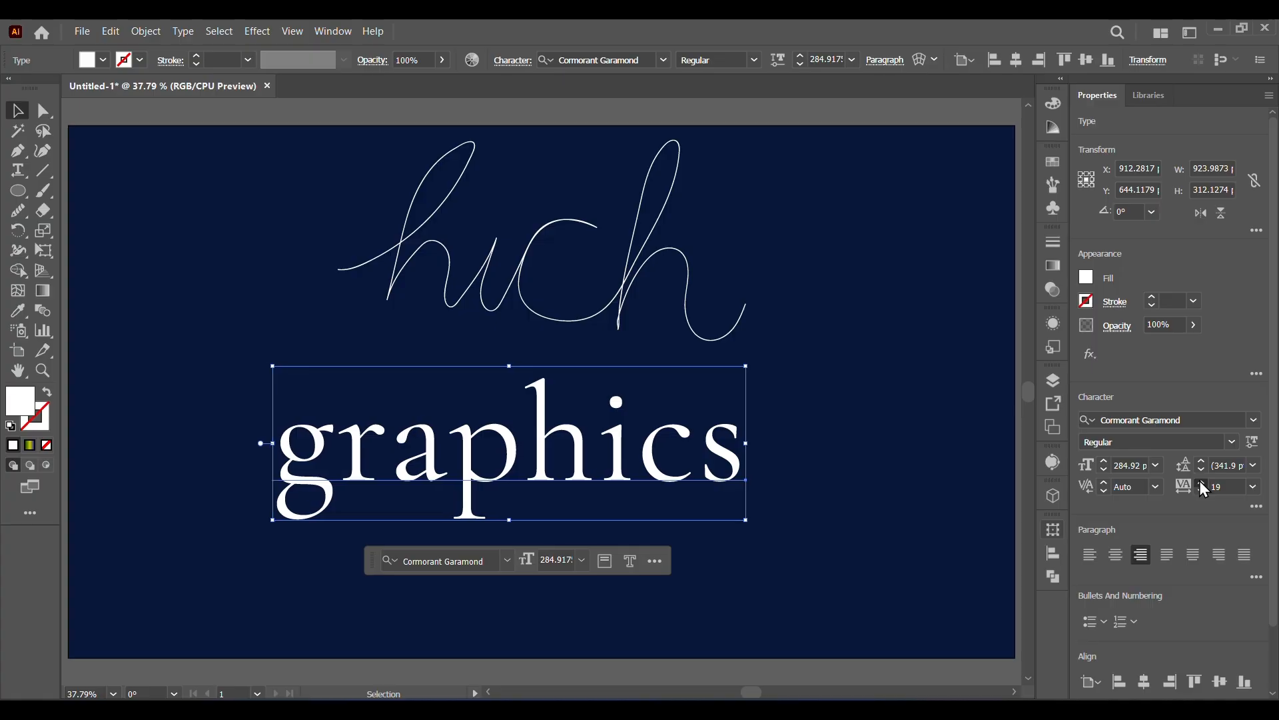
pyautogui.moveTo(1200, 482); pyautogui.dragTo(1200, 481)
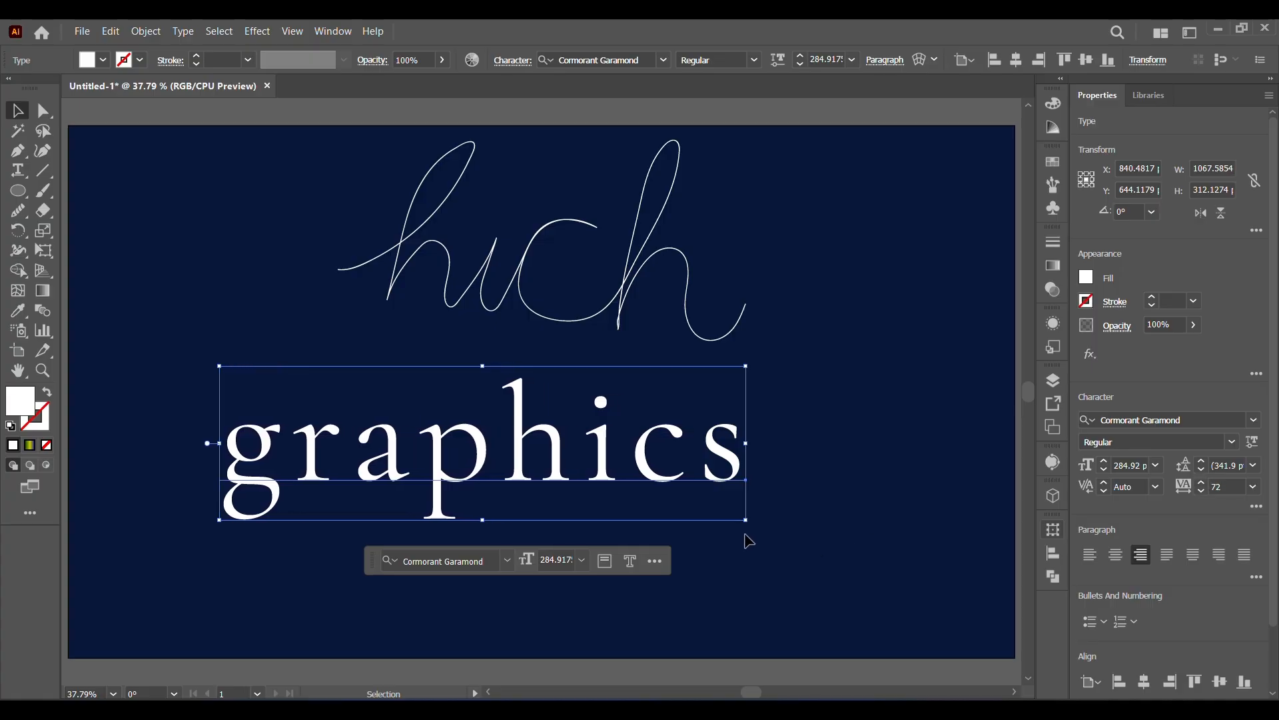
# Enlarge "graphics" to about 405 pt across the artboard and lower it slightly to leave space below the lettering.
pyautogui.moveTo(747, 526); pyautogui.dragTo(758, 533)
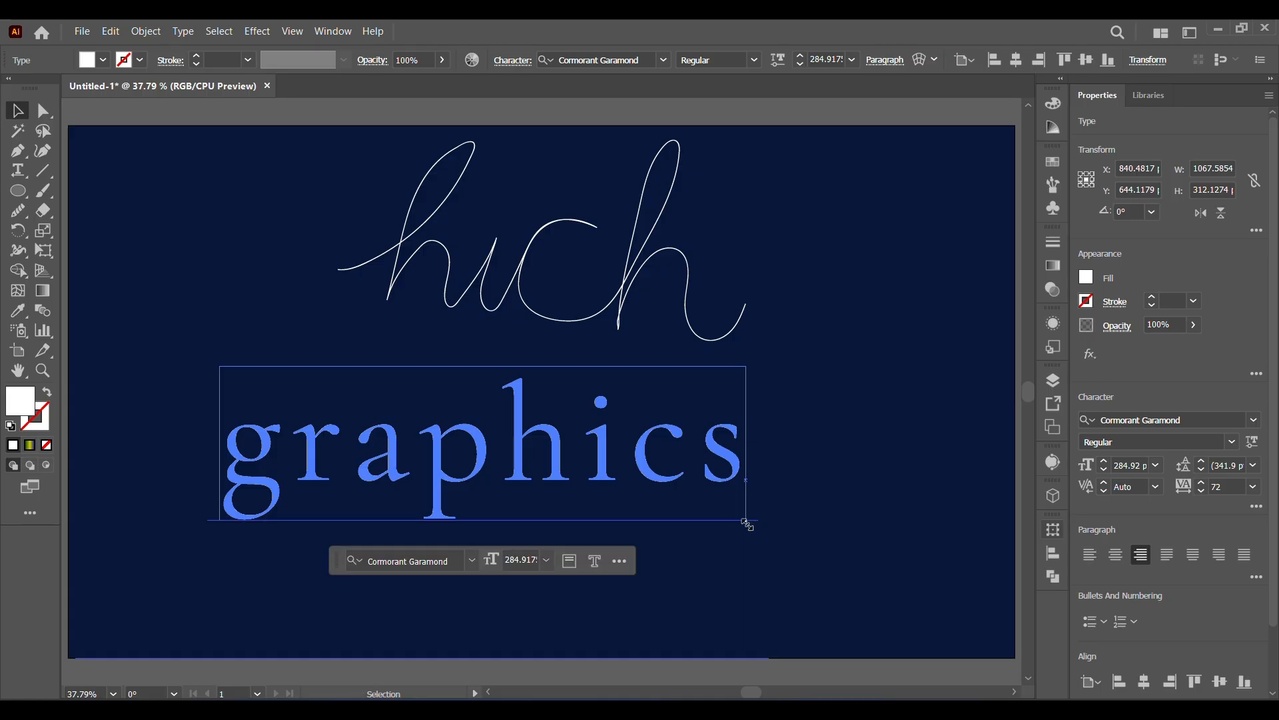
pyautogui.moveTo(748, 524); pyautogui.dragTo(908, 619)
pyautogui.moveTo(220, 364); pyautogui.dragTo(161, 348)
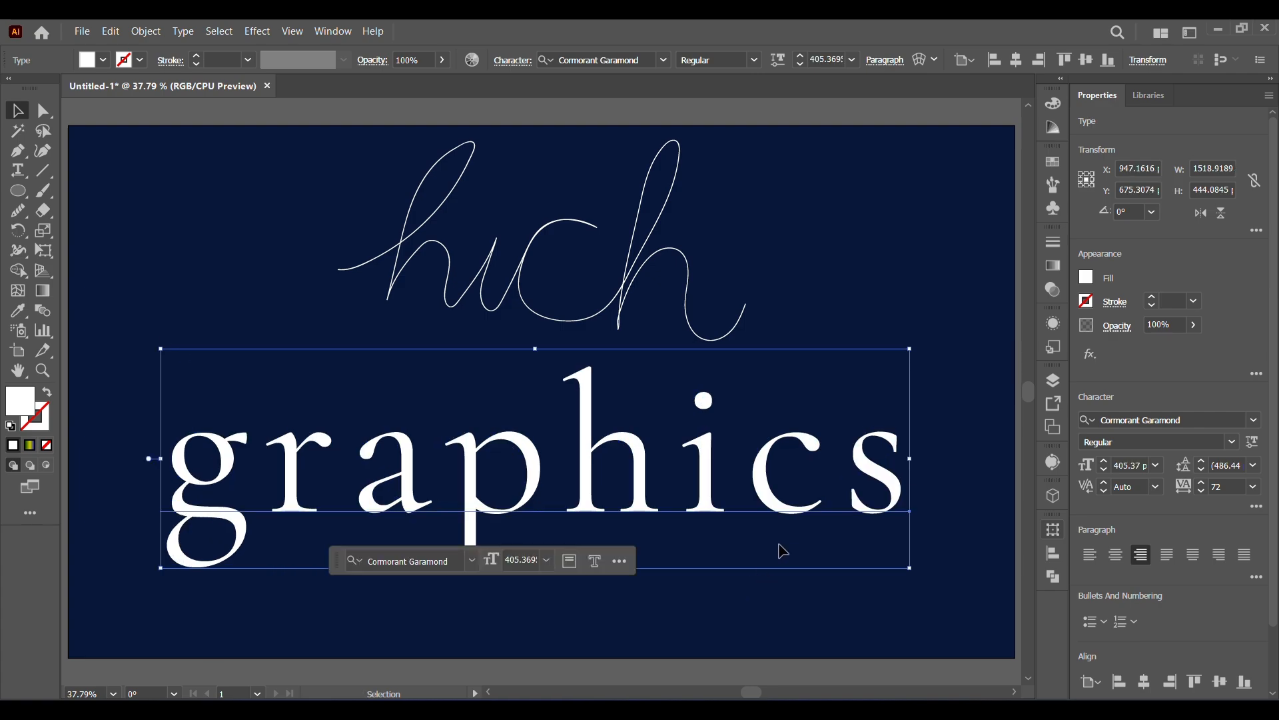
pyautogui.press('space')
pyautogui.moveTo(691, 516); pyautogui.dragTo(685, 472)
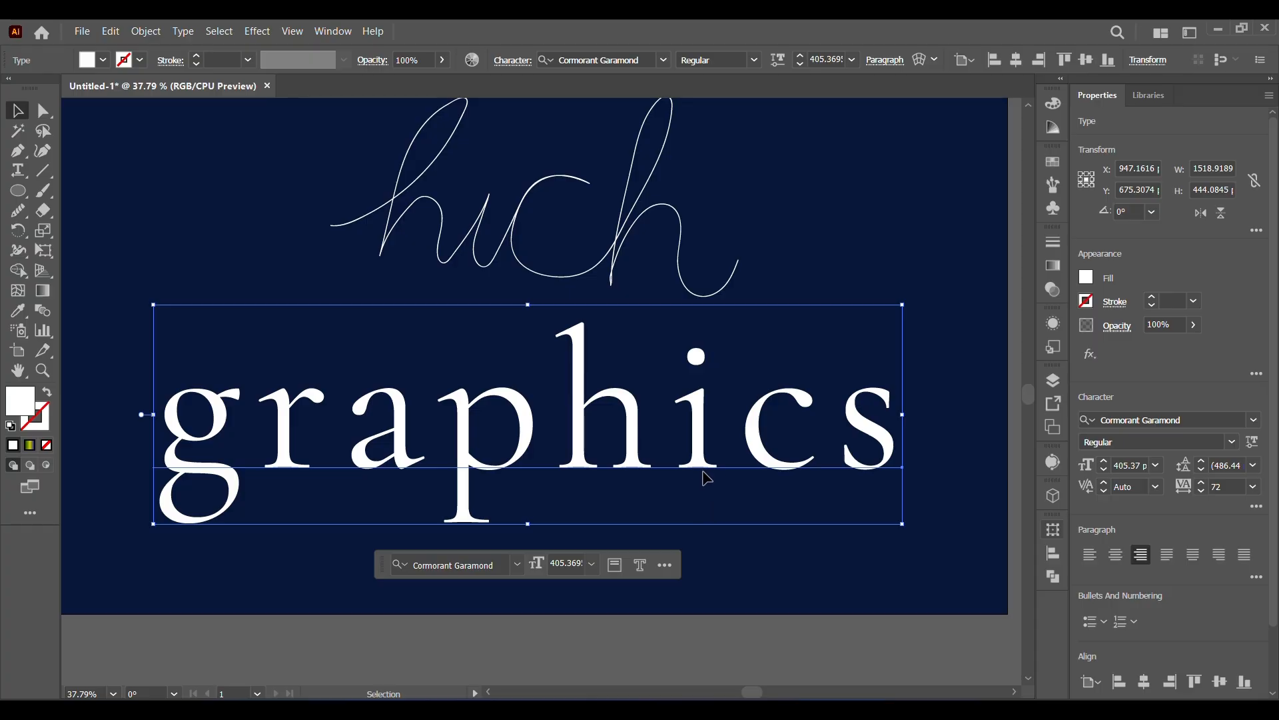
pyautogui.moveTo(707, 475); pyautogui.dragTo(713, 511)
pyautogui.click(800, 297)
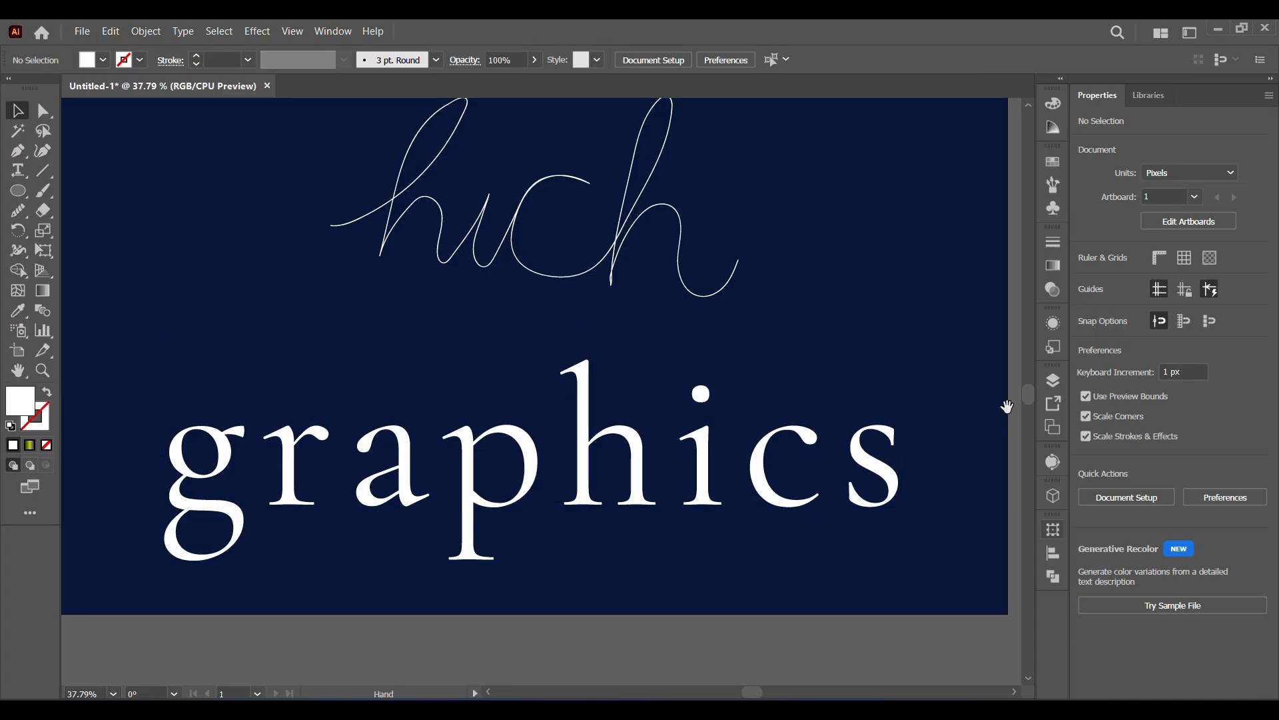
pyautogui.scroll(3, 828, 385)
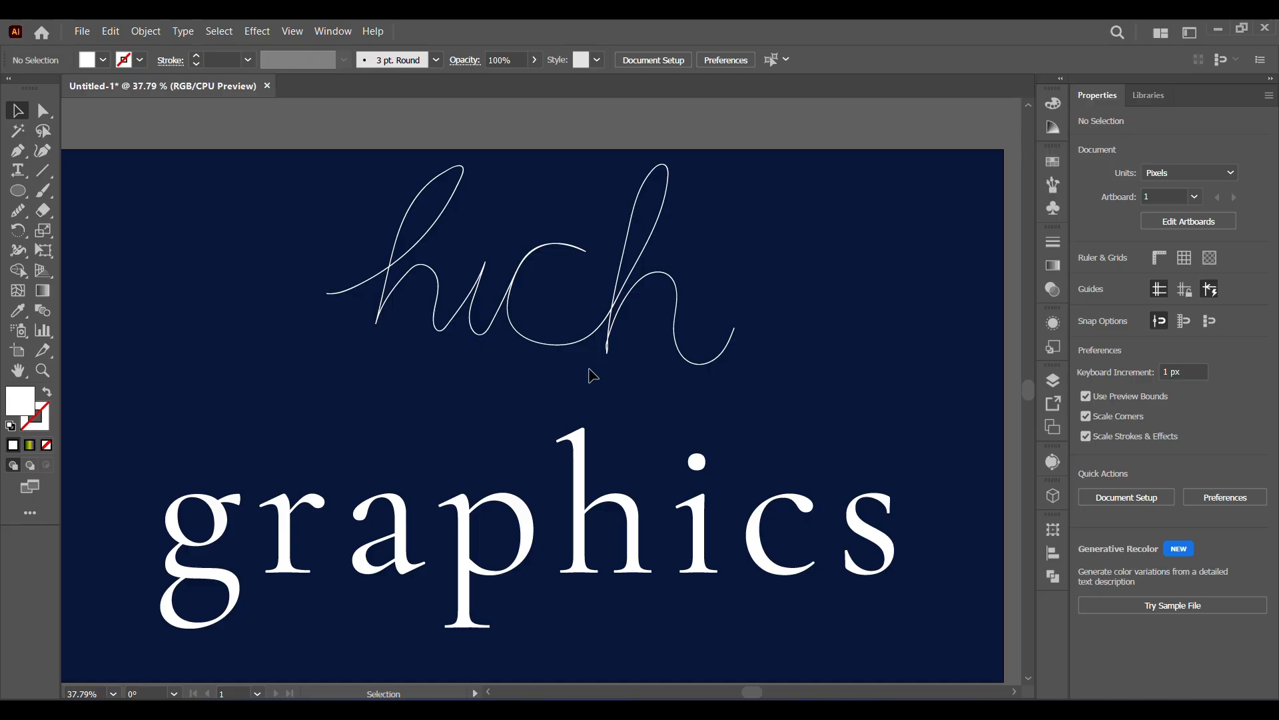
# Draw a circle about 45 px wide between the lettering and the g of "graphics", filled with the green-yellow-blue linear gradient.
pyautogui.click(18, 190)
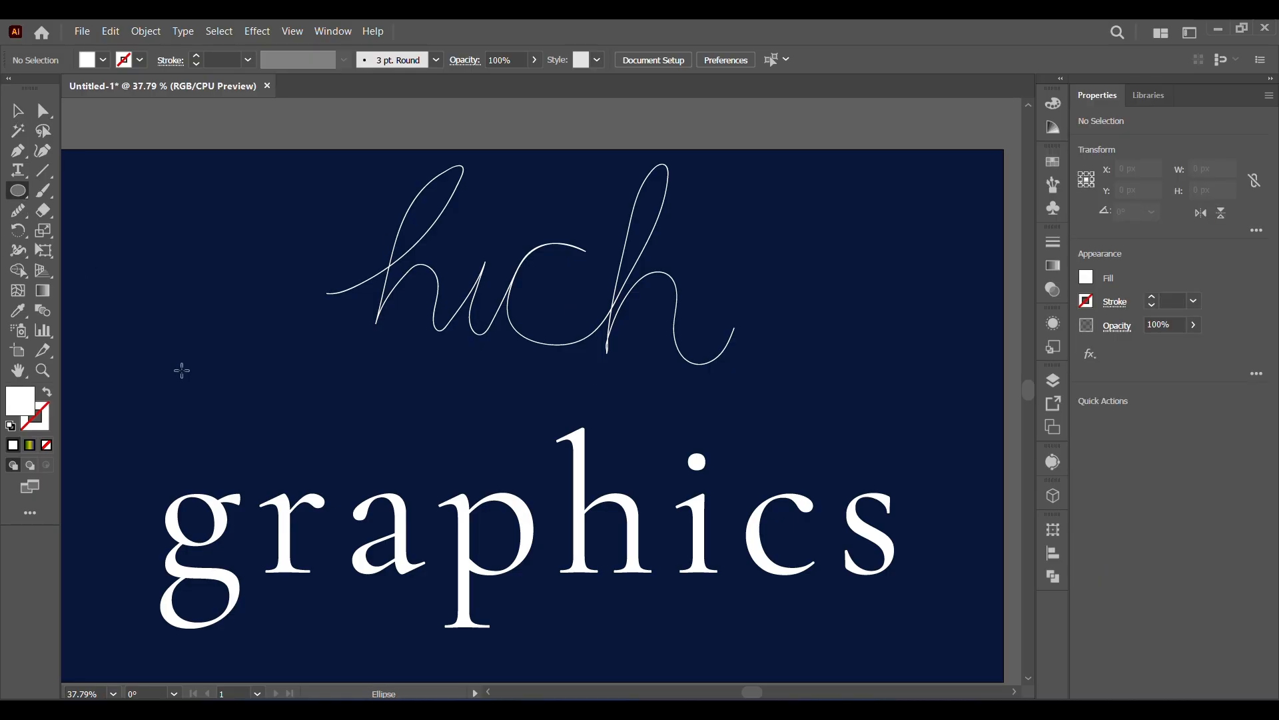
pyautogui.moveTo(182, 371); pyautogui.dragTo(200, 393)
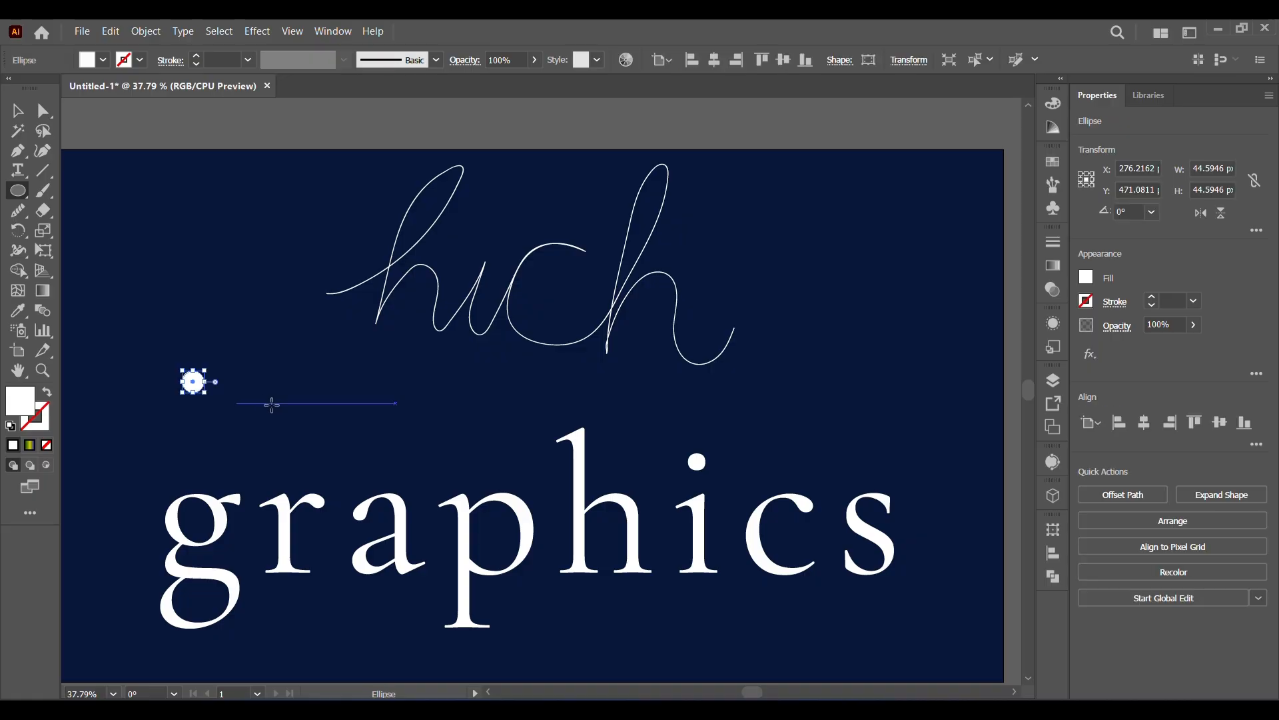
pyautogui.click(1055, 266)
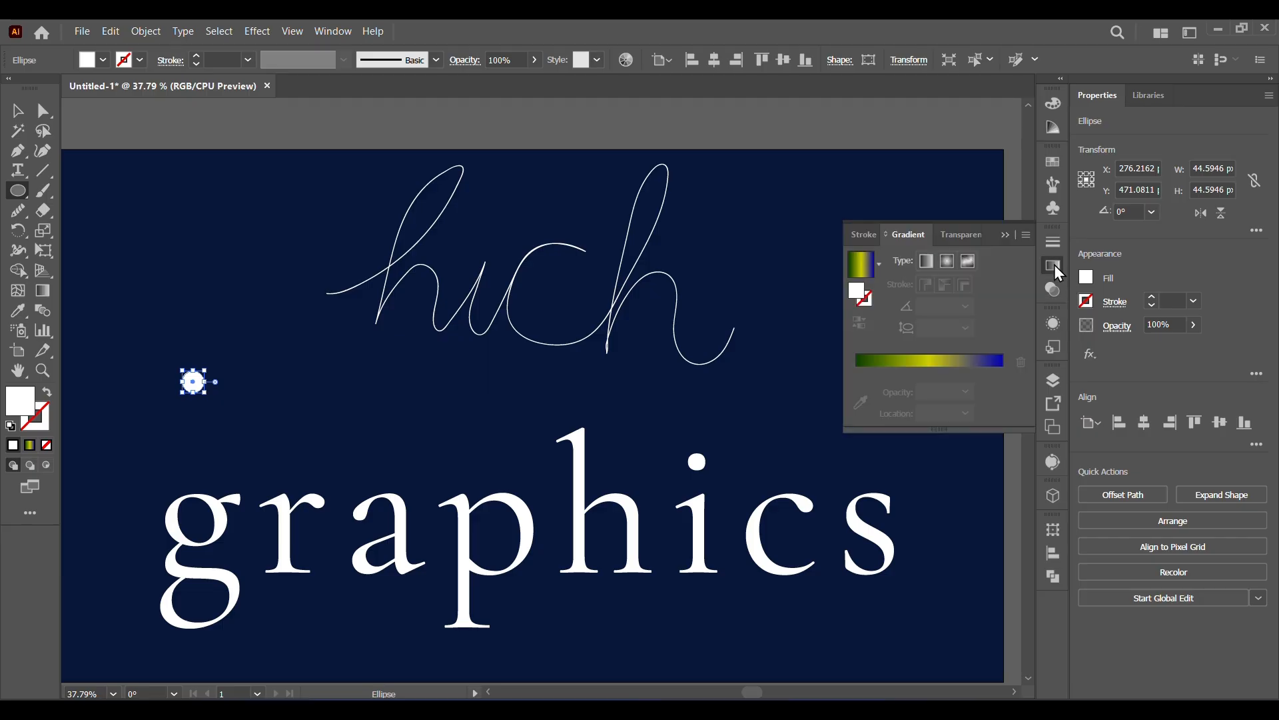
pyautogui.click(928, 371)
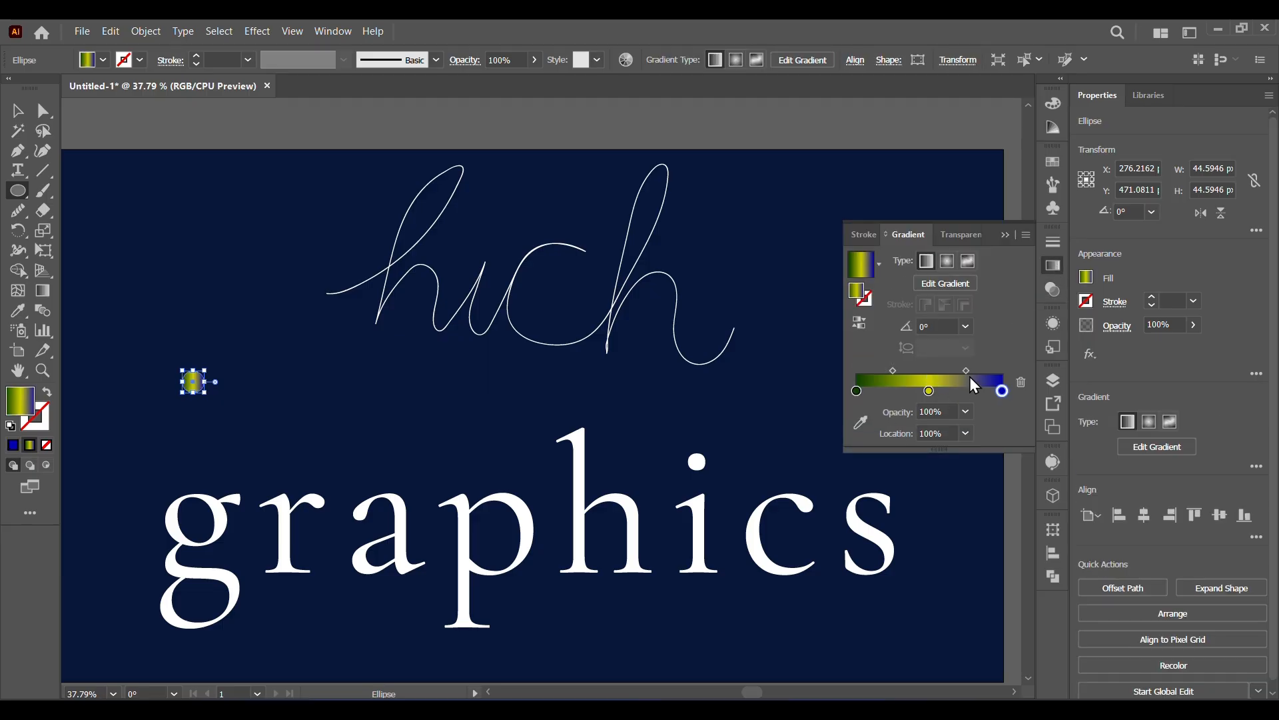
# Set the gradient's first midpoint to about 53.6% and recolor its blue end stop to orange D46400.
pyautogui.moveTo(1003, 390)
pyautogui.mouseDown()
pyautogui.moveTo(966, 383)
pyautogui.moveTo(1013, 376)
pyautogui.mouseUp()
pyautogui.moveTo(892, 371); pyautogui.dragTo(896, 371)
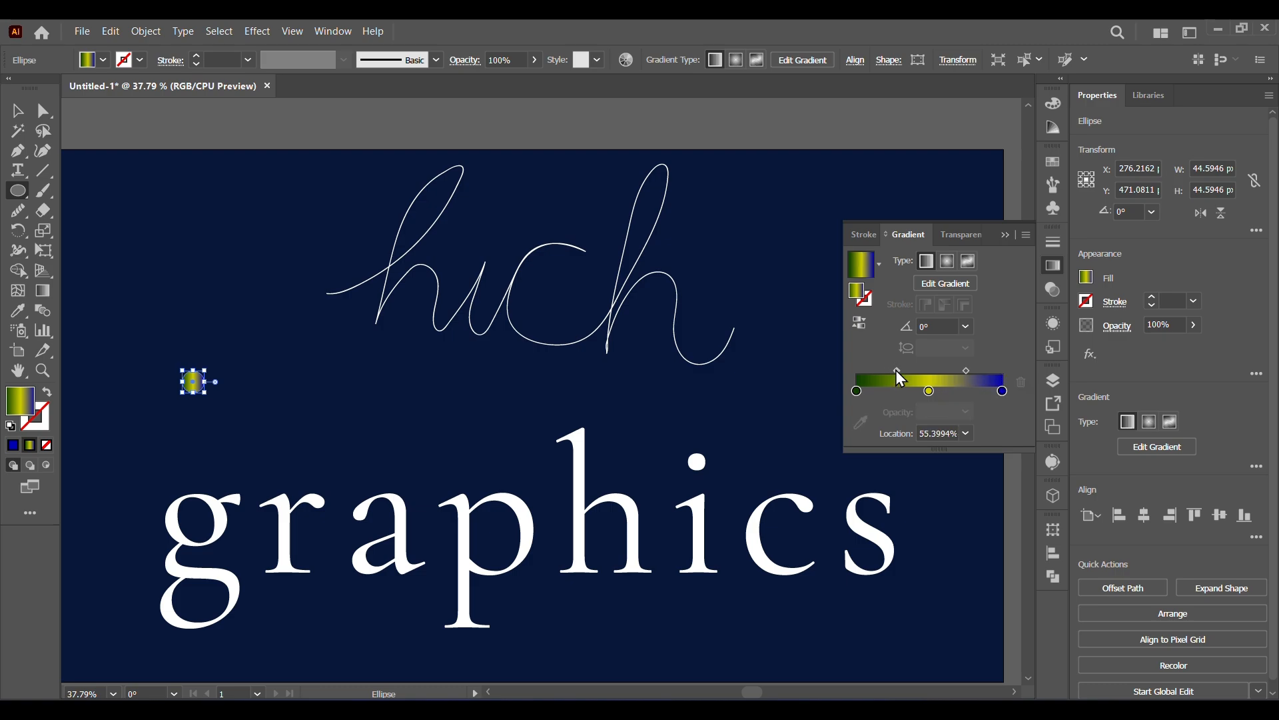
pyautogui.doubleClick(1001, 391)
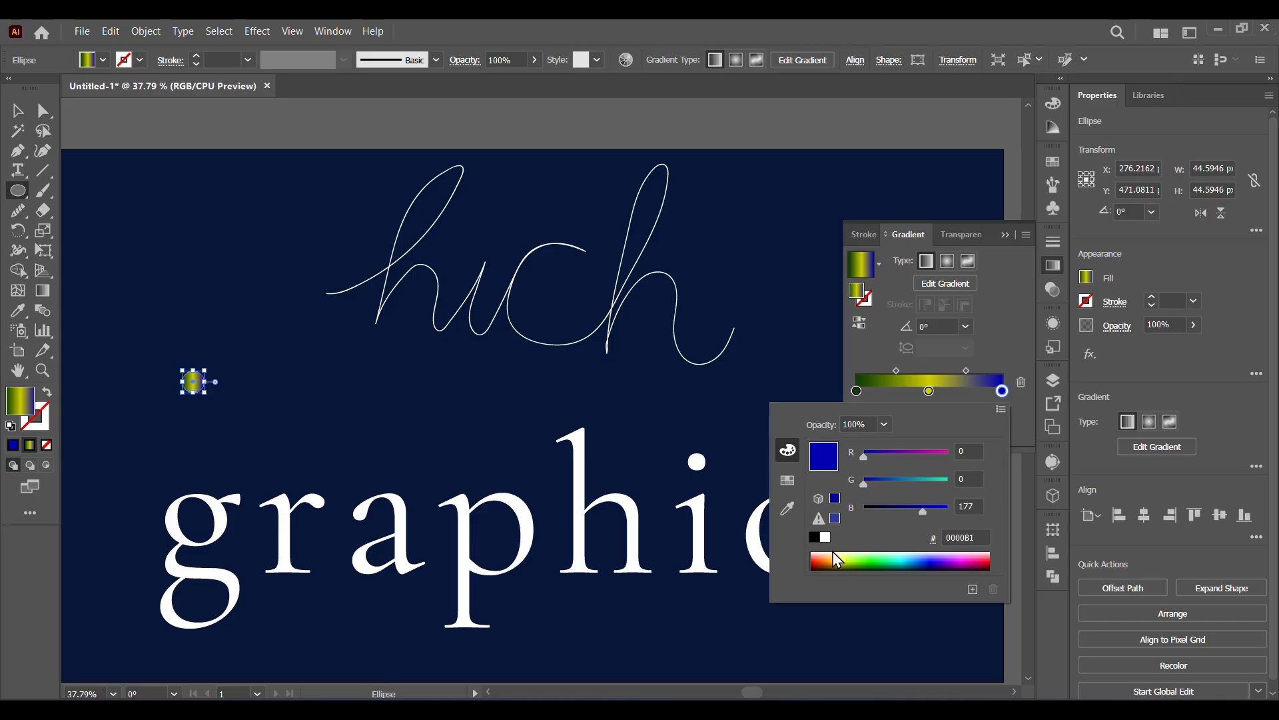
pyautogui.click(829, 552)
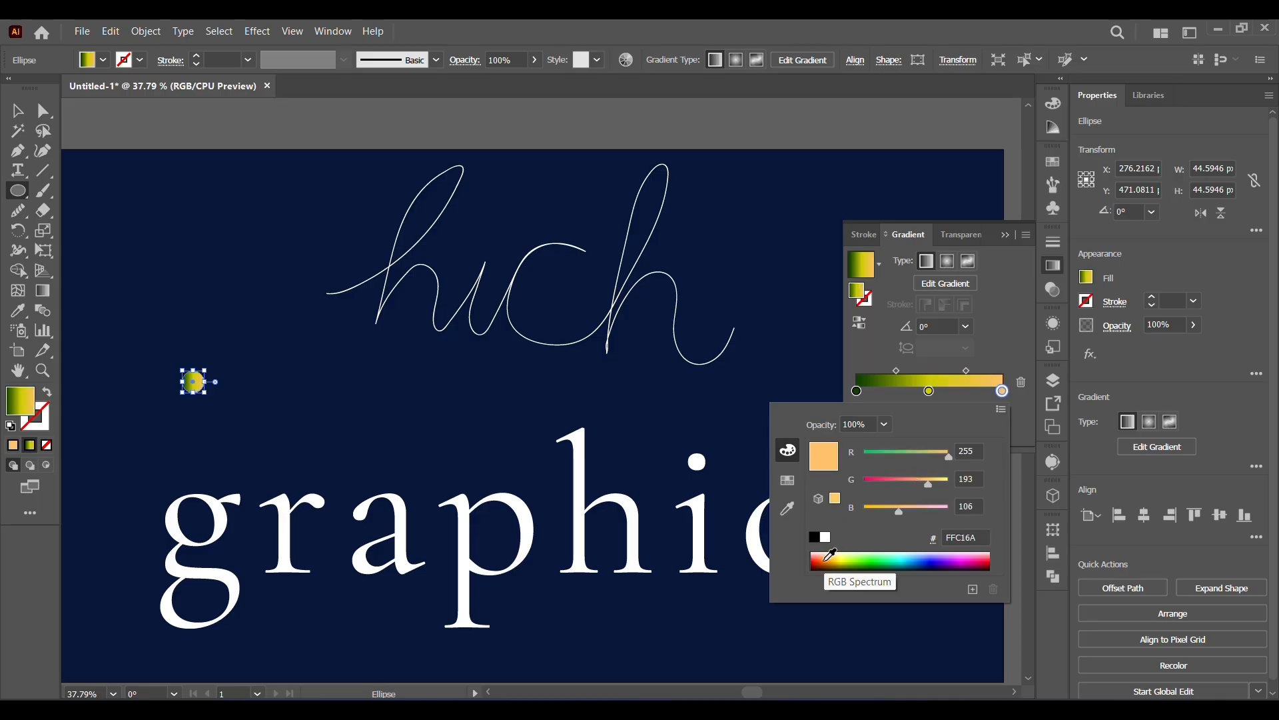
pyautogui.click(829, 555)
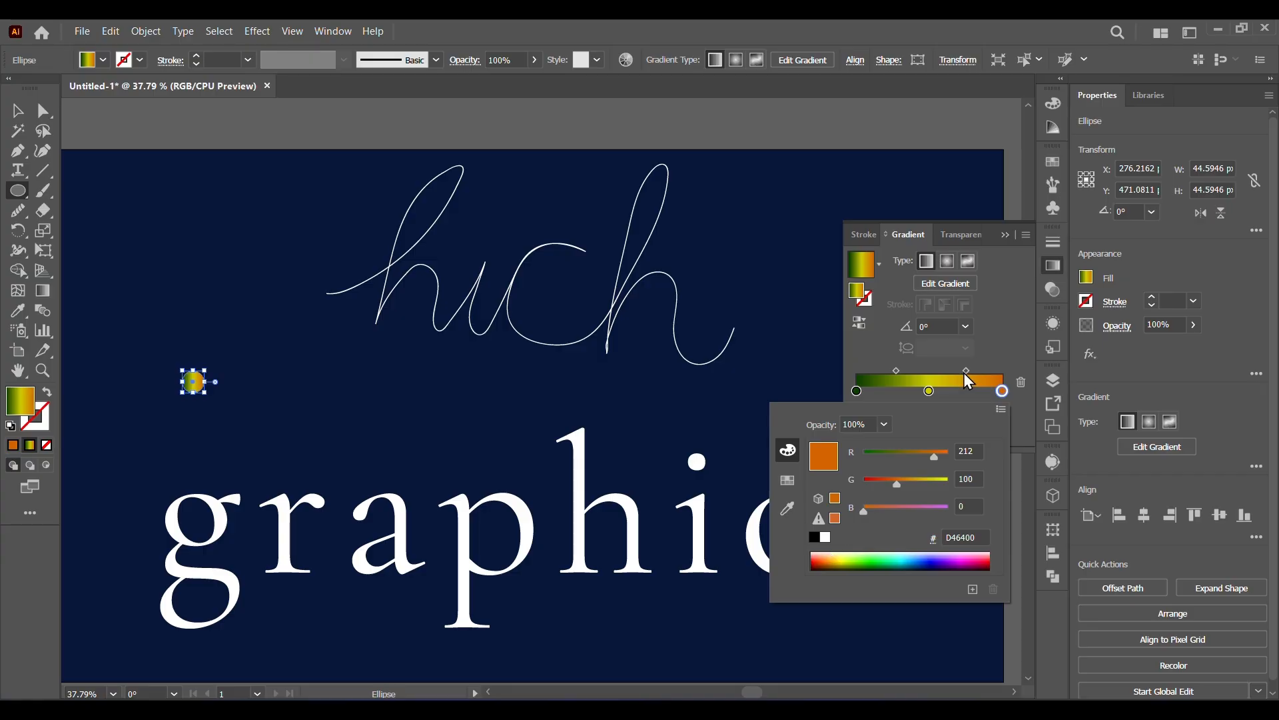
# Shift the gradient's yellow stop to about 55.9% and its second midpoint to about 43.9%.
pyautogui.click(933, 393)
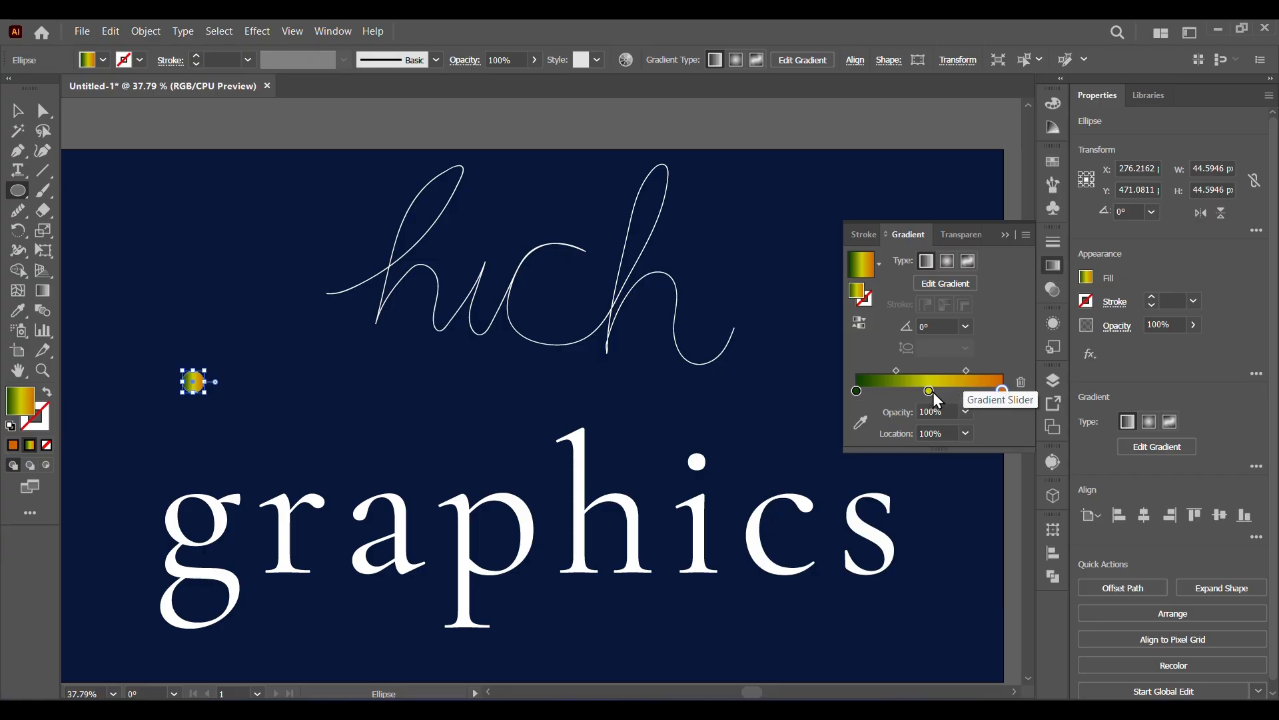
pyautogui.moveTo(932, 391); pyautogui.dragTo(941, 392)
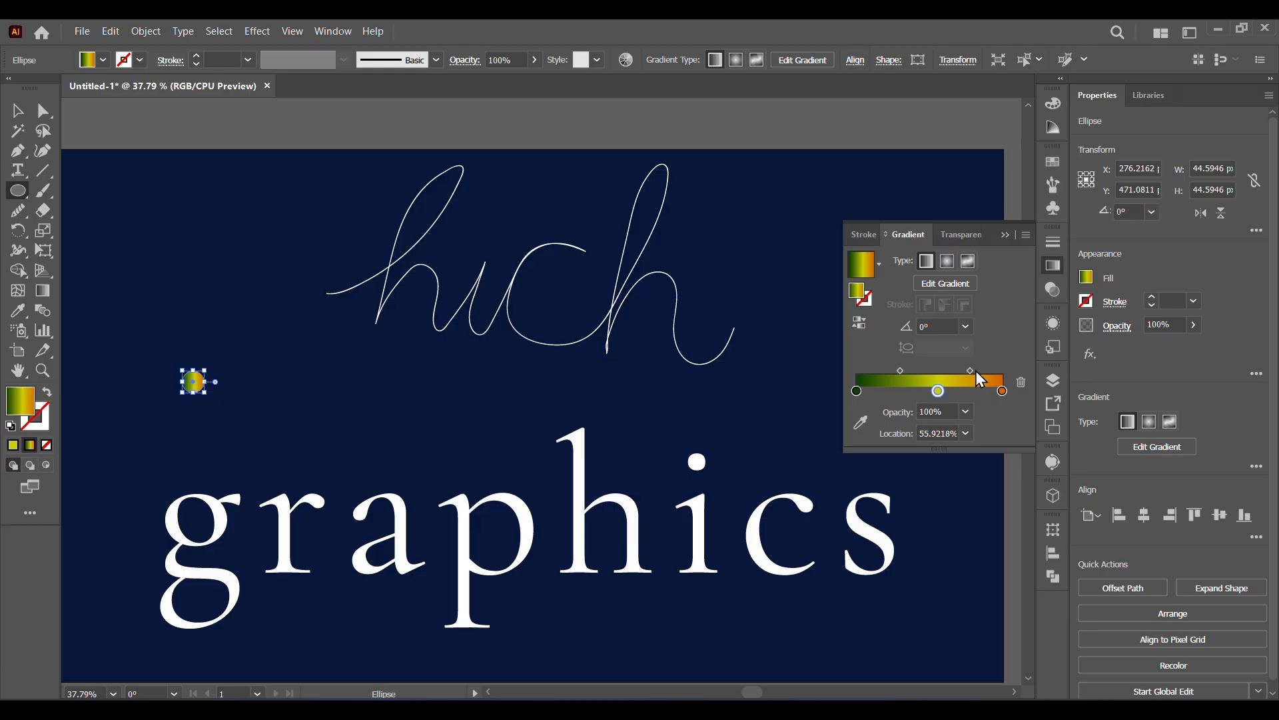
pyautogui.click(967, 371)
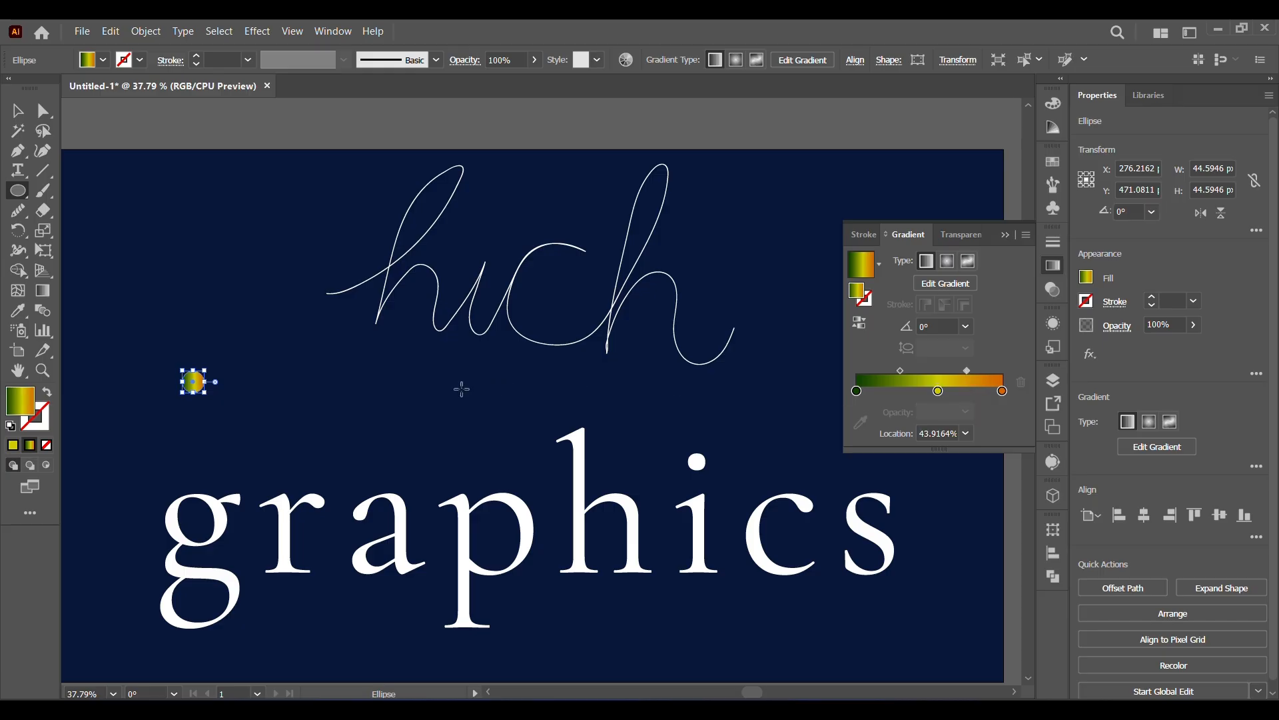
pyautogui.click(18, 110)
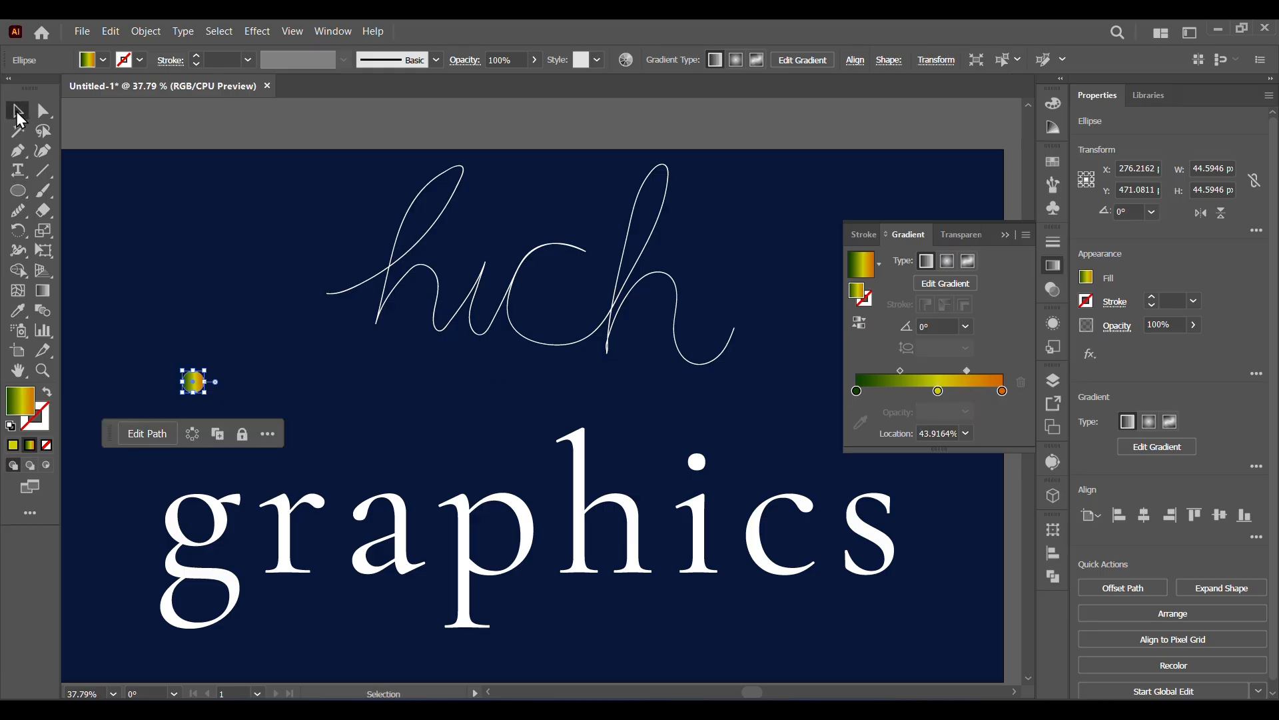
pyautogui.click(1007, 235)
# Enlarge the gradient circle slightly and place a copy of it level with it, above the h of "graphics".
pyautogui.click(222, 399)
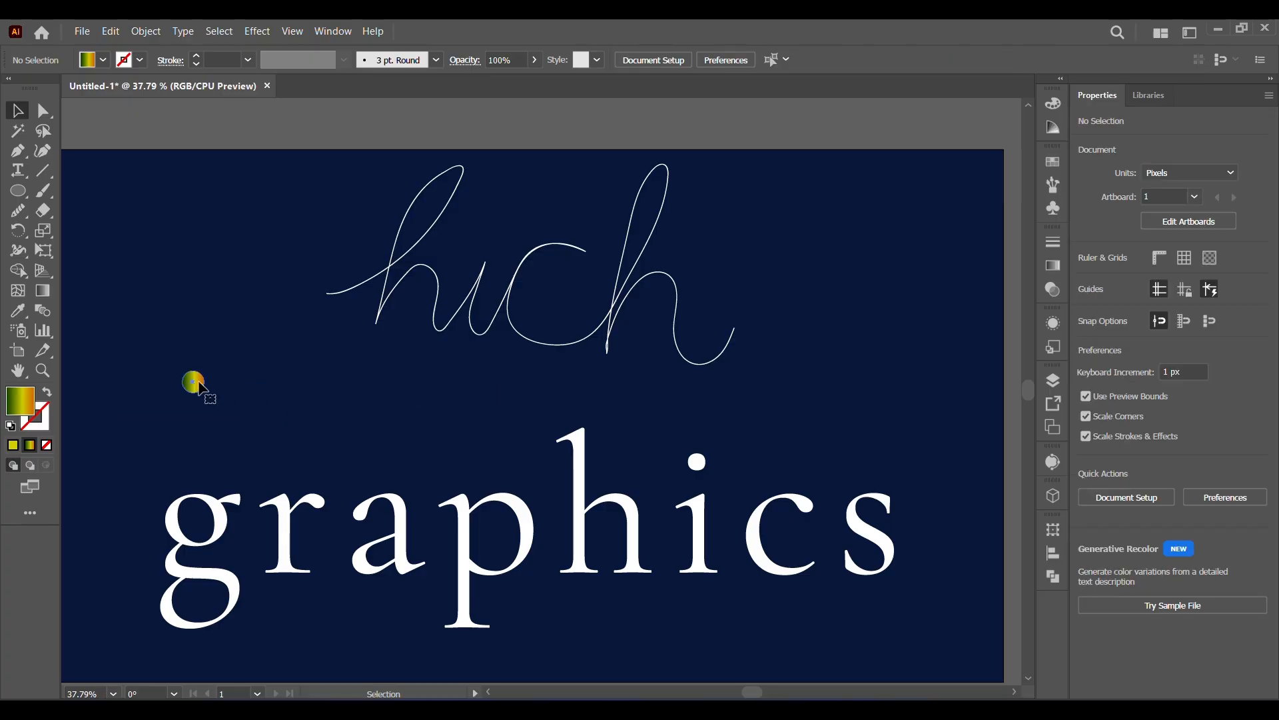
pyautogui.click(199, 385)
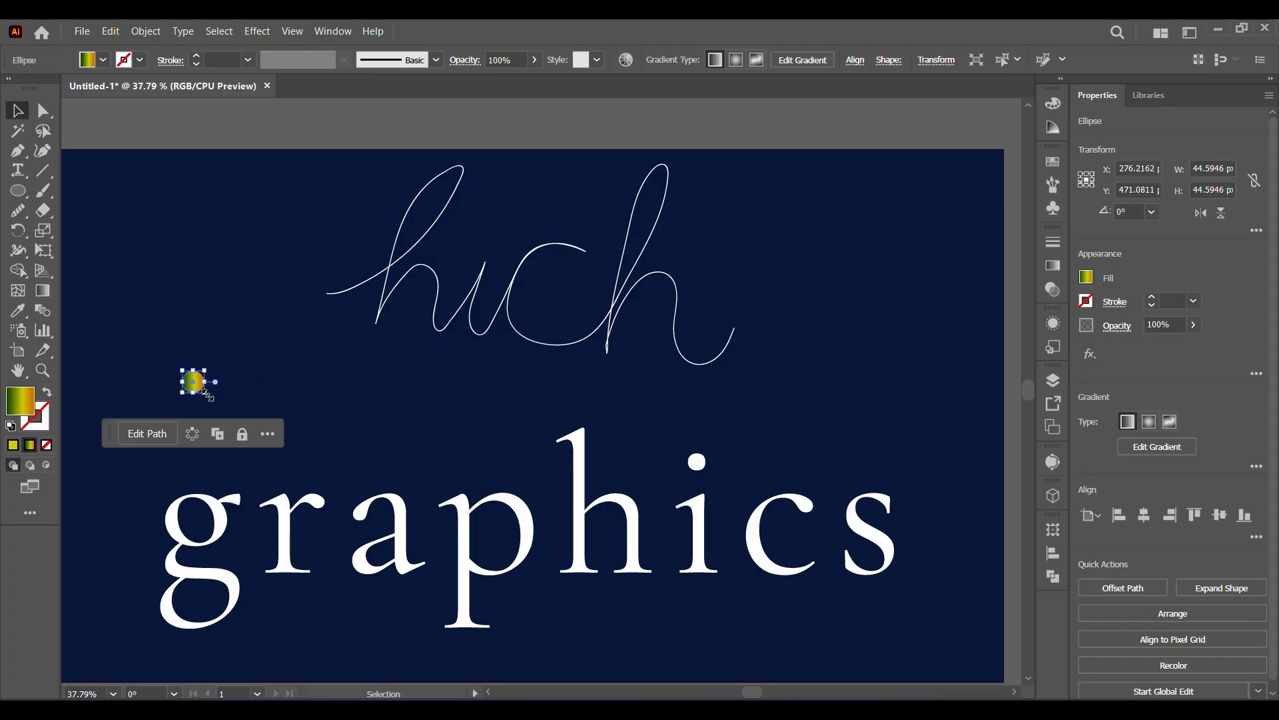
pyautogui.moveTo(206, 393); pyautogui.dragTo(574, 388)
pyautogui.click(260, 412)
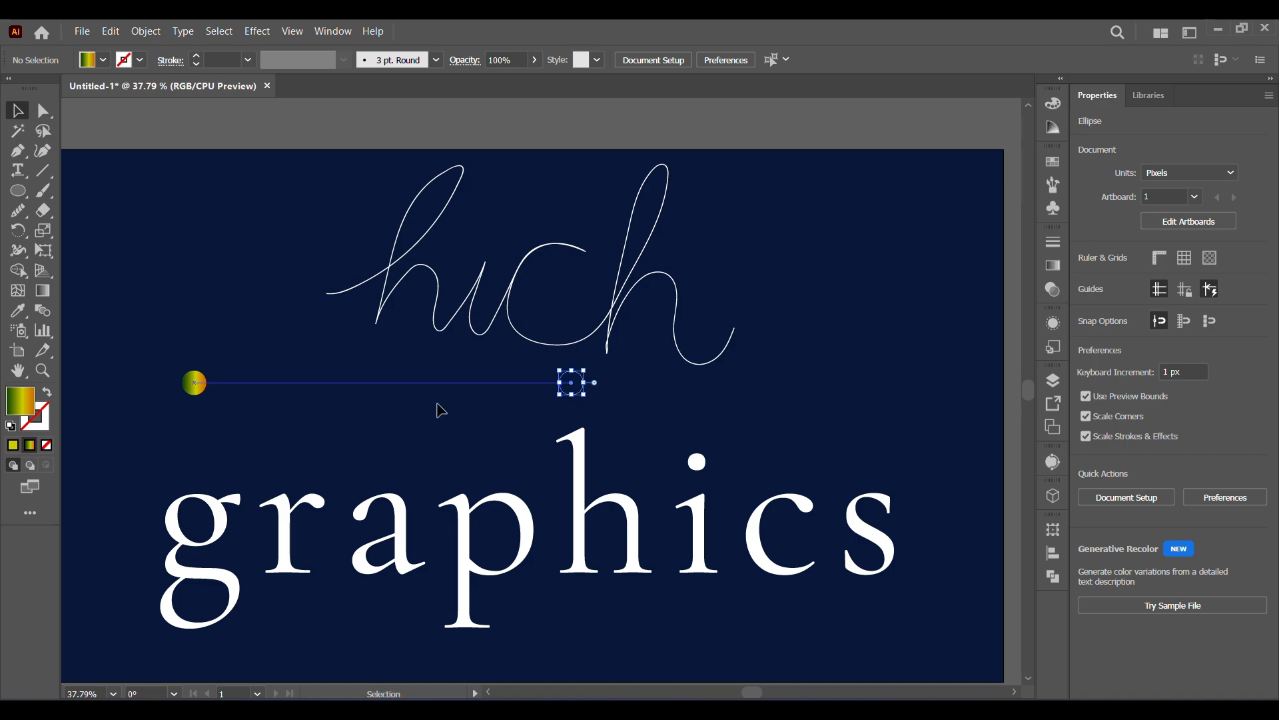
pyautogui.moveTo(158, 365); pyautogui.dragTo(582, 404)
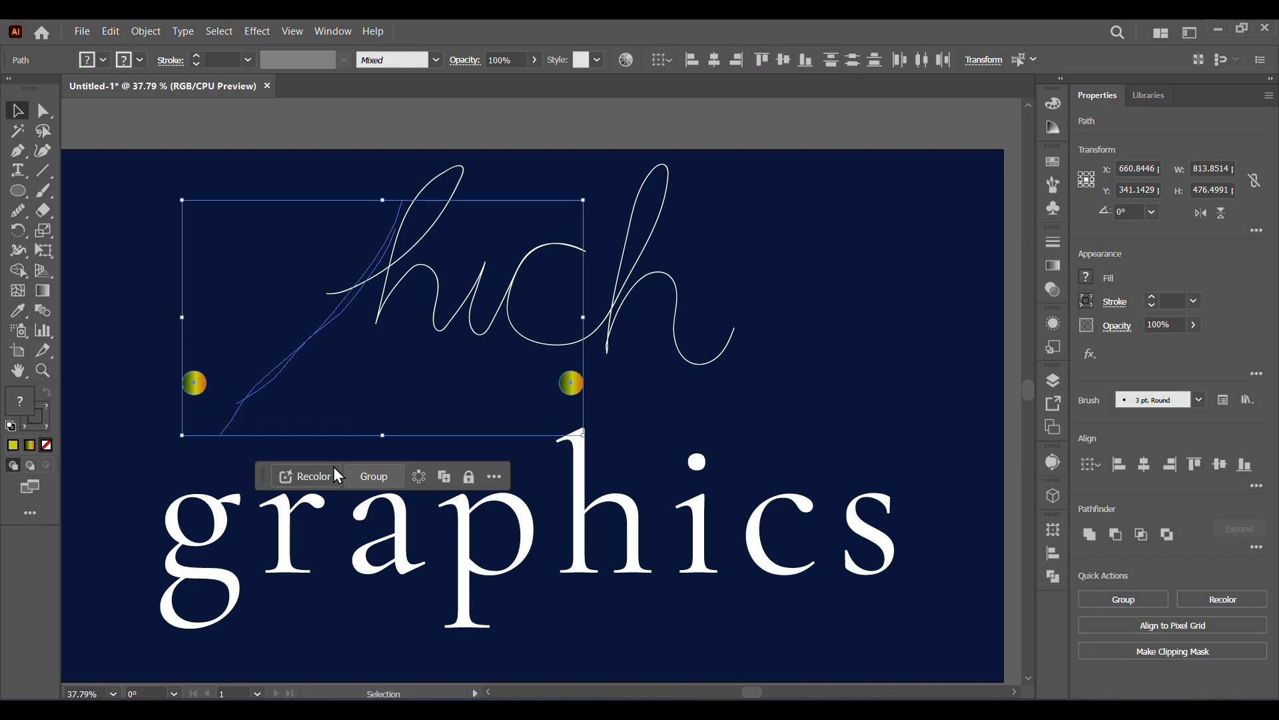
pyautogui.click(84, 348)
pyautogui.moveTo(262, 334); pyautogui.dragTo(336, 416)
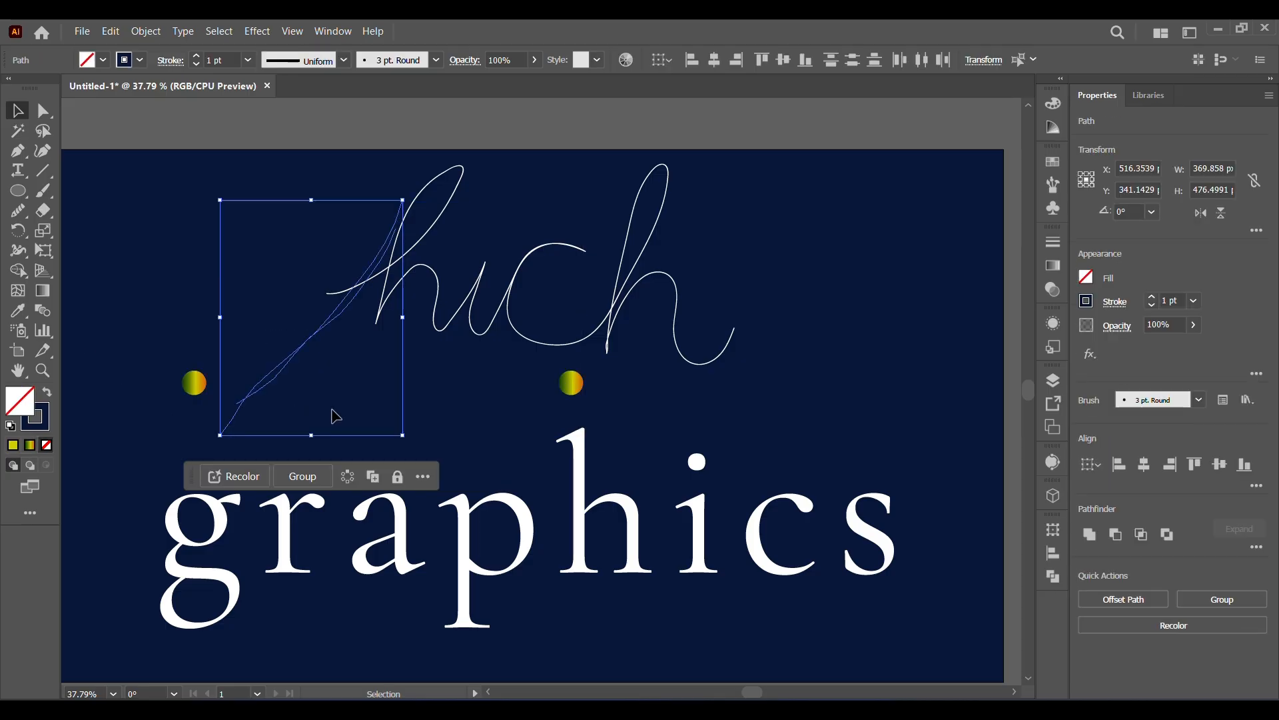
pyautogui.click(335, 416)
# Make a blend between the two gradient circles above "graphics".
pyautogui.click(197, 386)
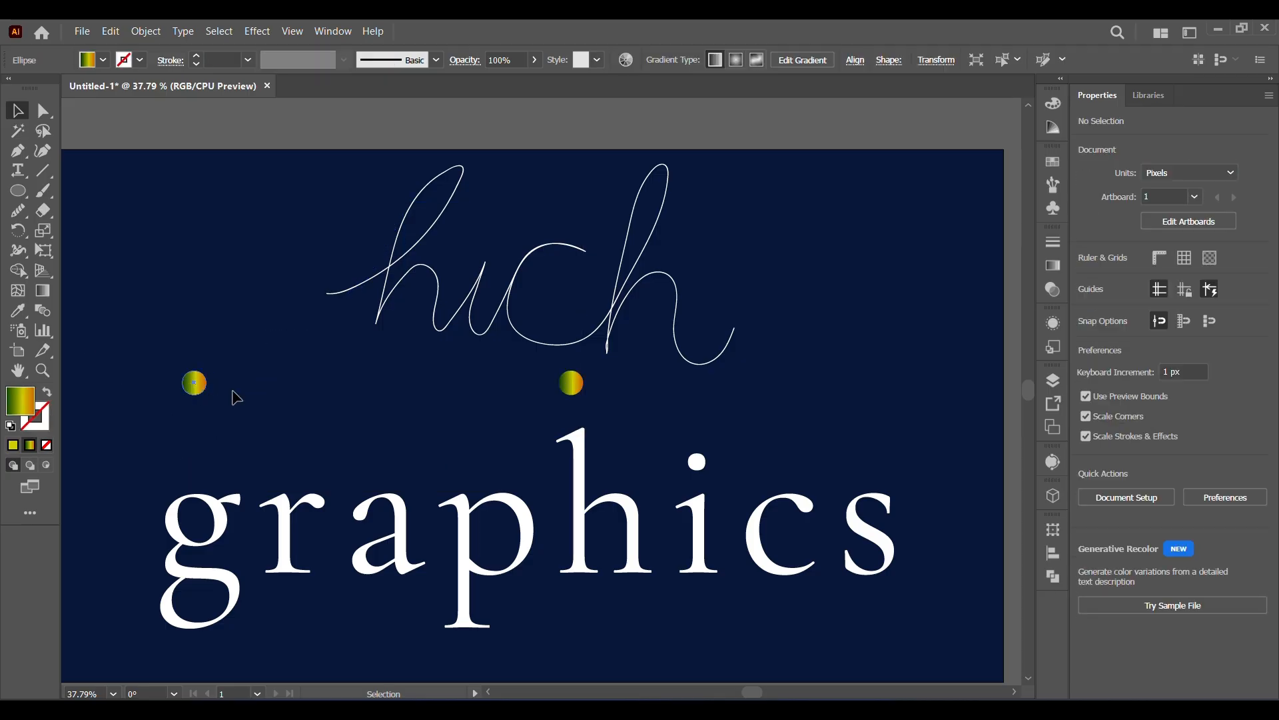
pyautogui.keyDown('shift'); pyautogui.click(571, 383); pyautogui.keyUp('shift')
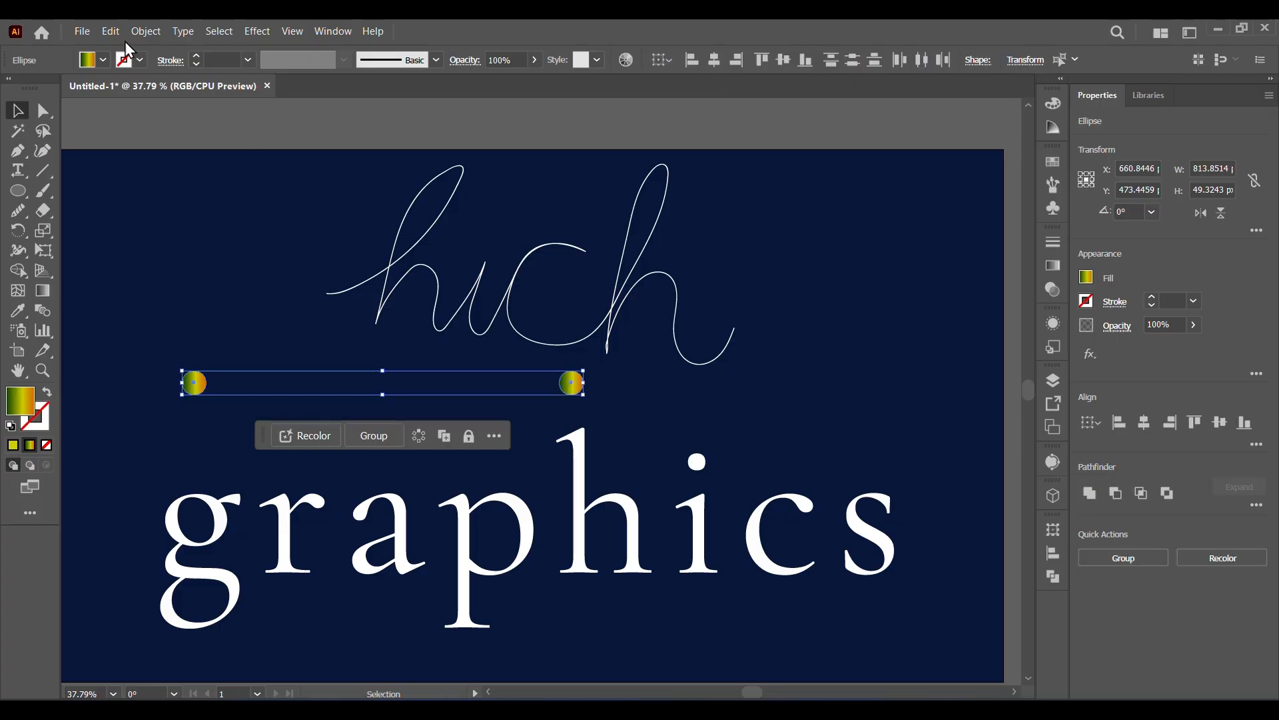
pyautogui.click(145, 31)
pyautogui.moveTo(246, 529)
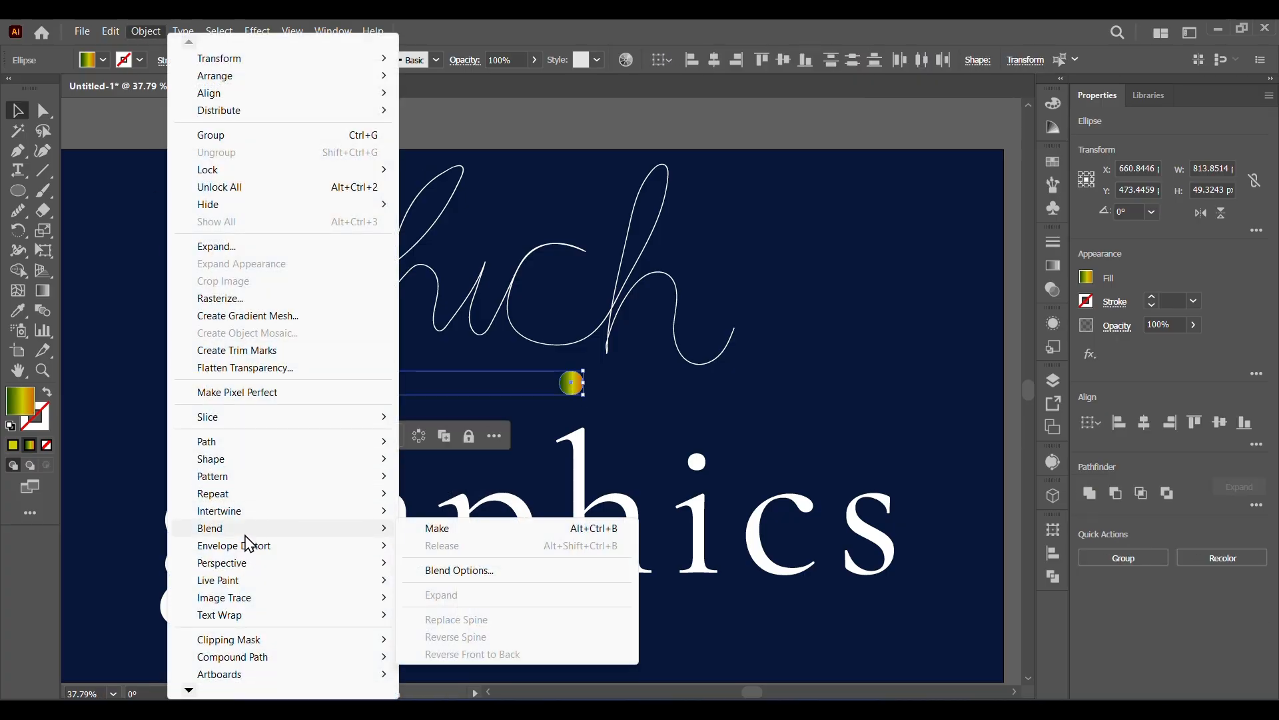
pyautogui.click(427, 527)
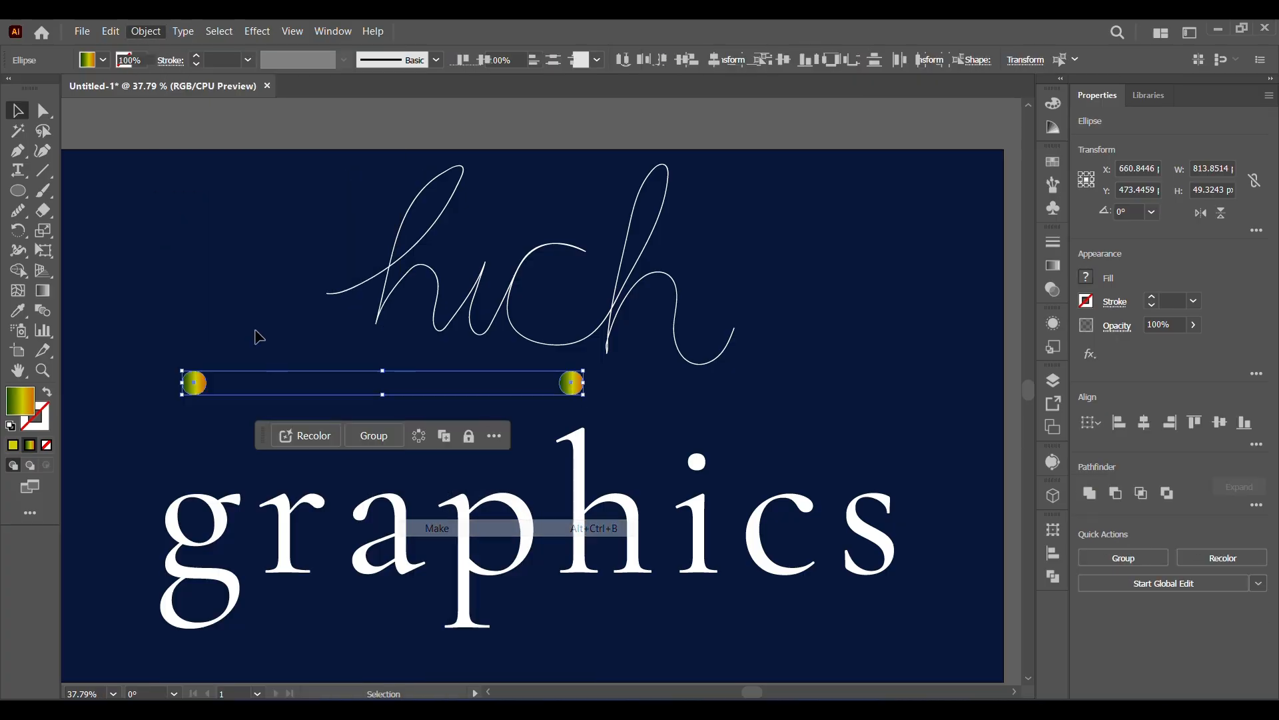
# Set the circle blend's spacing to Specified Steps with 1000 steps.
pyautogui.doubleClick(41, 311)
pyautogui.click(866, 277)
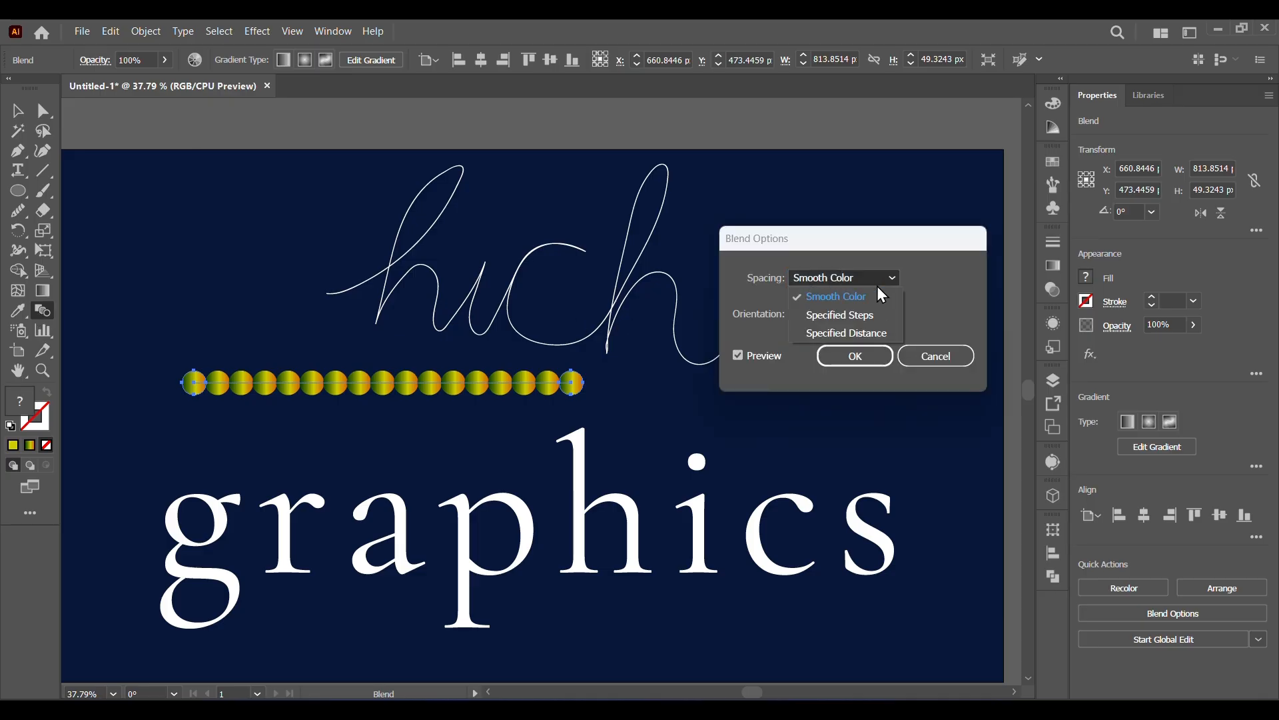
pyautogui.click(867, 311)
pyautogui.click(936, 278)
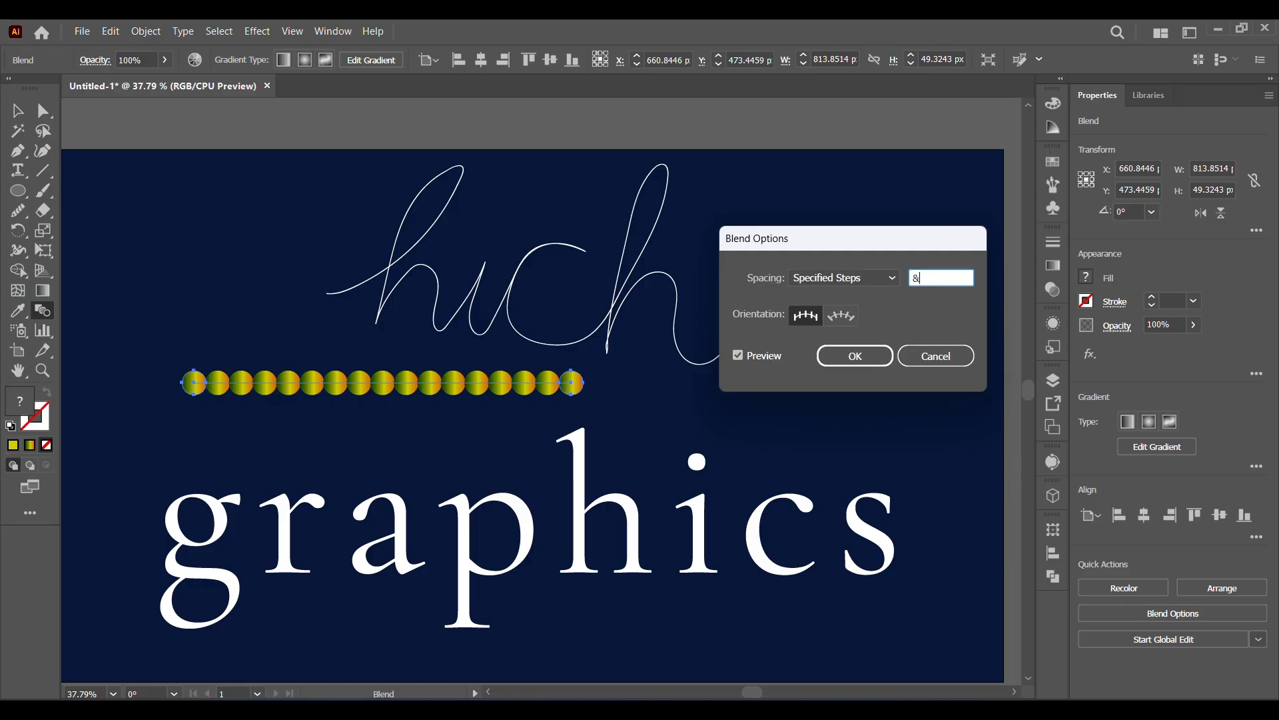
pyautogui.write('1000')
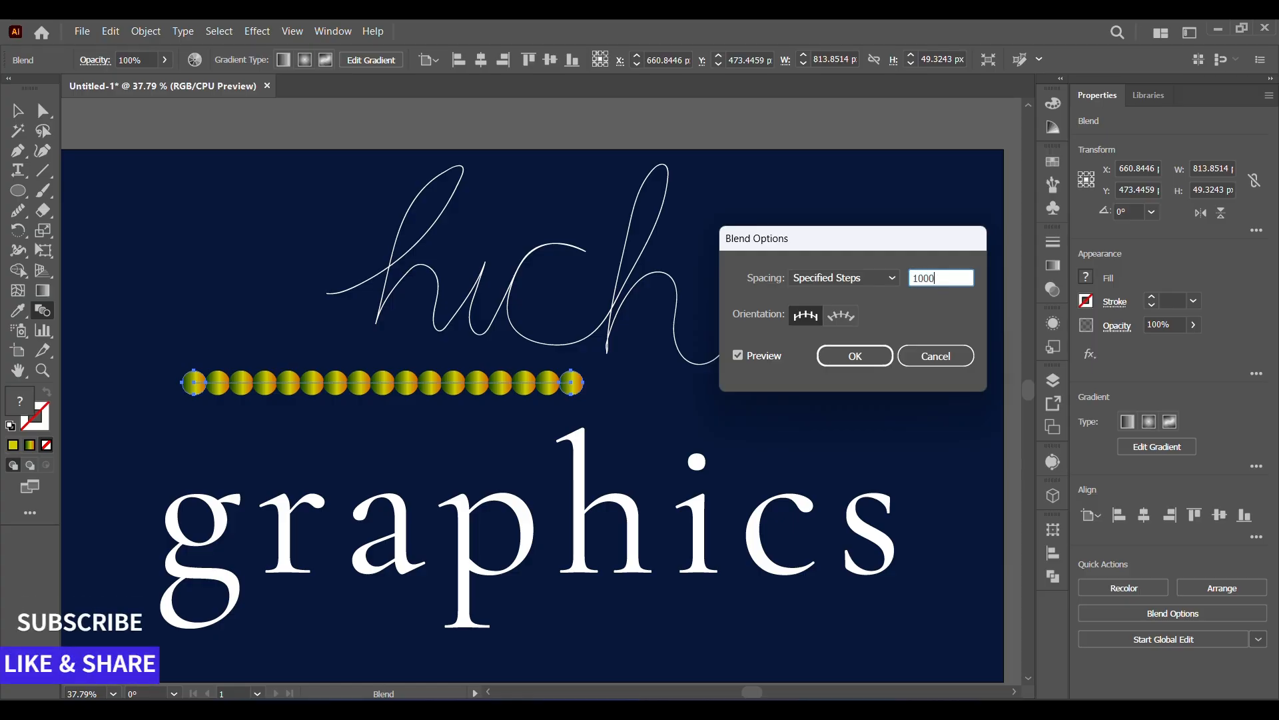
pyautogui.click(885, 362)
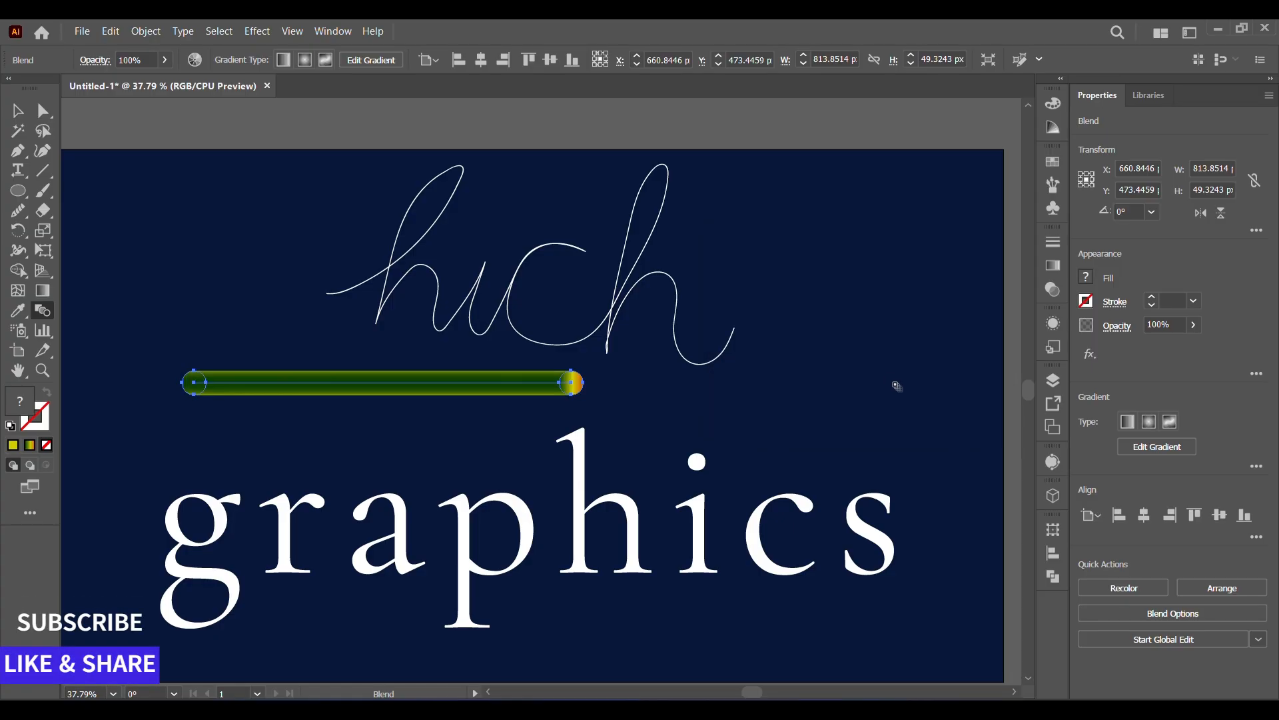
# Replace the blend's spine with the cursive "hich" path and move the blended lettering down, closer to "graphics".
pyautogui.click(17, 111)
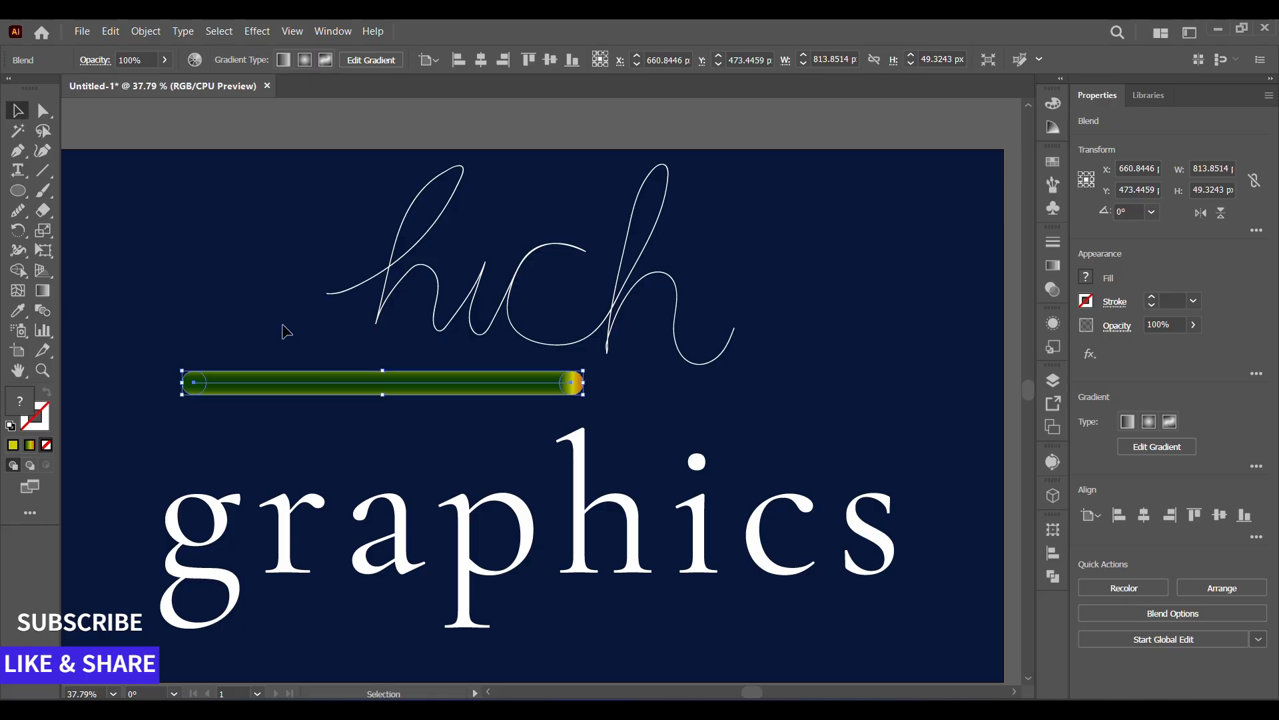
pyautogui.click(218, 270)
pyautogui.click(326, 387)
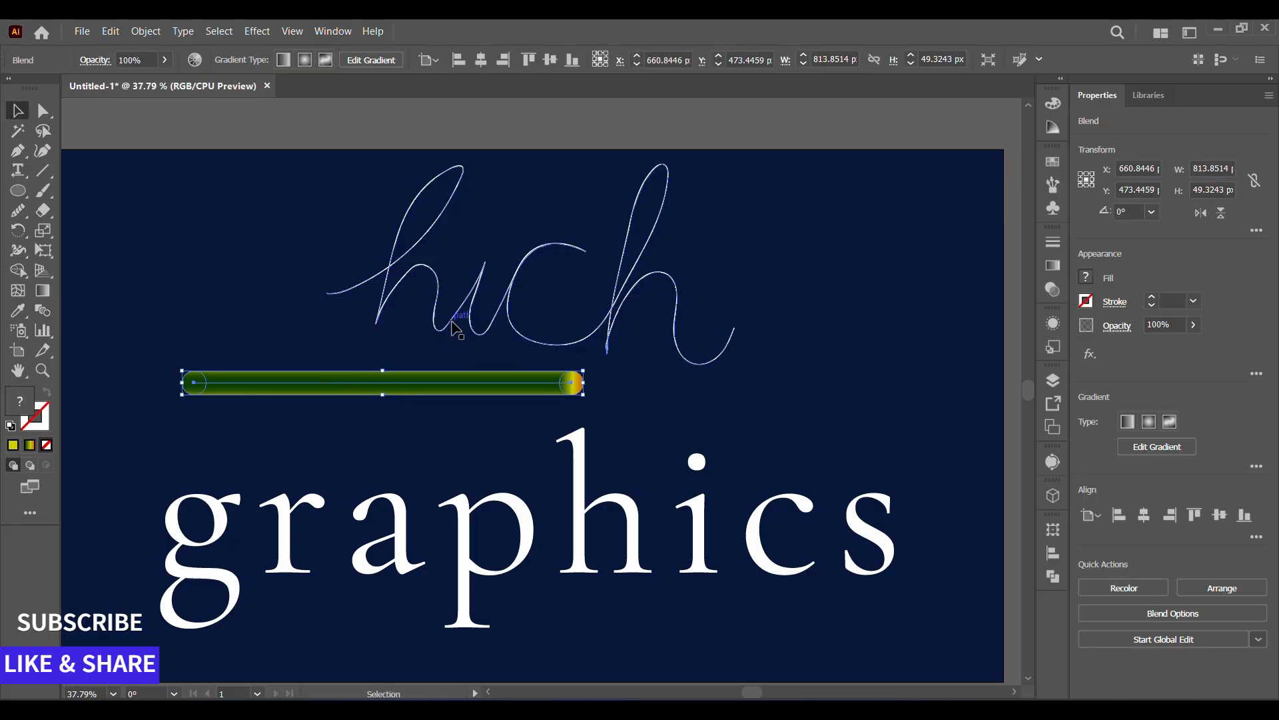
pyautogui.keyDown('shift'); pyautogui.click(456, 327); pyautogui.keyUp('shift')
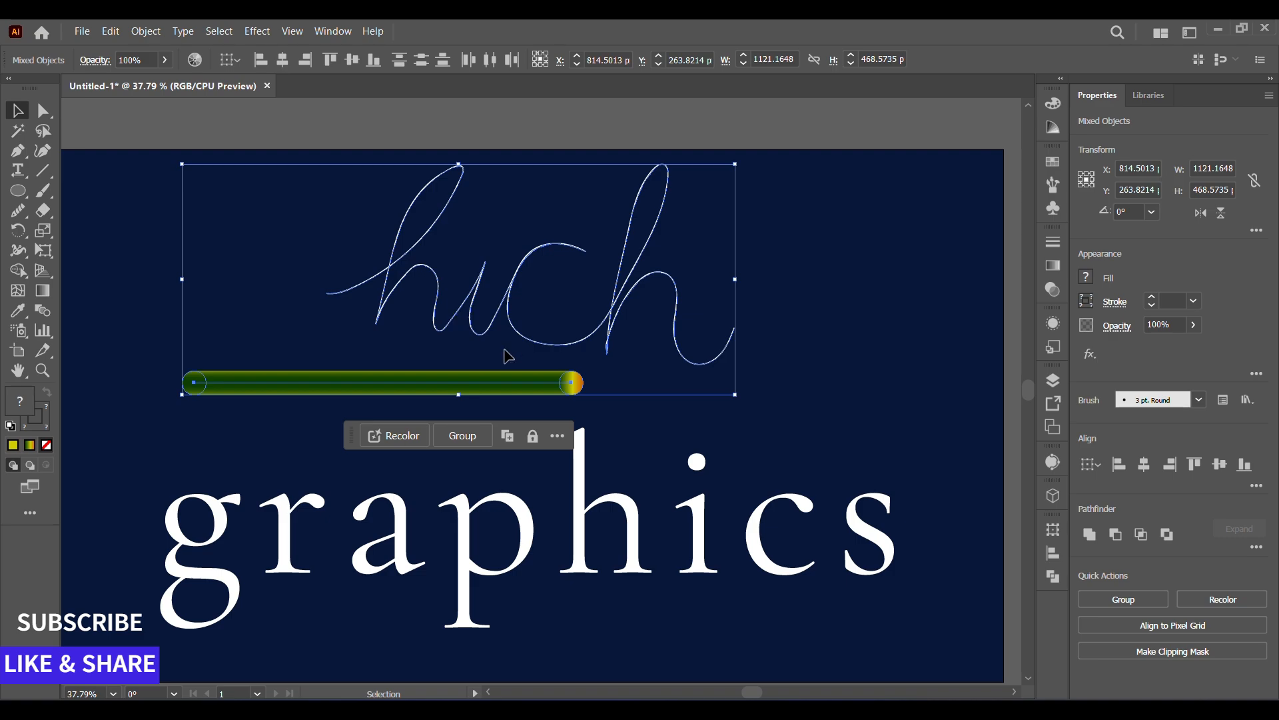
pyautogui.click(146, 32)
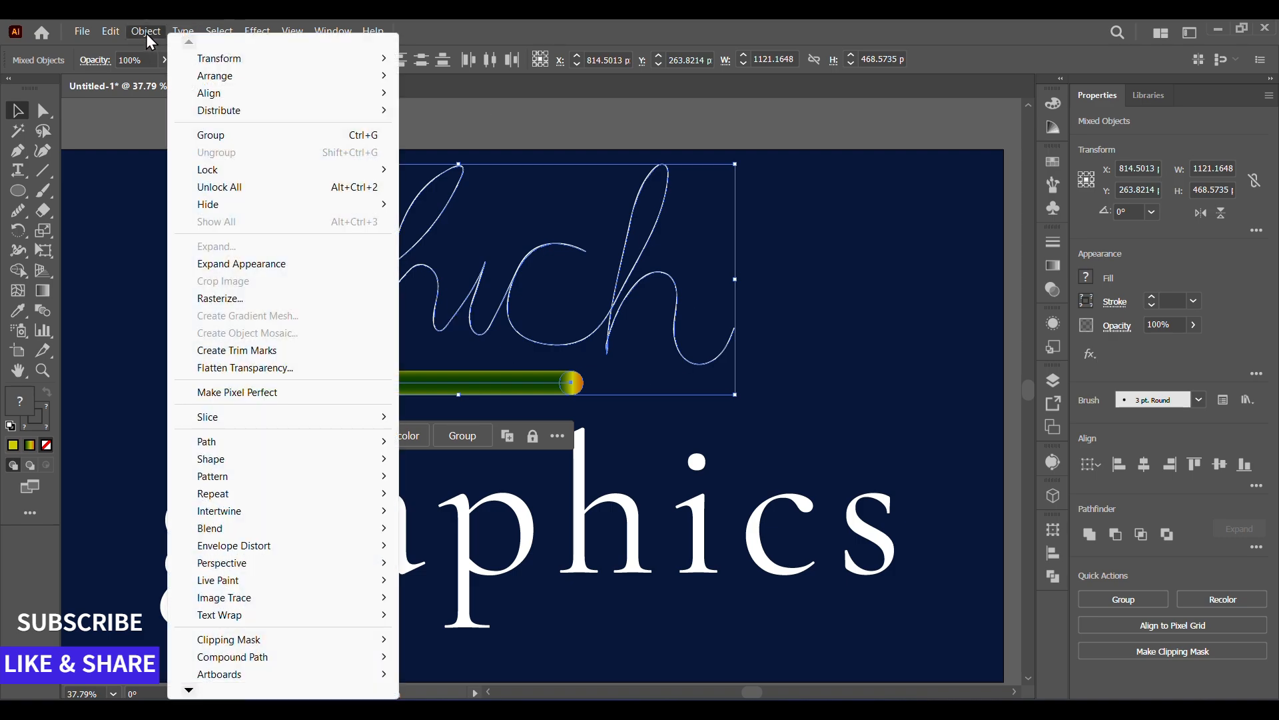
pyautogui.moveTo(223, 546)
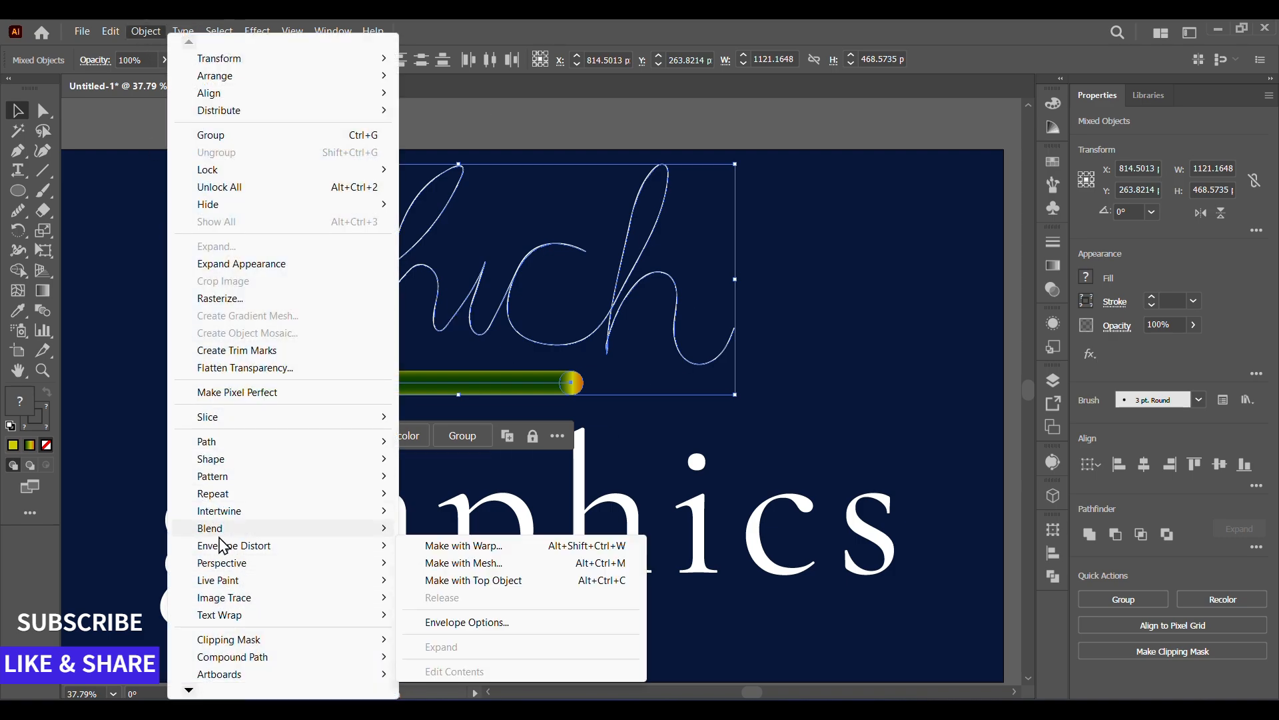
pyautogui.click(469, 619)
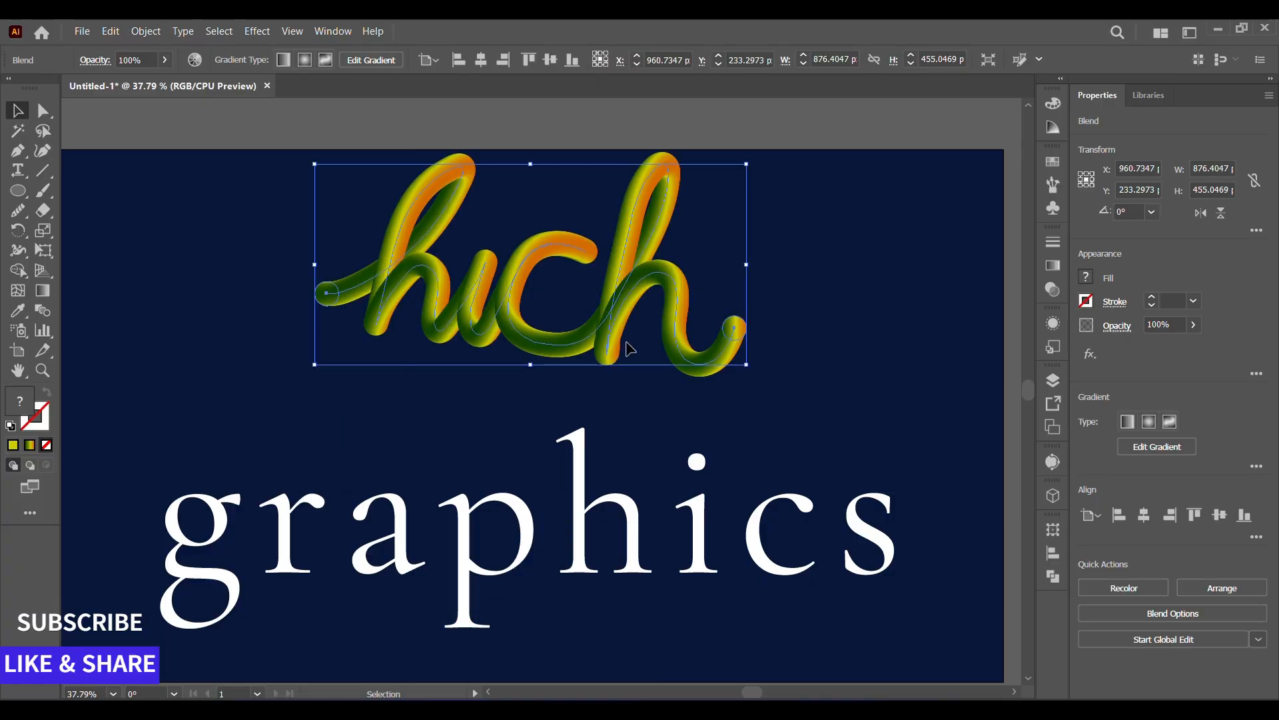
pyautogui.moveTo(609, 343); pyautogui.dragTo(568, 403)
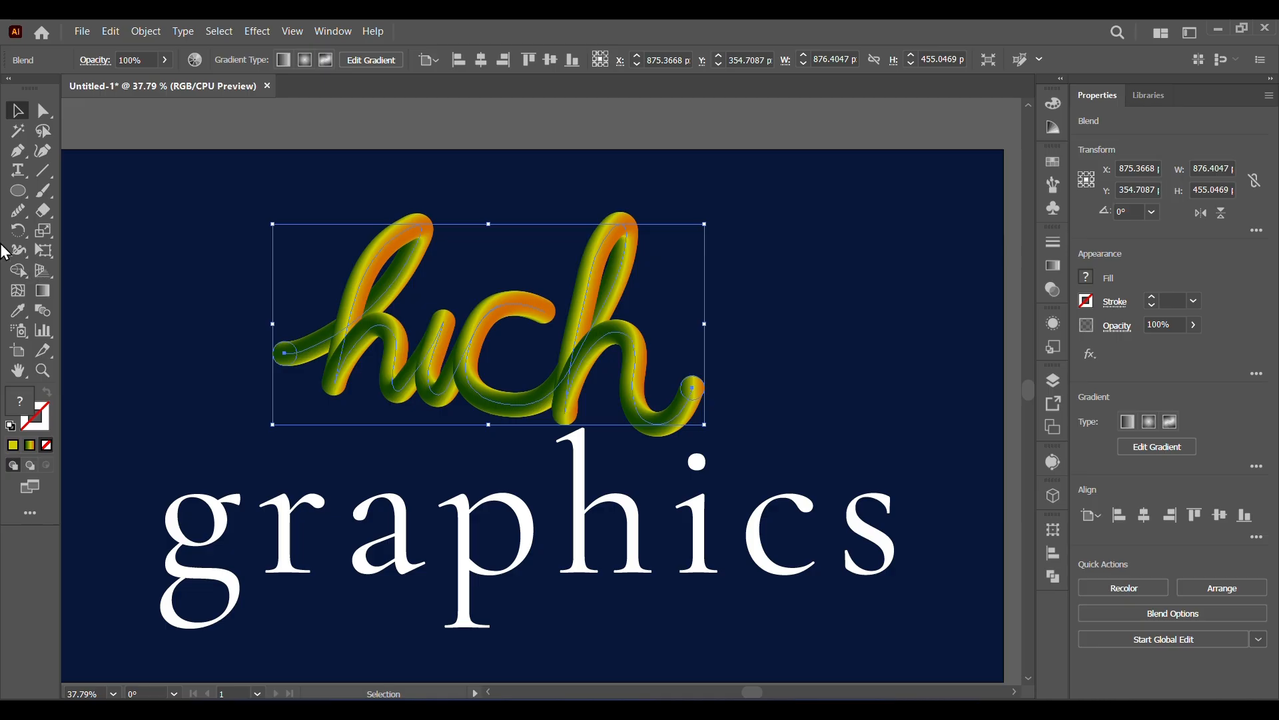
# Draw a gradient circle about 45 px wide beside the upper end of the last cursive h, and enlarge it to about 53 px.
pyautogui.click(18, 190)
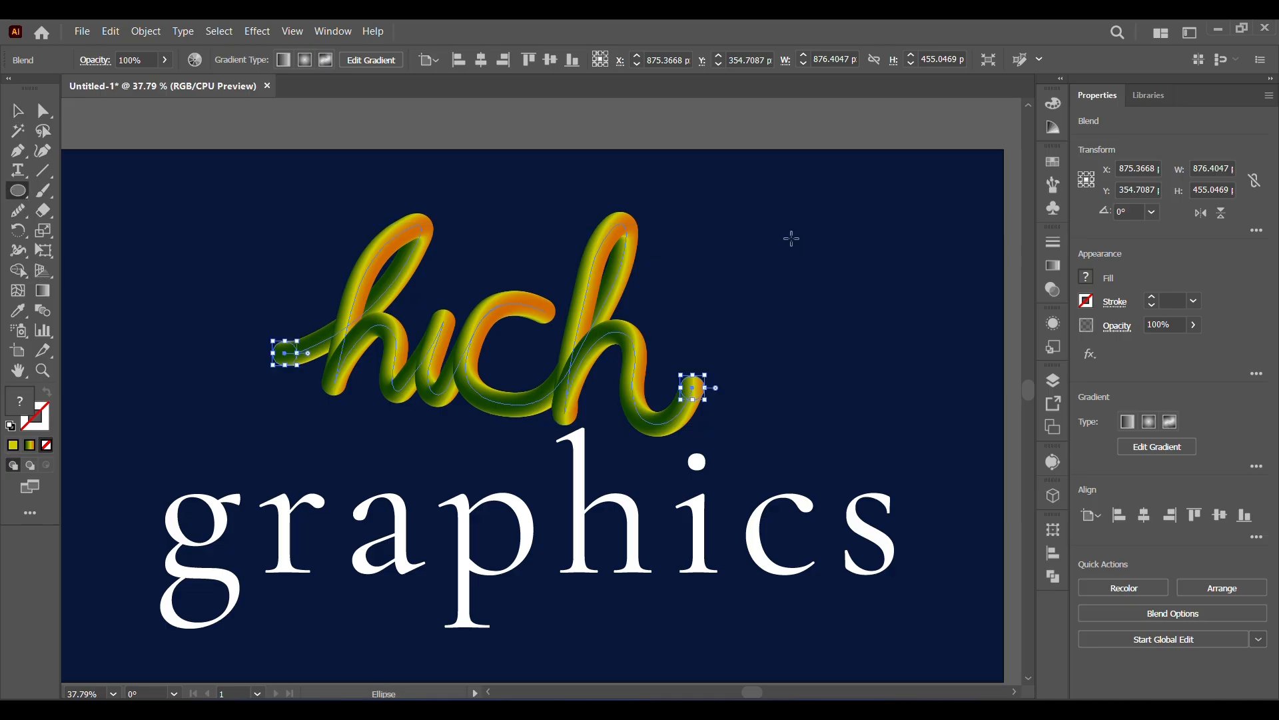
pyautogui.moveTo(792, 238); pyautogui.dragTo(815, 261)
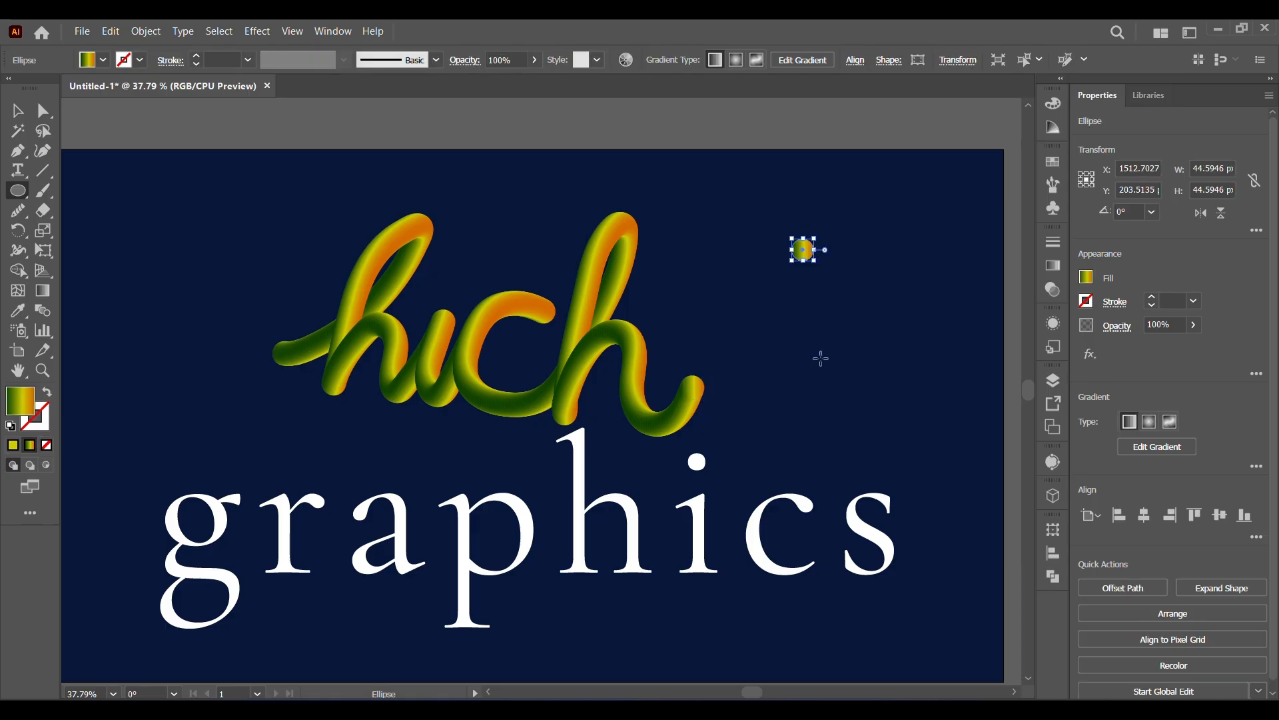
pyautogui.press('v')
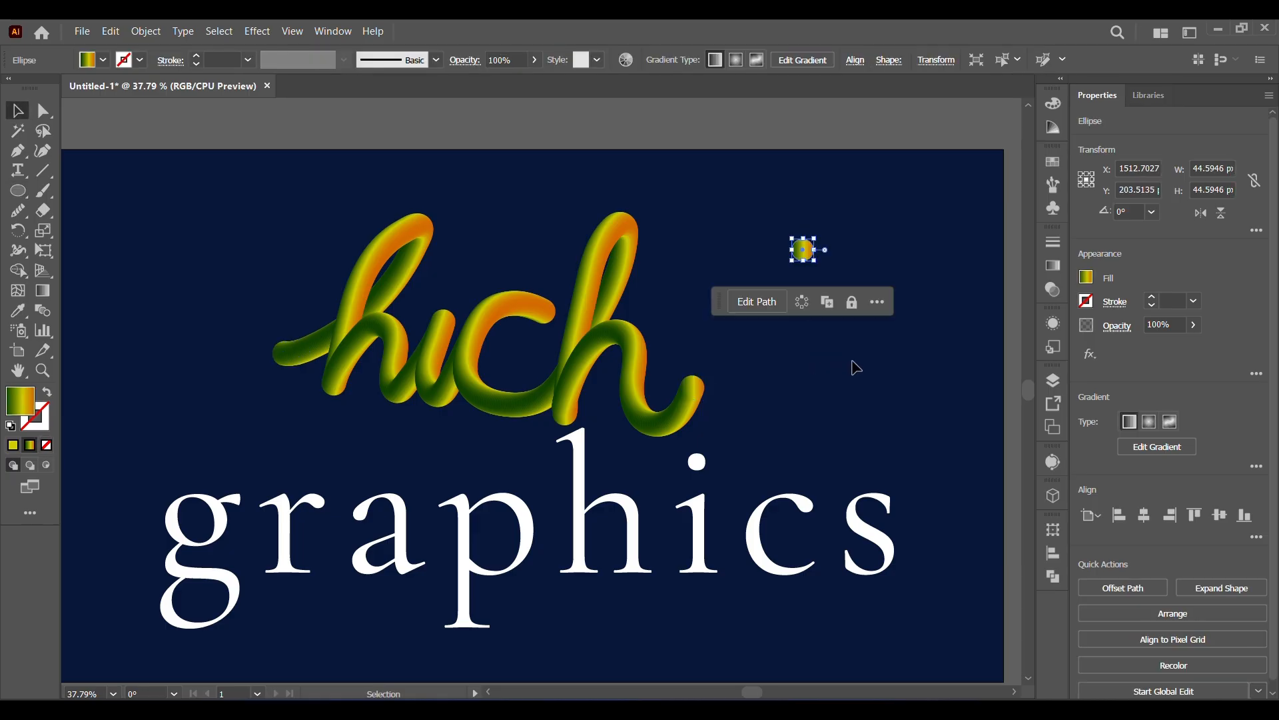
pyautogui.click(865, 366)
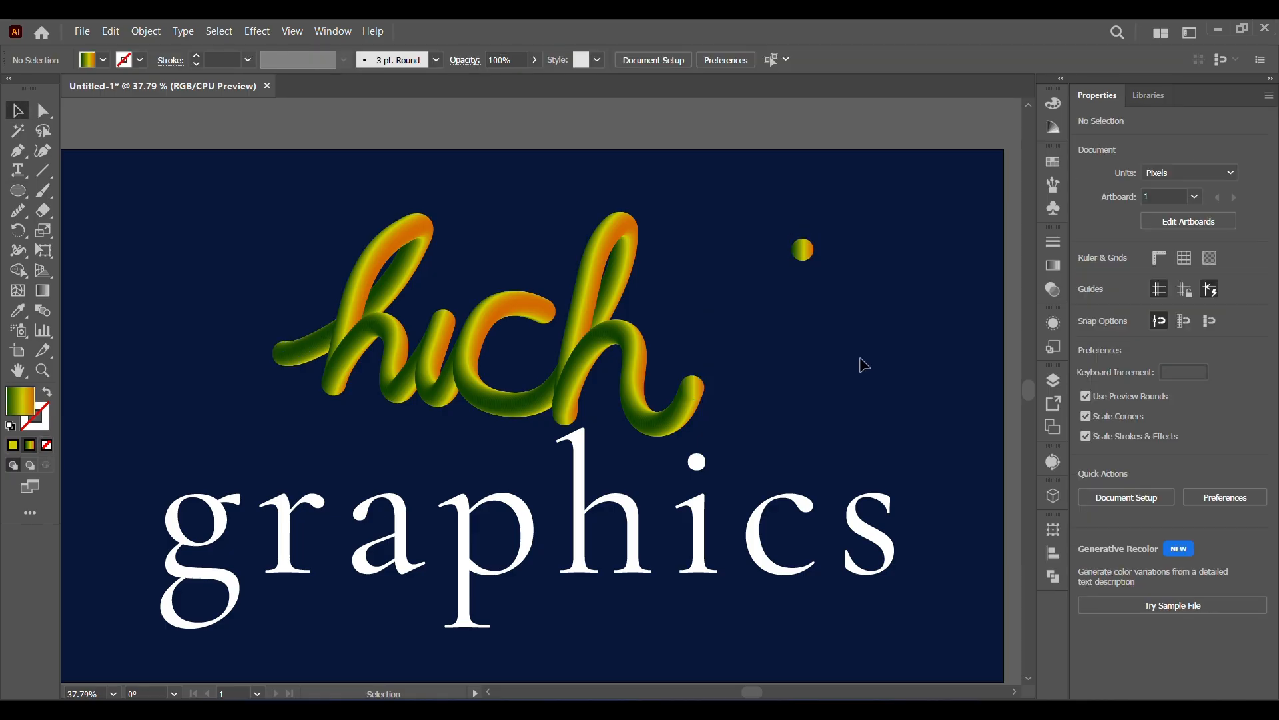
pyautogui.click(803, 249)
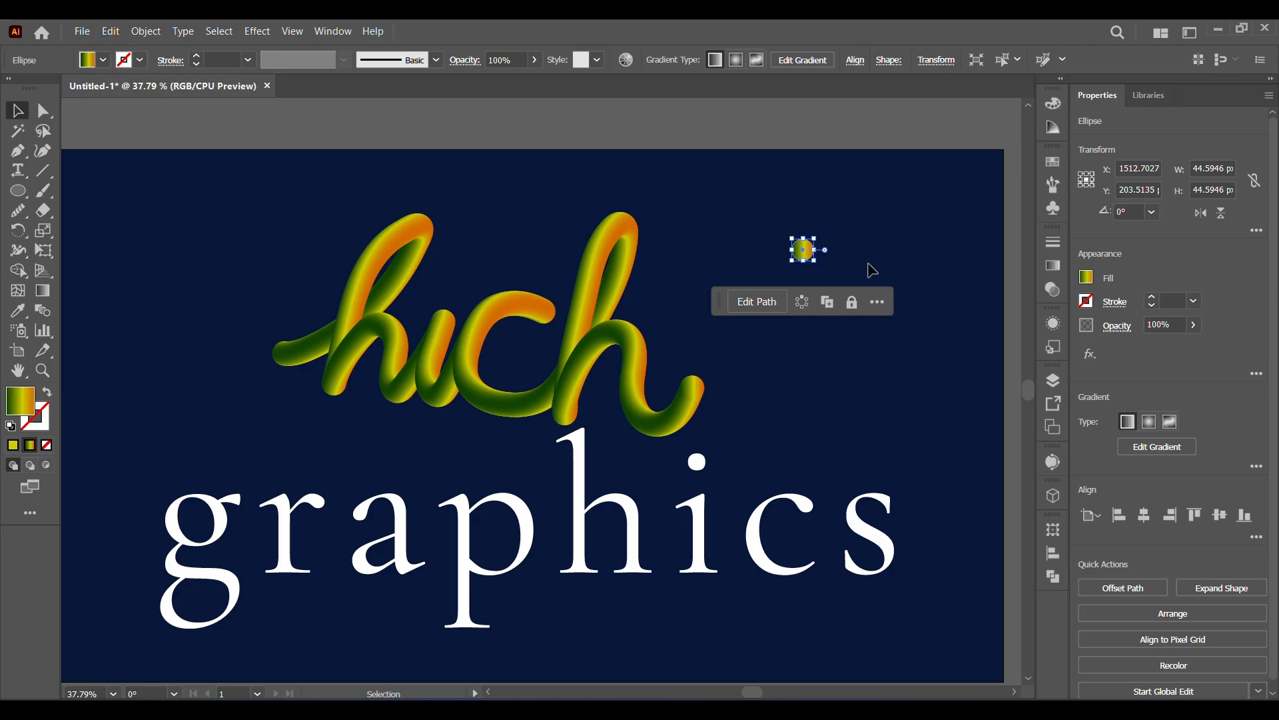
pyautogui.moveTo(819, 262); pyautogui.dragTo(821, 264)
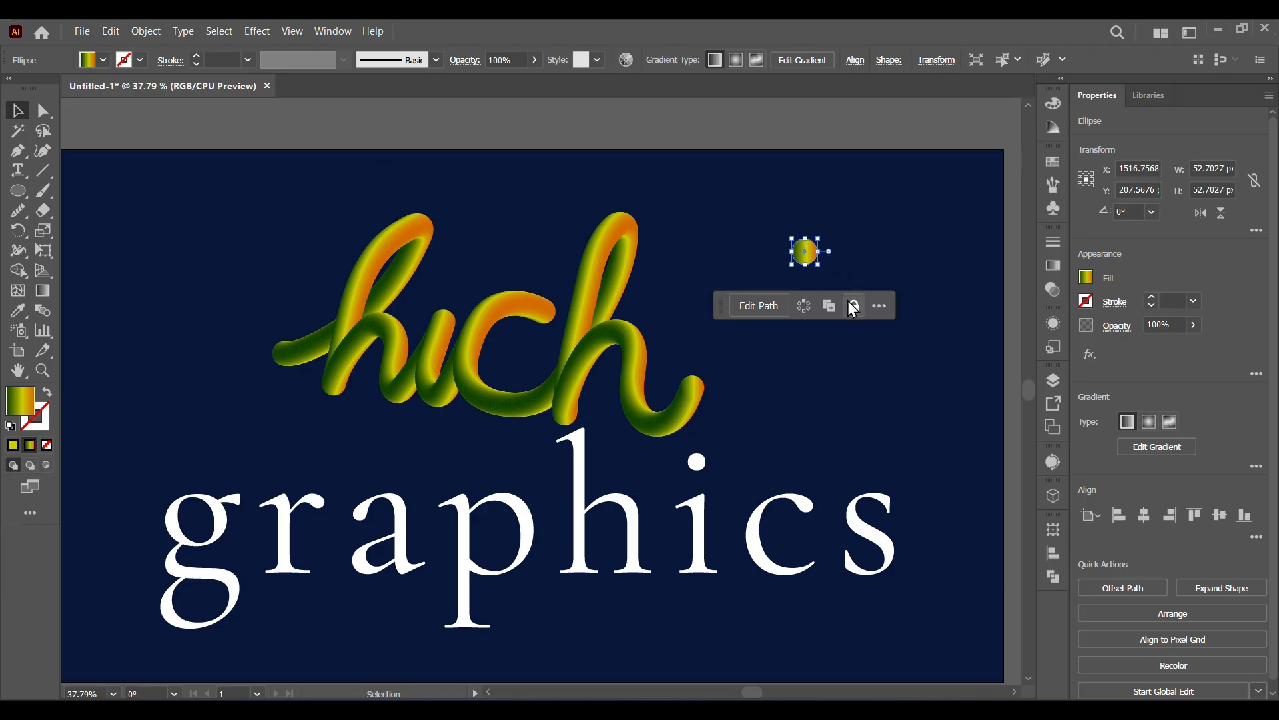
# Copy the circle, paste it in place, and shrink the copy about its center to slightly over half size.
pyautogui.click(106, 32)
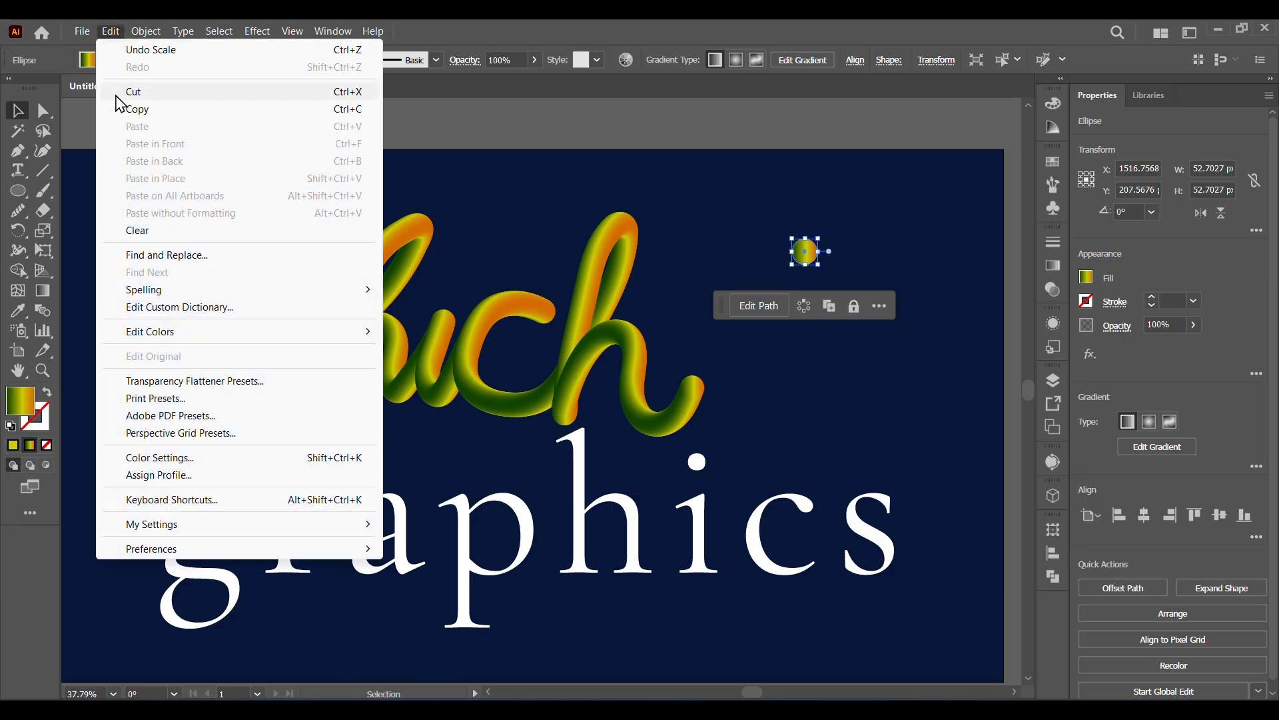
pyautogui.click(109, 31)
pyautogui.click(110, 32)
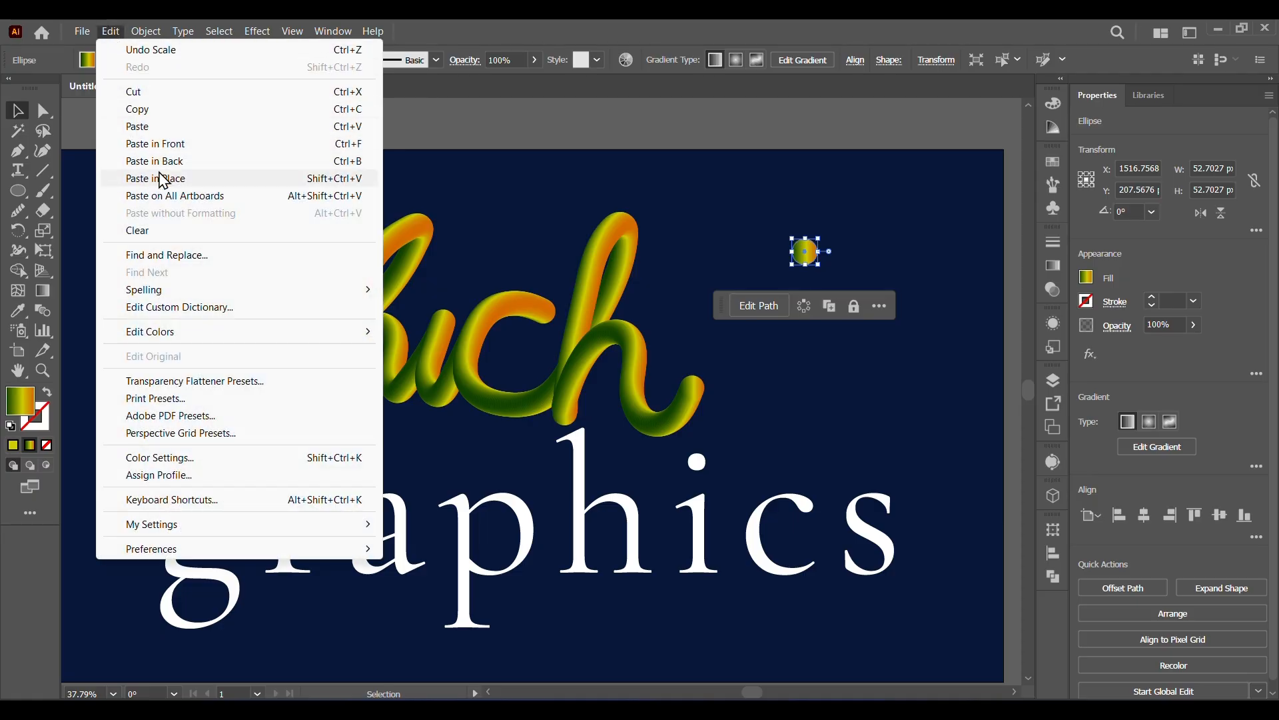
pyautogui.click(165, 179)
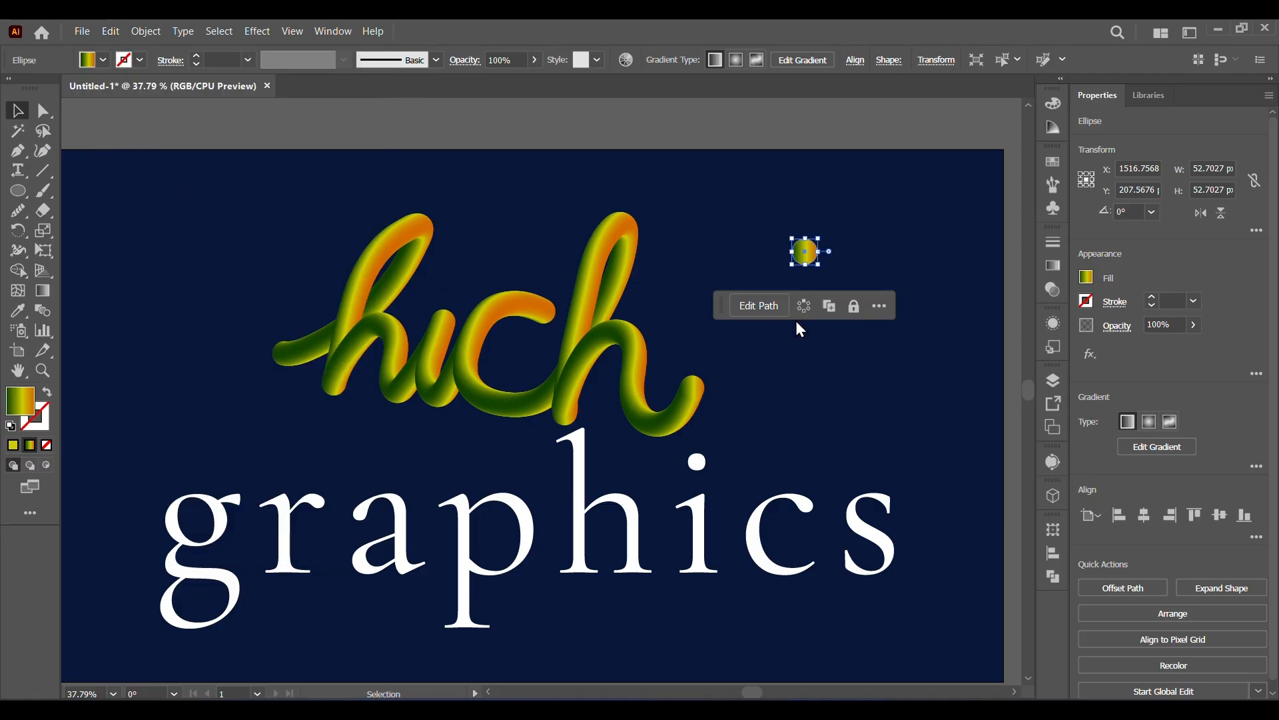
pyautogui.click(42, 371)
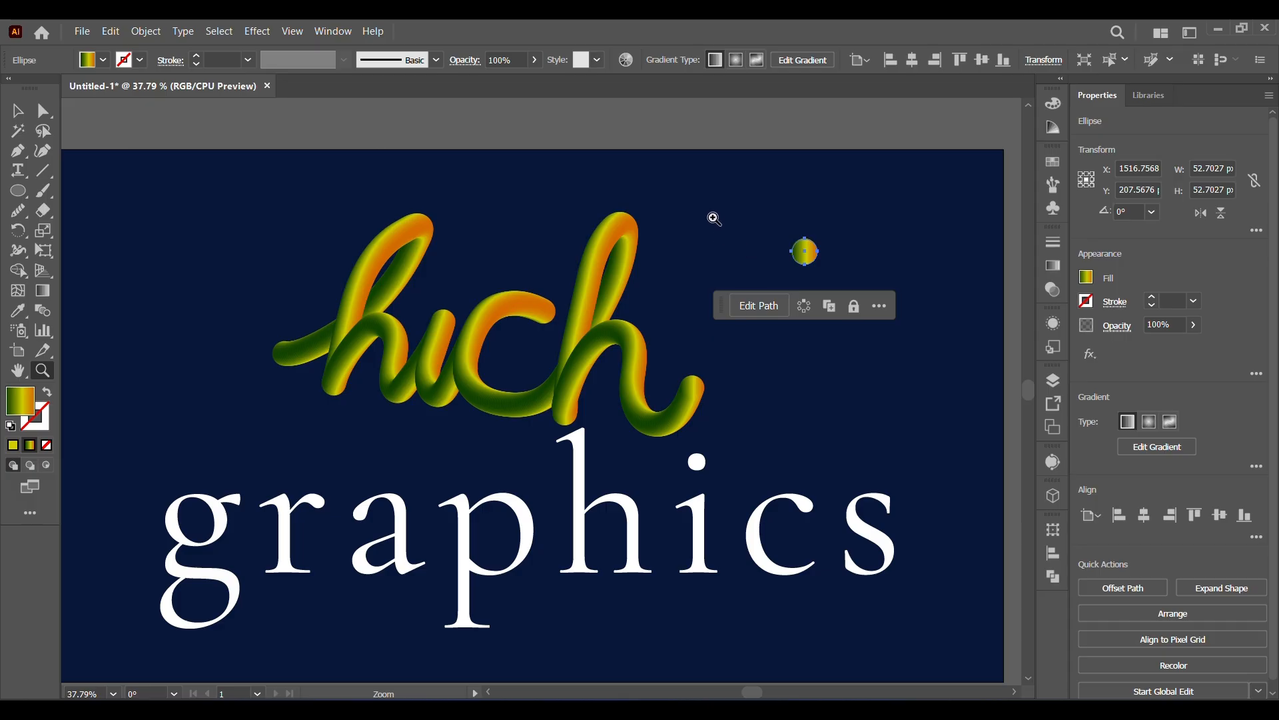
pyautogui.moveTo(714, 219); pyautogui.dragTo(901, 338)
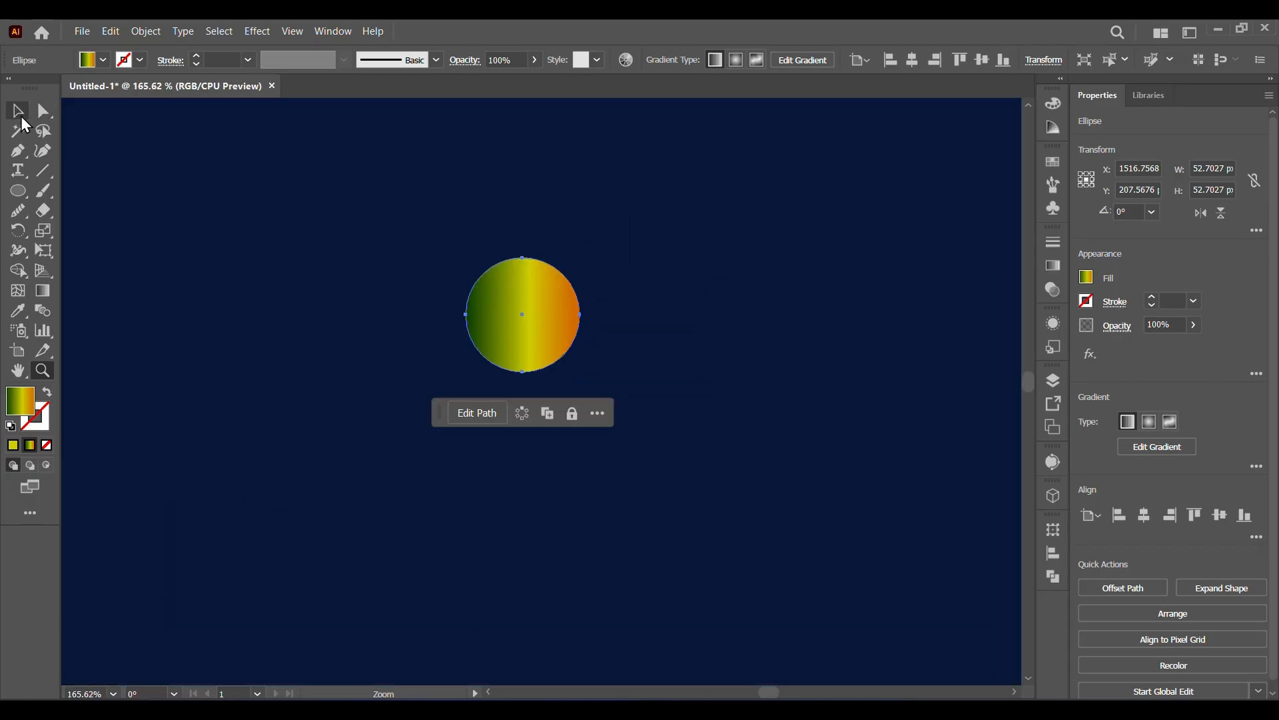
pyautogui.click(18, 111)
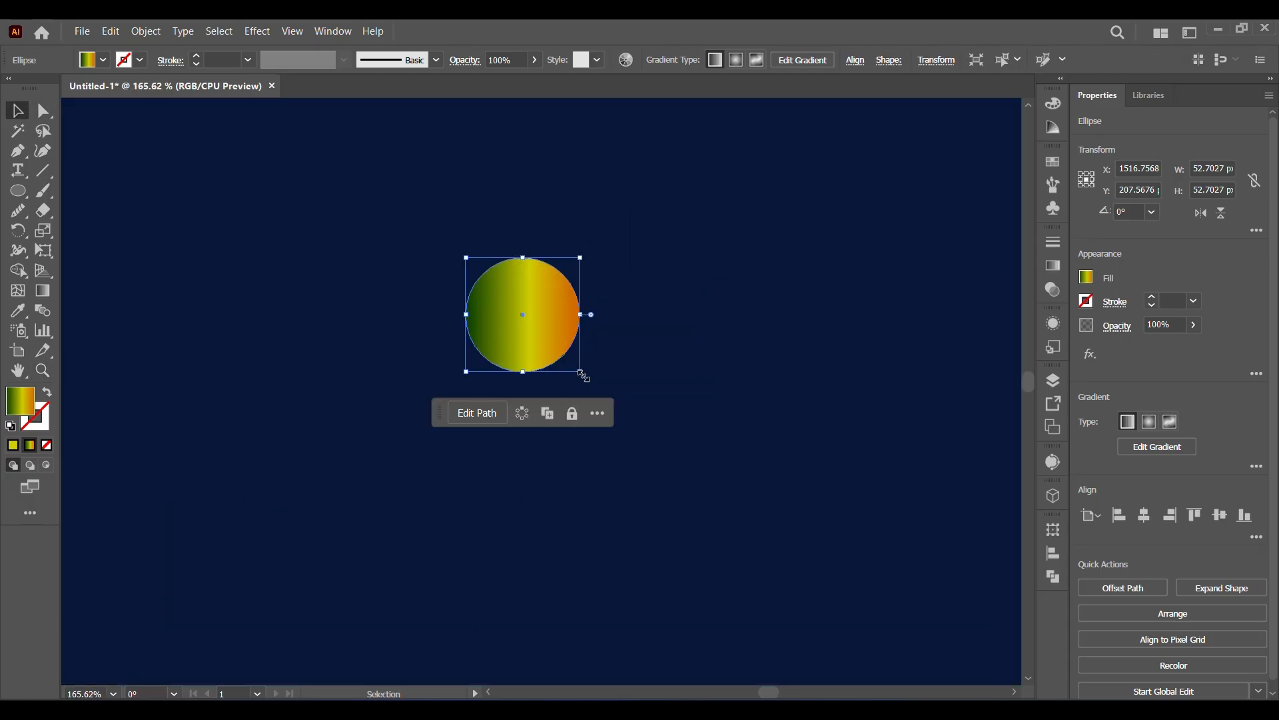
pyautogui.moveTo(583, 376); pyautogui.dragTo(519, 313)
# Make a blend between the two concentric gradient circles.
pyautogui.moveTo(400, 198); pyautogui.dragTo(615, 407)
pyautogui.click(146, 31)
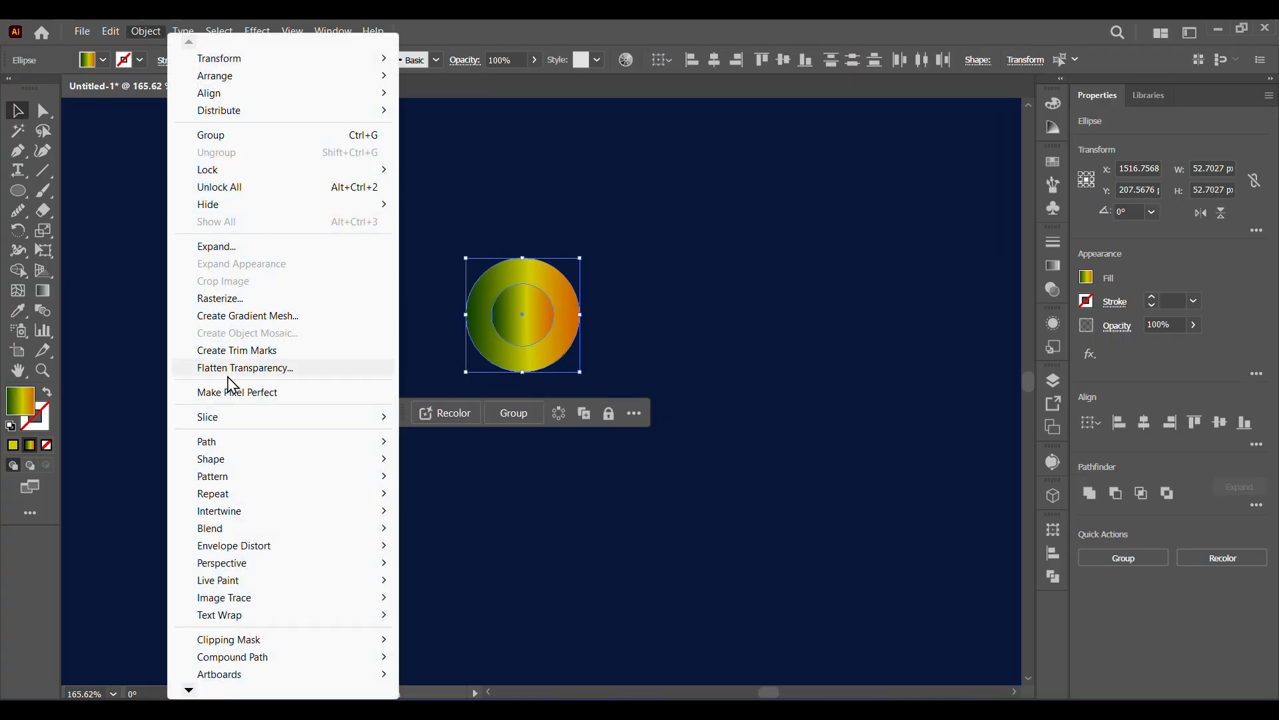
pyautogui.moveTo(264, 495)
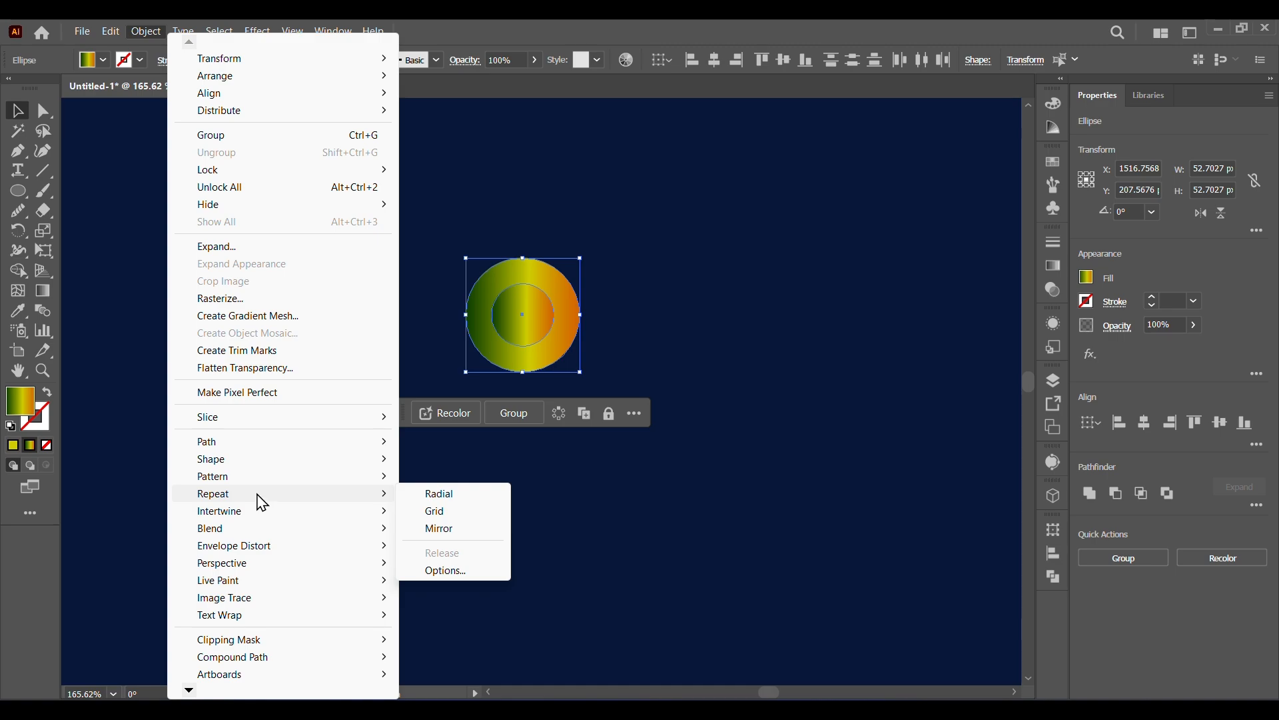
pyautogui.moveTo(374, 529)
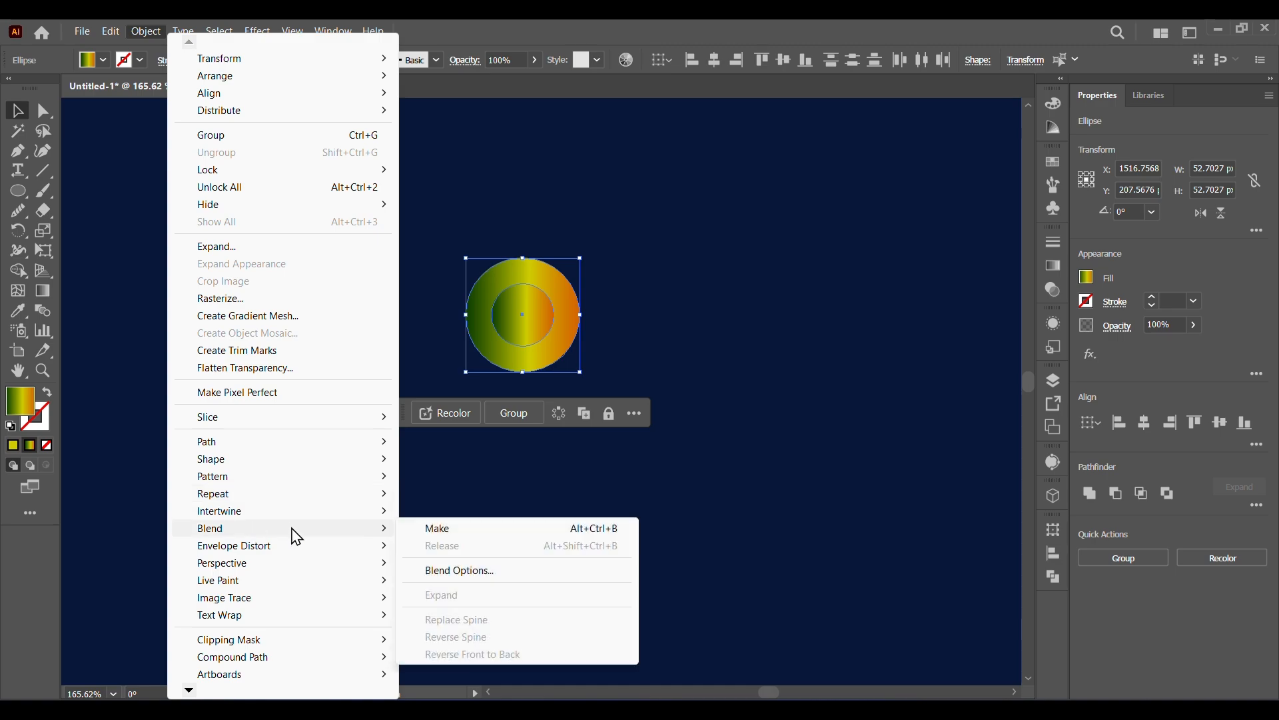
pyautogui.click(422, 530)
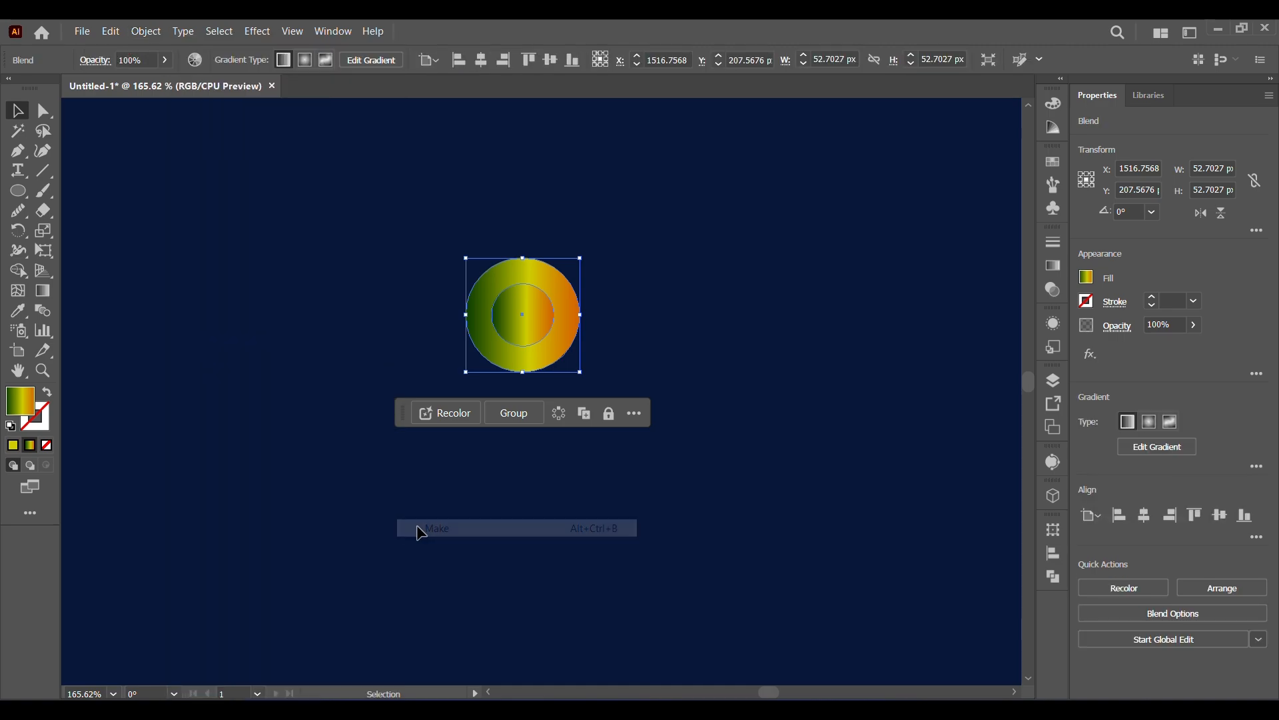
# Set the circle blend's spacing to Specified Steps with 89 steps.
pyautogui.doubleClick(43, 312)
pyautogui.click(858, 278)
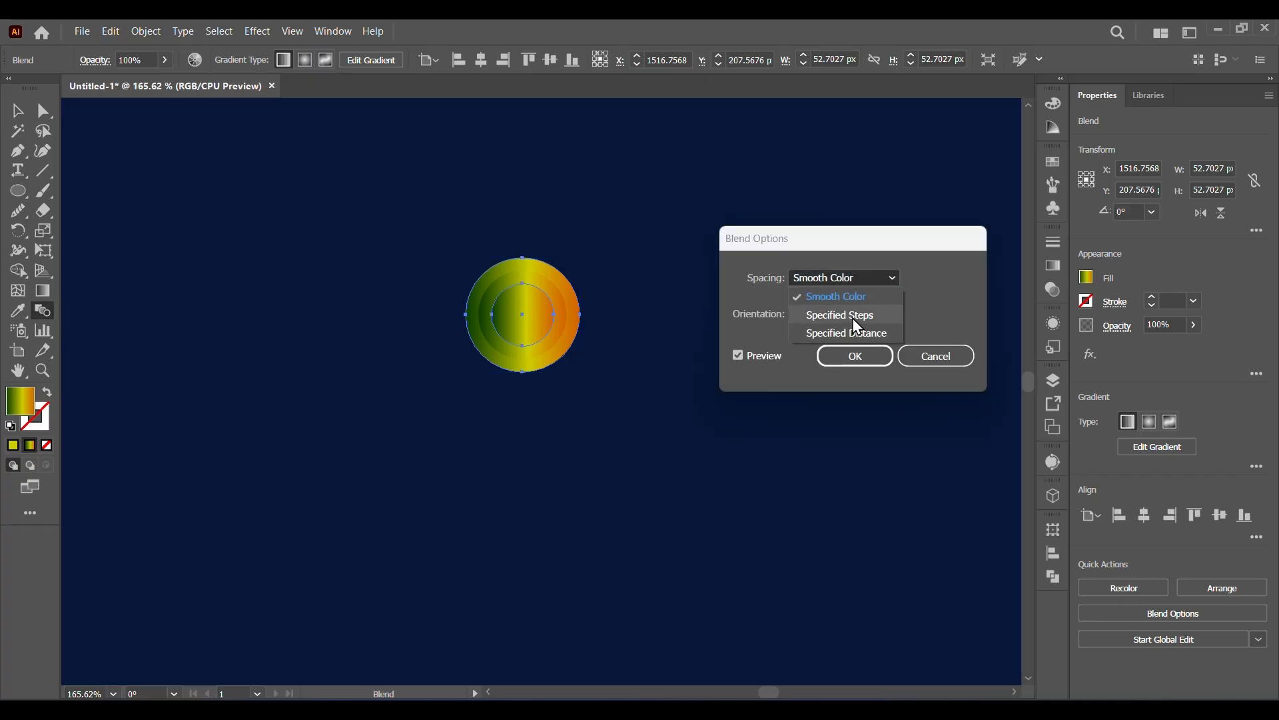
pyautogui.click(854, 316)
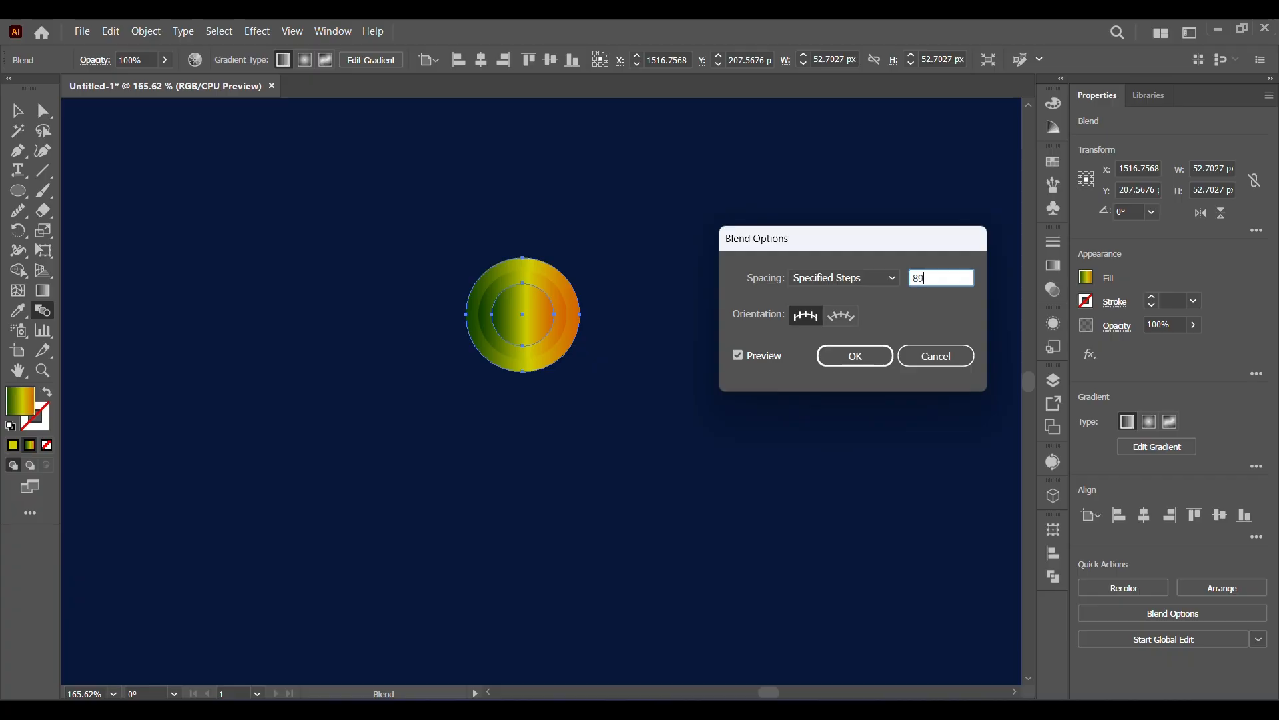
pyautogui.click(867, 361)
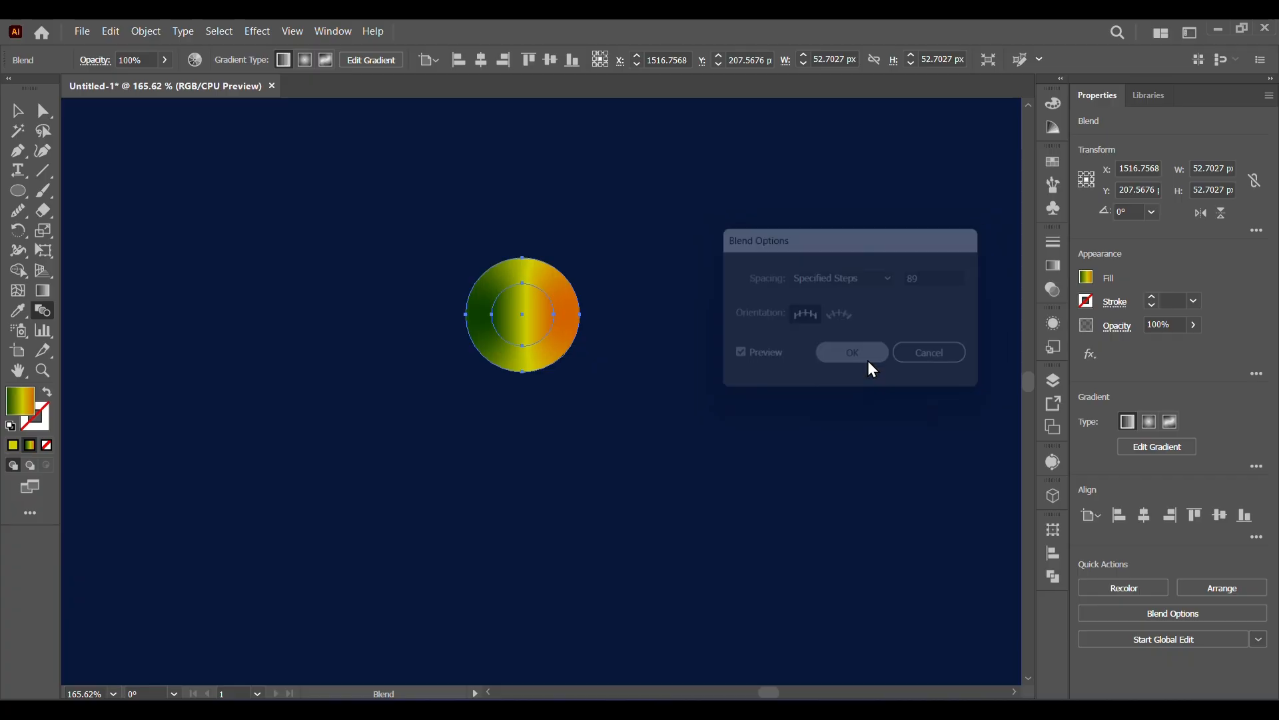
# Reshape the outer and inner circles of the blend into an uneven rounded blob with a dented upper edge.
pyautogui.click(43, 111)
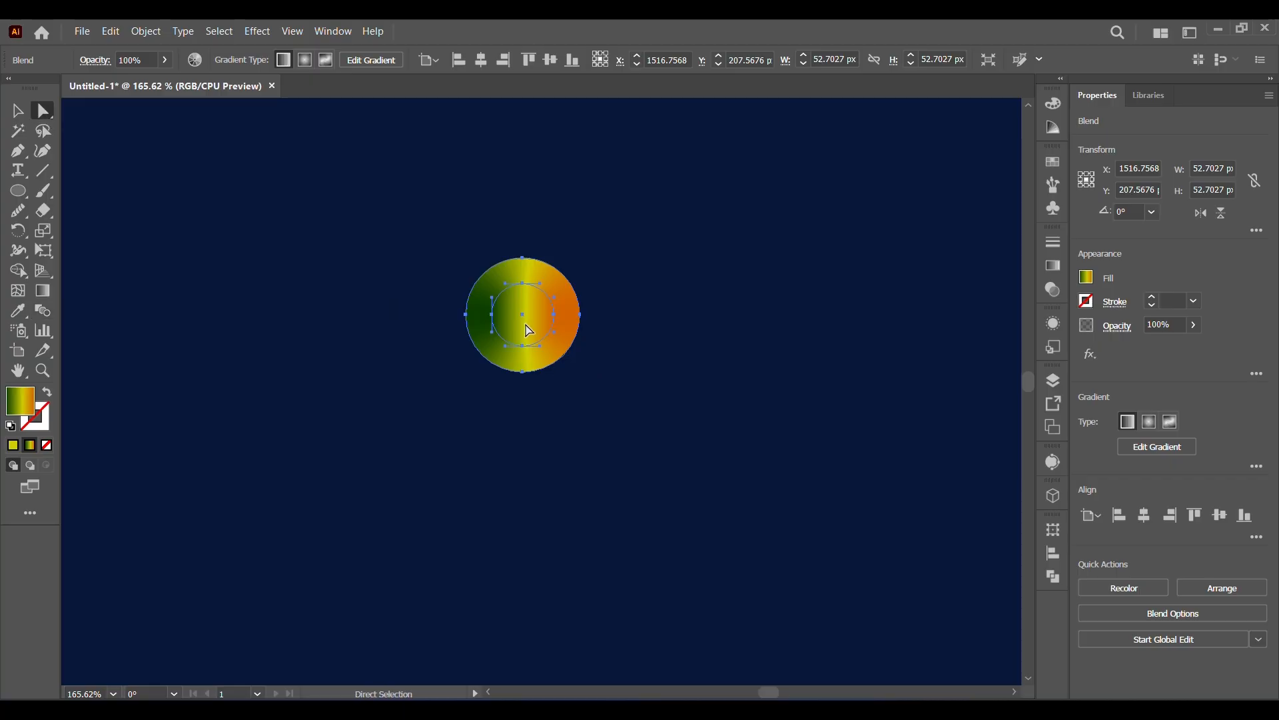
pyautogui.moveTo(522, 283)
pyautogui.mouseDown()
pyautogui.moveTo(525, 305)
pyautogui.moveTo(532, 267)
pyautogui.moveTo(526, 287)
pyautogui.mouseUp()
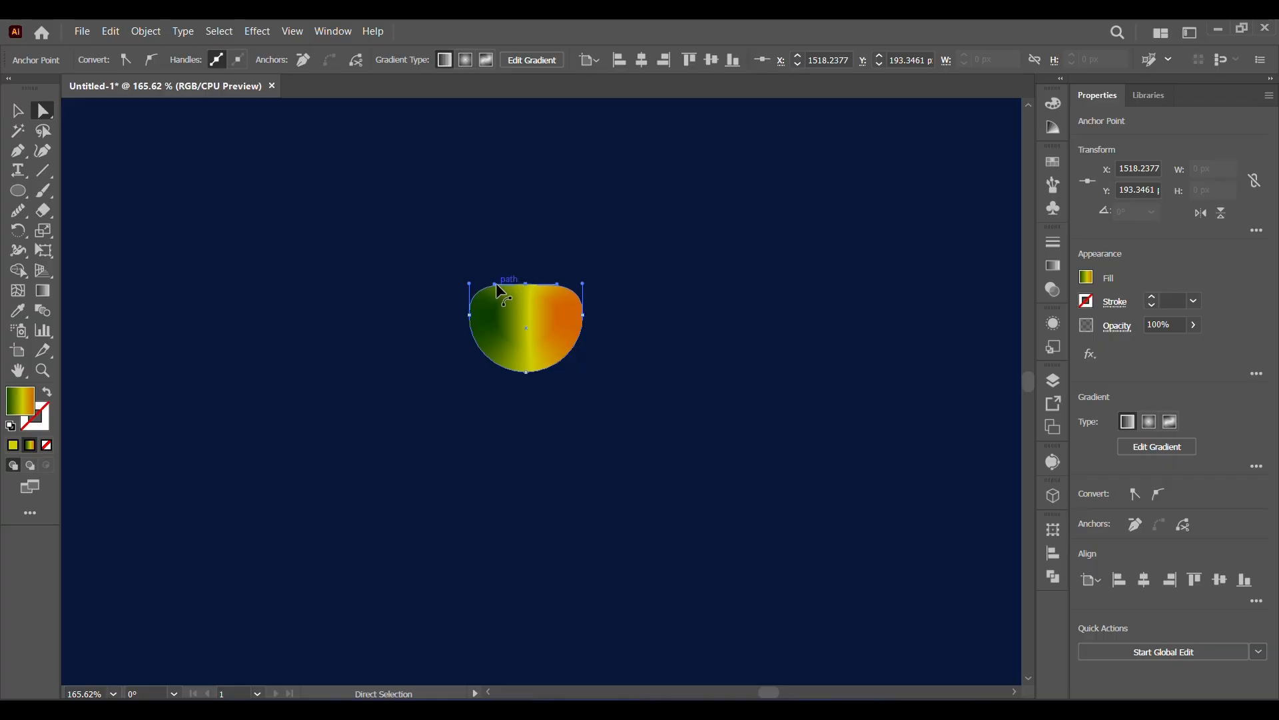
pyautogui.moveTo(495, 282); pyautogui.dragTo(526, 288)
pyautogui.click(528, 325)
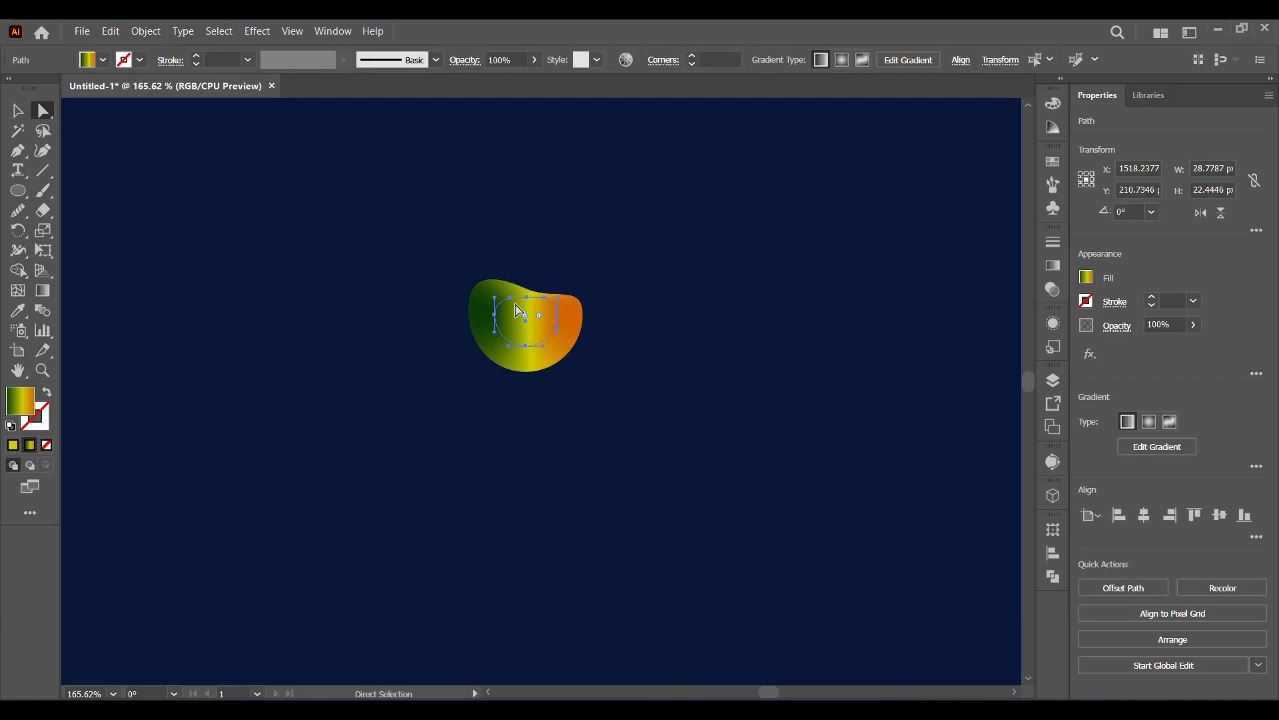
pyautogui.moveTo(512, 298); pyautogui.dragTo(518, 338)
pyautogui.click(660, 367)
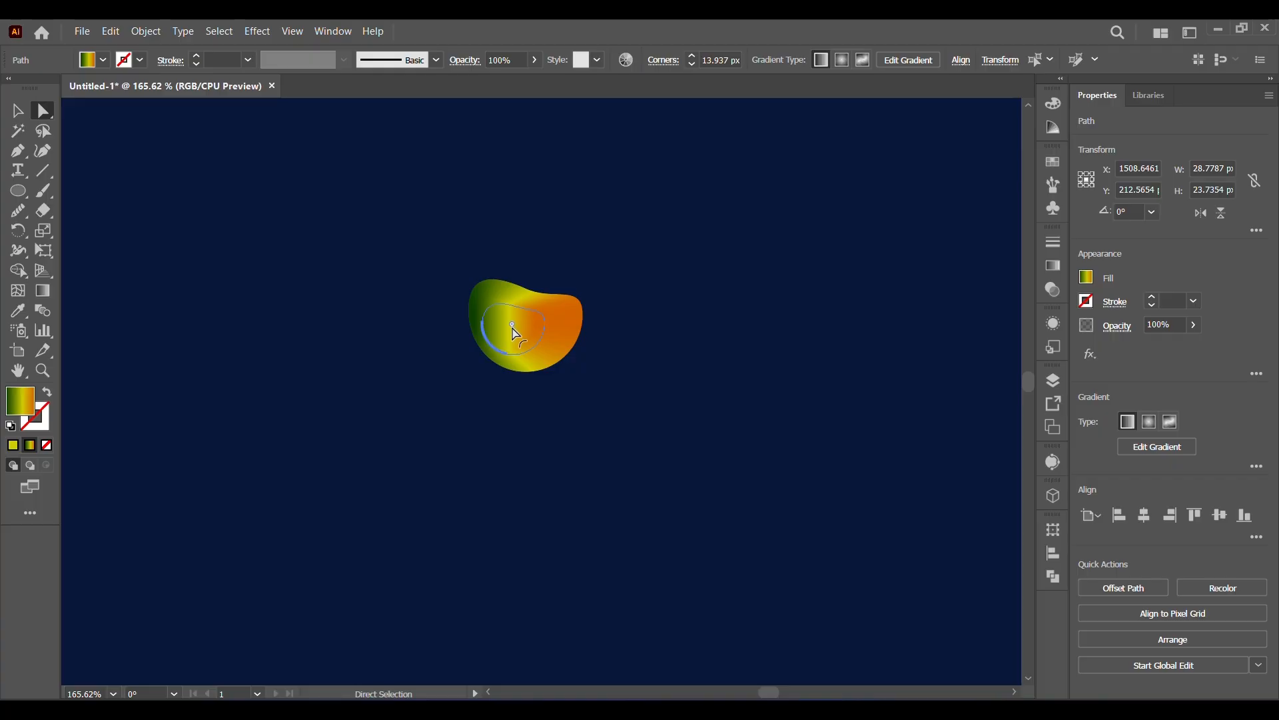
pyautogui.click(590, 453)
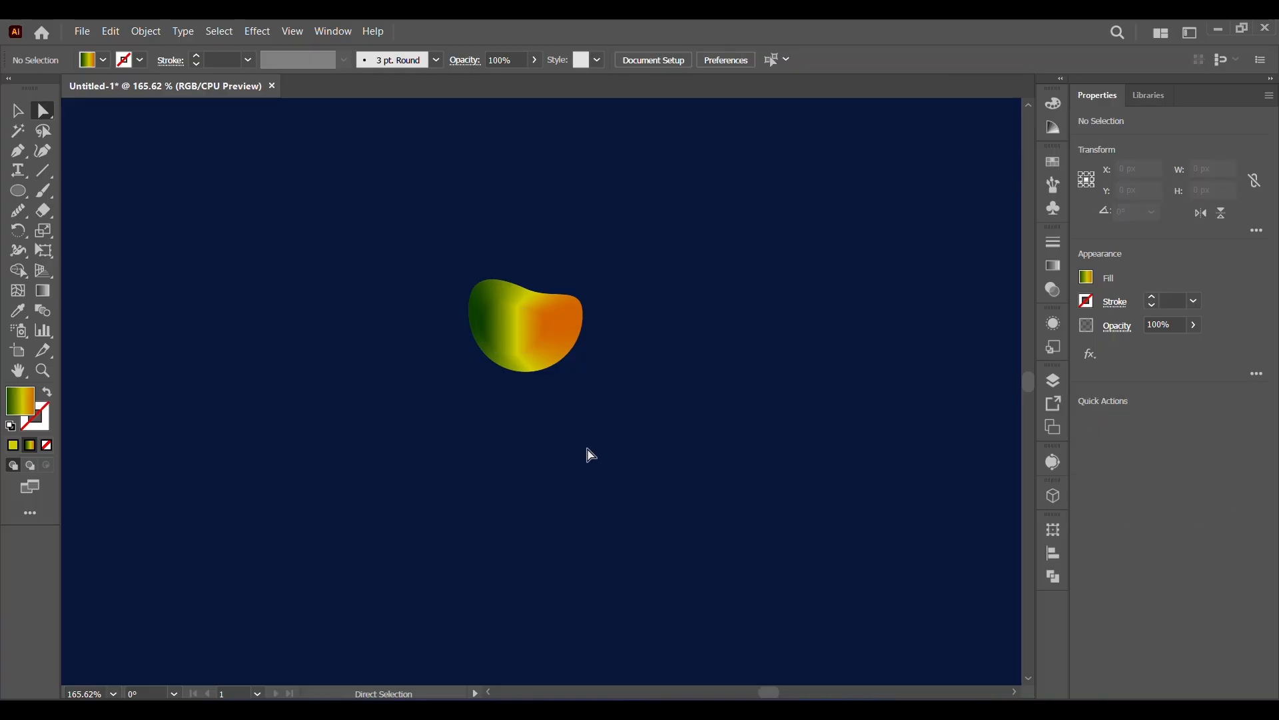
# Move the blended blob above the cursive i as its dot.
pyautogui.click(114, 693)
pyautogui.click(127, 681)
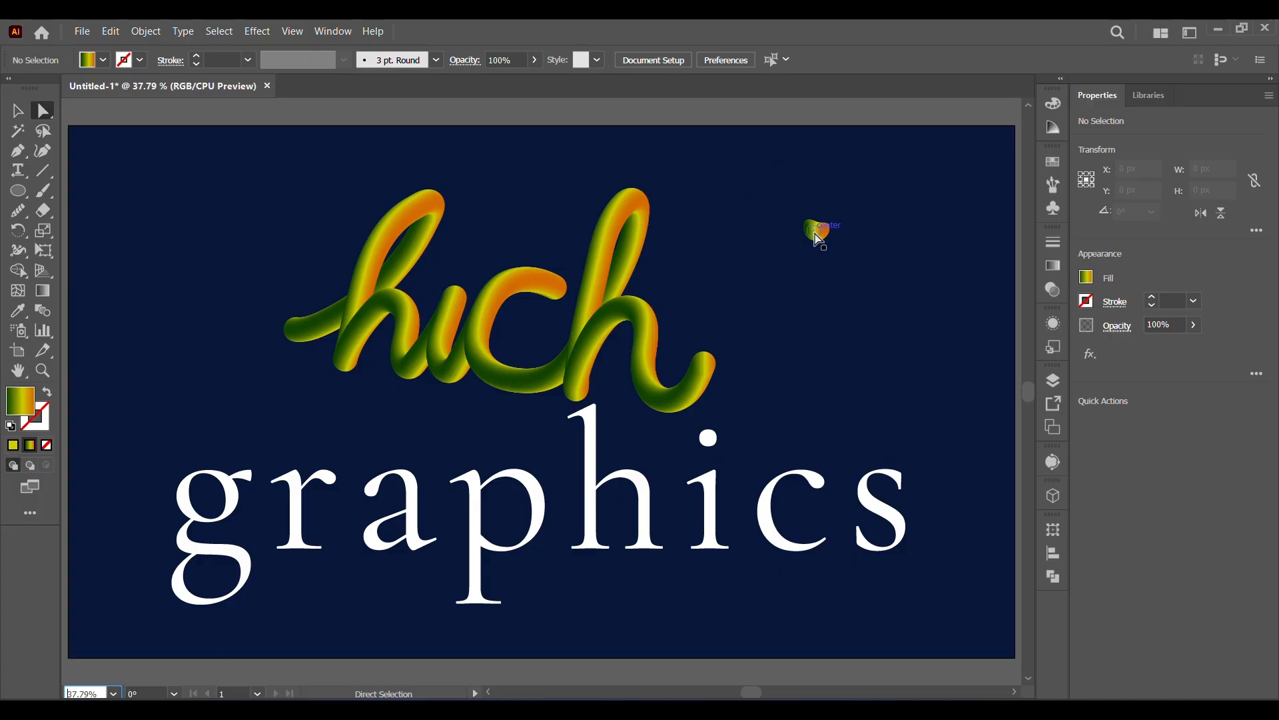
pyautogui.press('v')
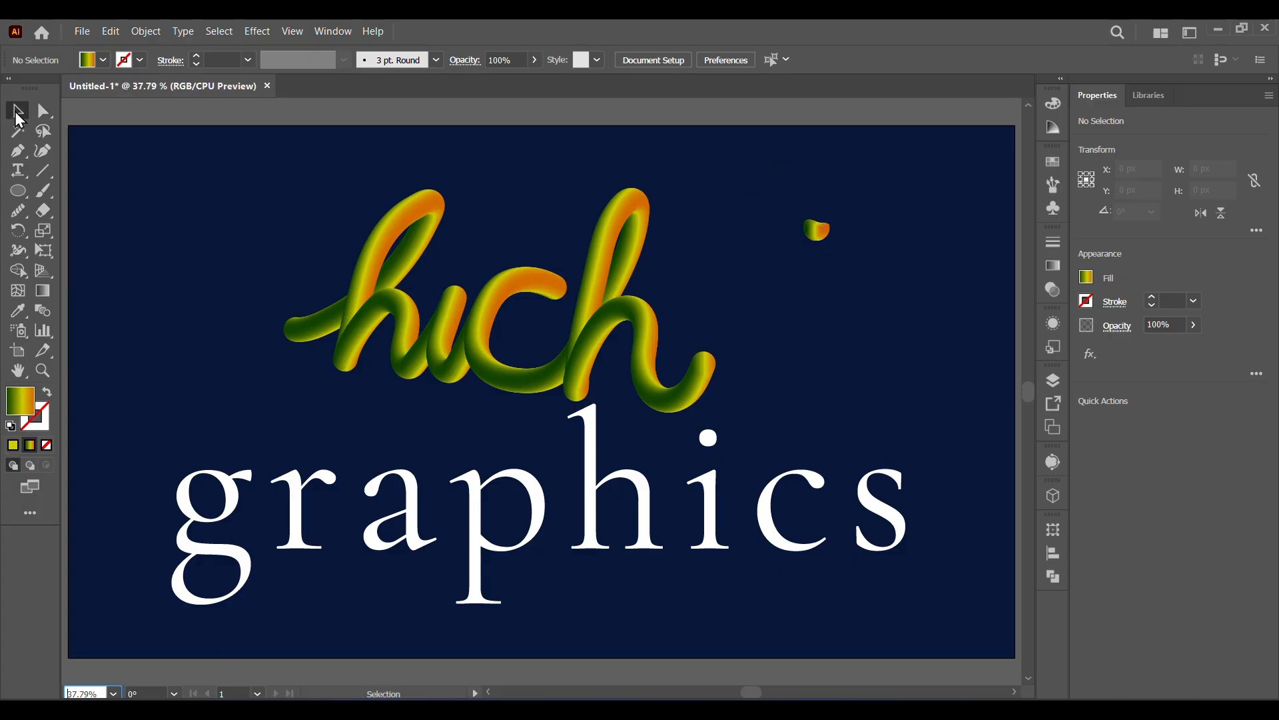
pyautogui.moveTo(819, 234); pyautogui.dragTo(467, 271)
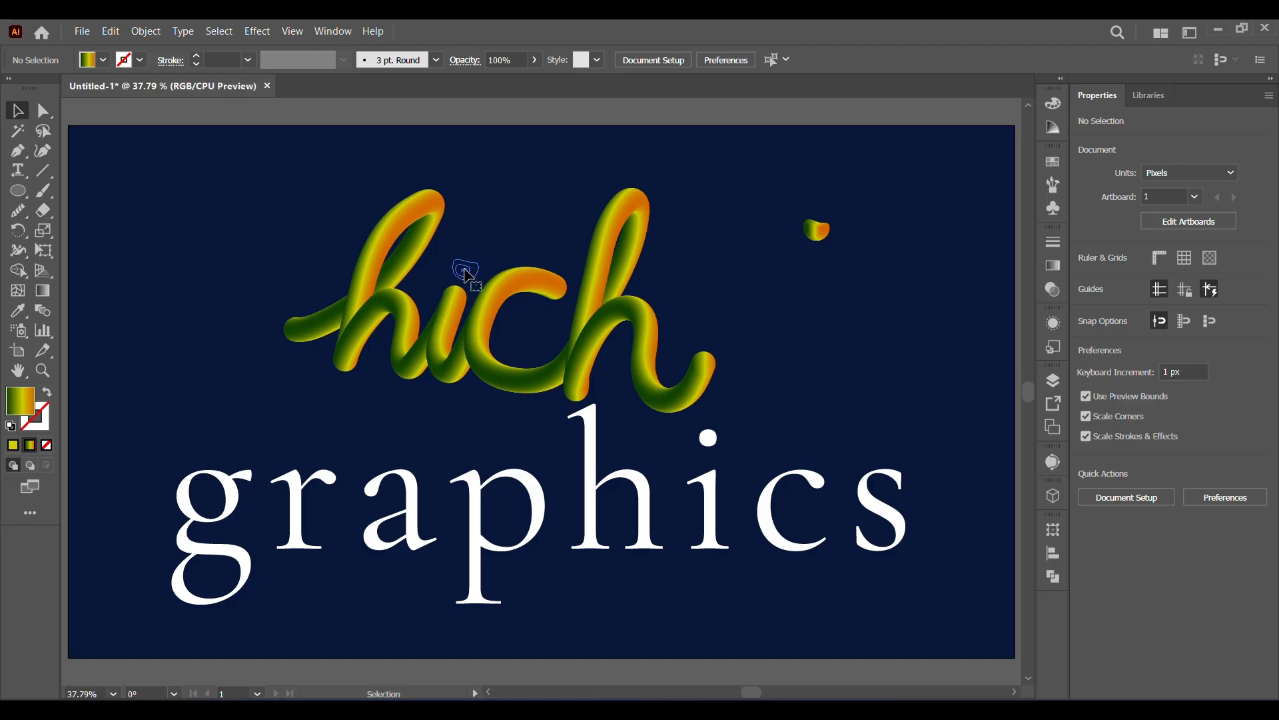
pyautogui.click(853, 330)
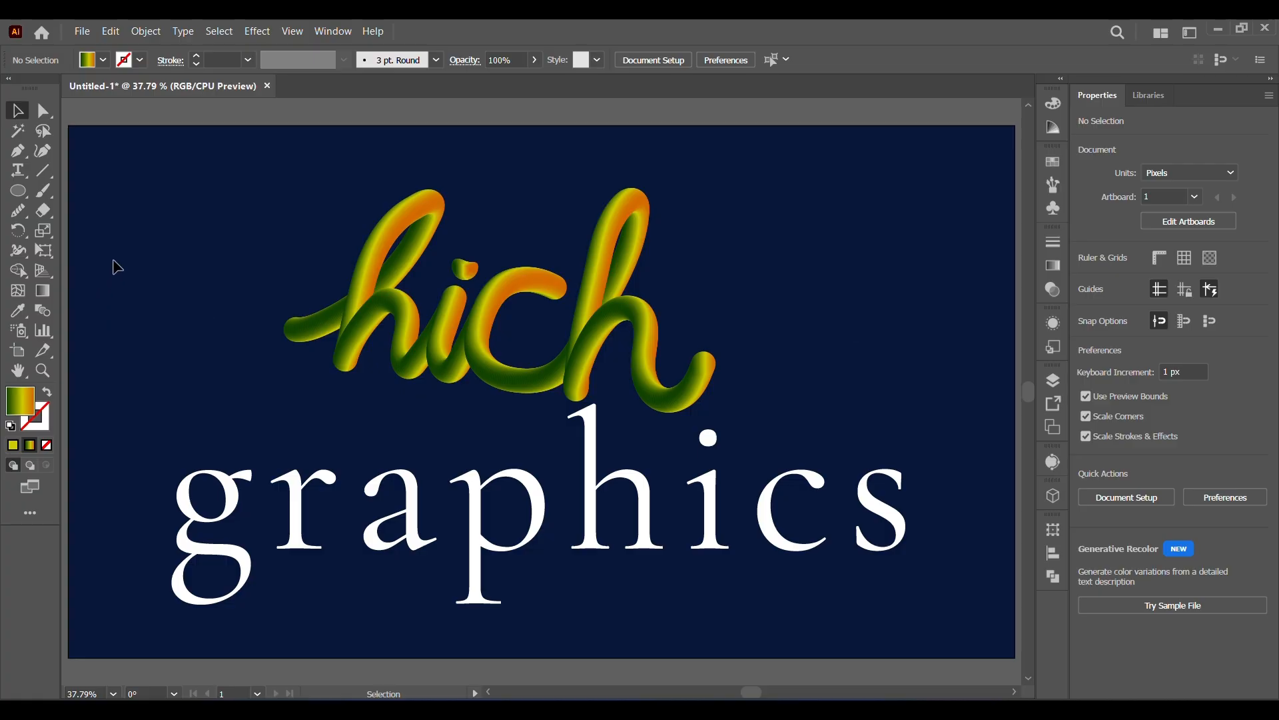
# Group the cursive "hich" lettering with its i-dot.
pyautogui.moveTo(250, 195); pyautogui.dragTo(600, 340)
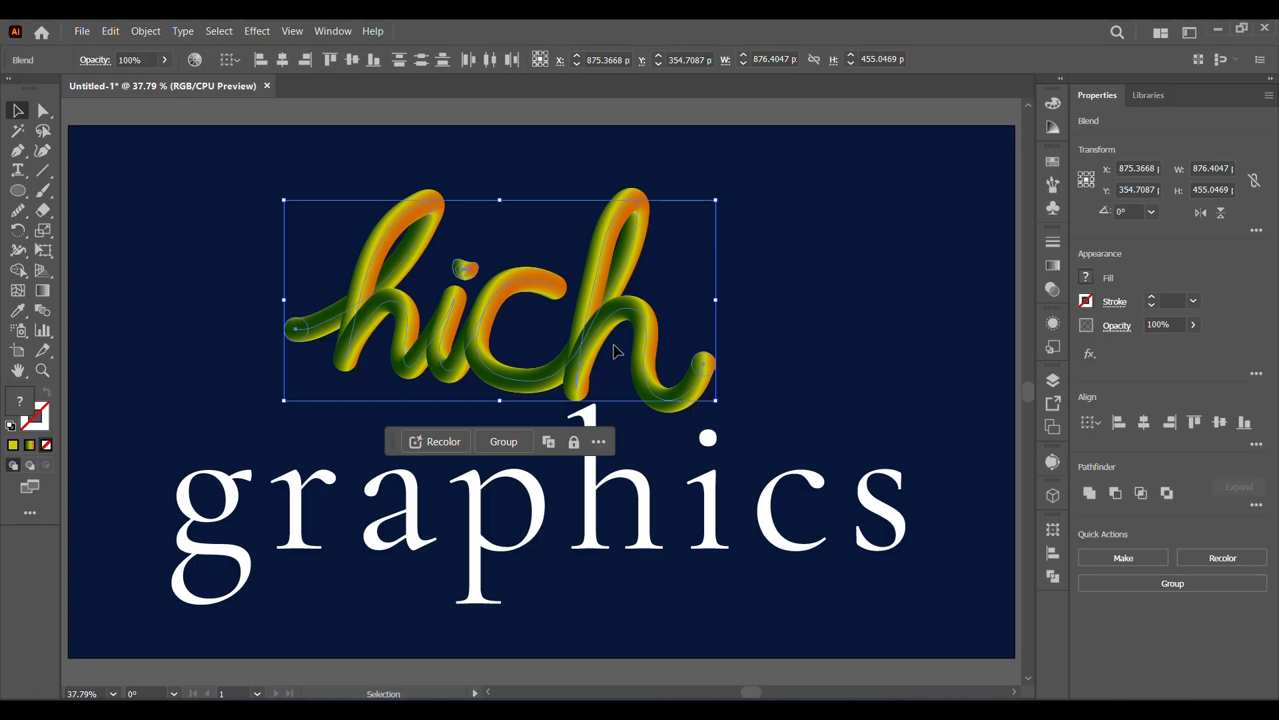
pyautogui.rightClick(597, 338)
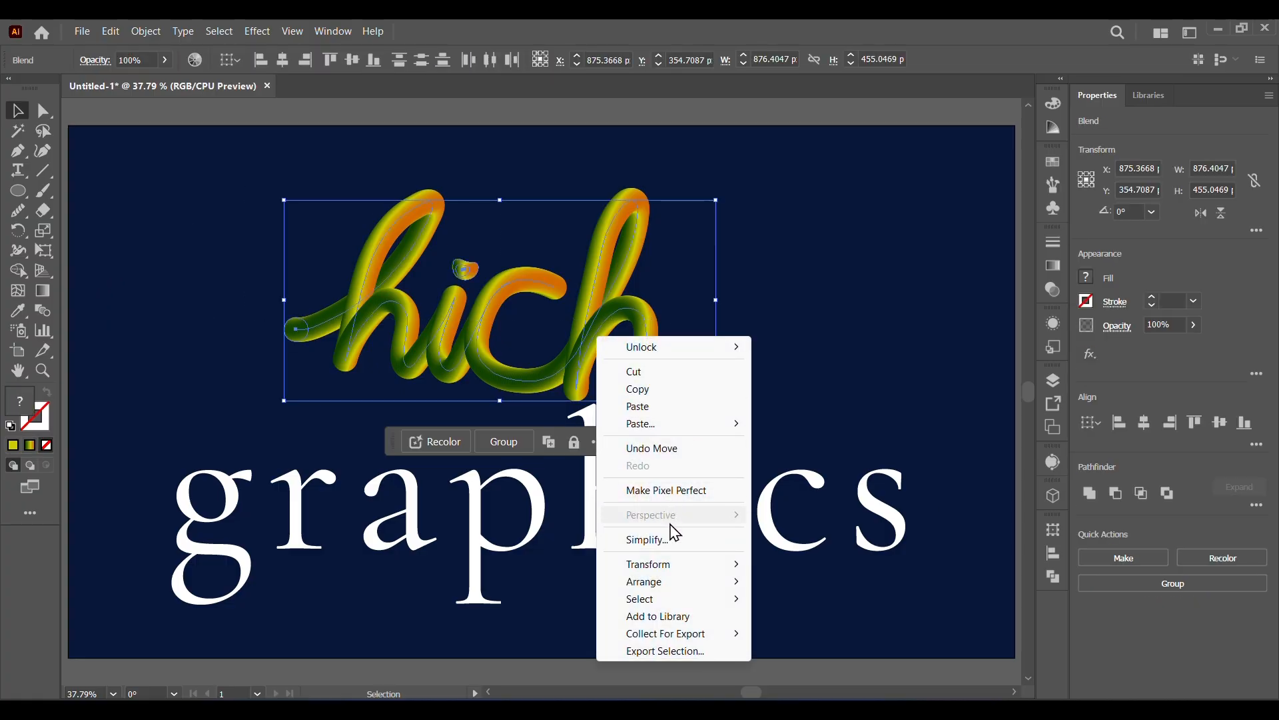
pyautogui.click(141, 32)
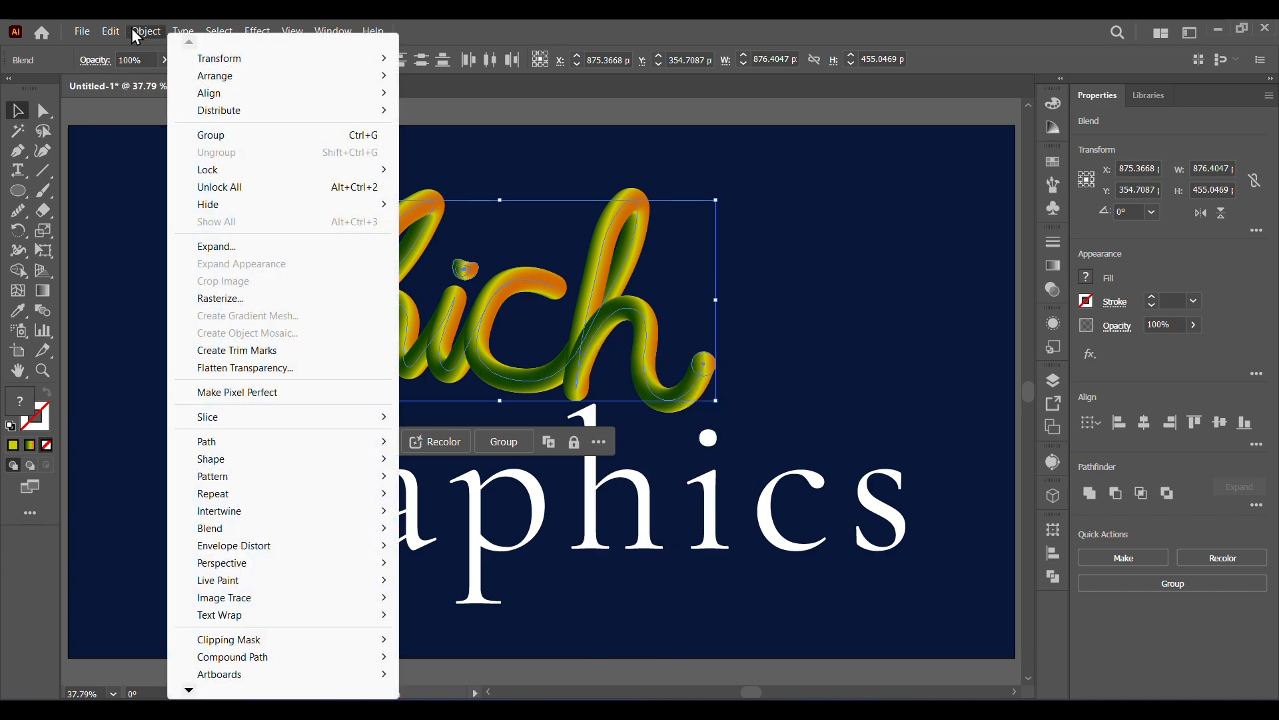
pyautogui.moveTo(222, 178)
pyautogui.click(220, 135)
# Move the "hich" group down over "graphics", and raise both together to the middle of the artboard.
pyautogui.moveTo(583, 369); pyautogui.dragTo(593, 581)
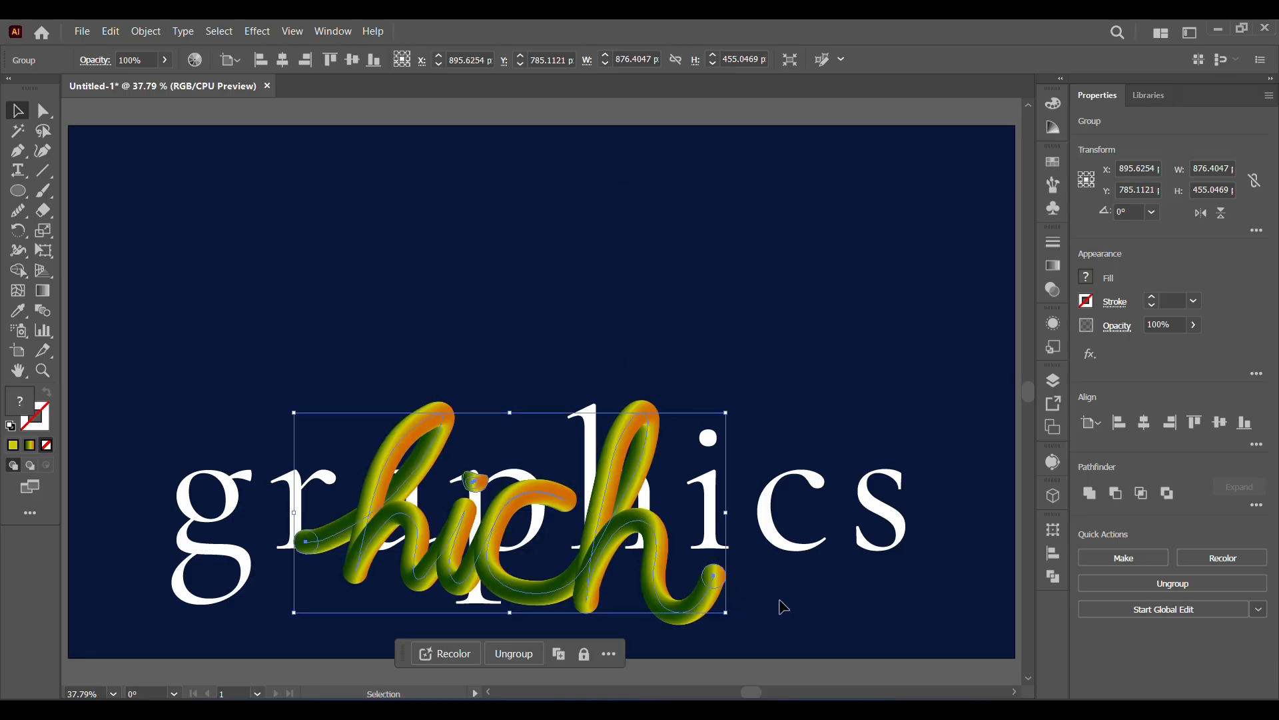
pyautogui.moveTo(80, 372); pyautogui.dragTo(986, 571)
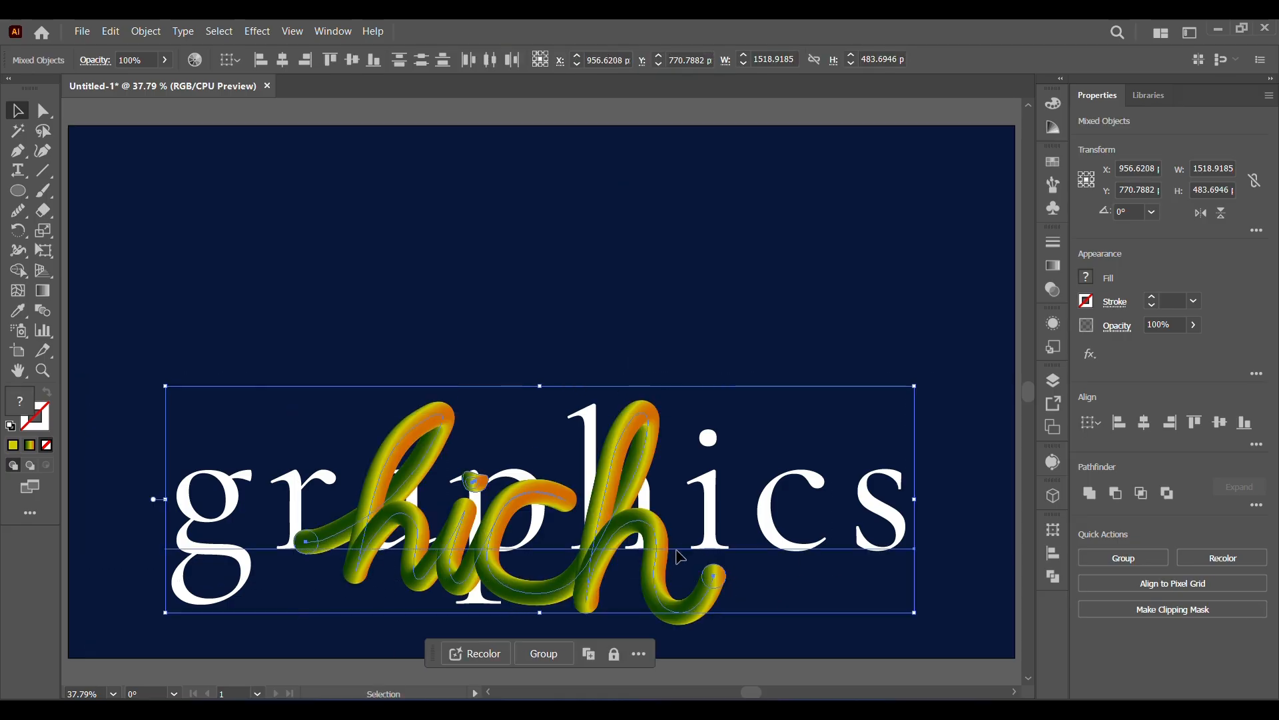
pyautogui.moveTo(663, 559); pyautogui.dragTo(673, 434)
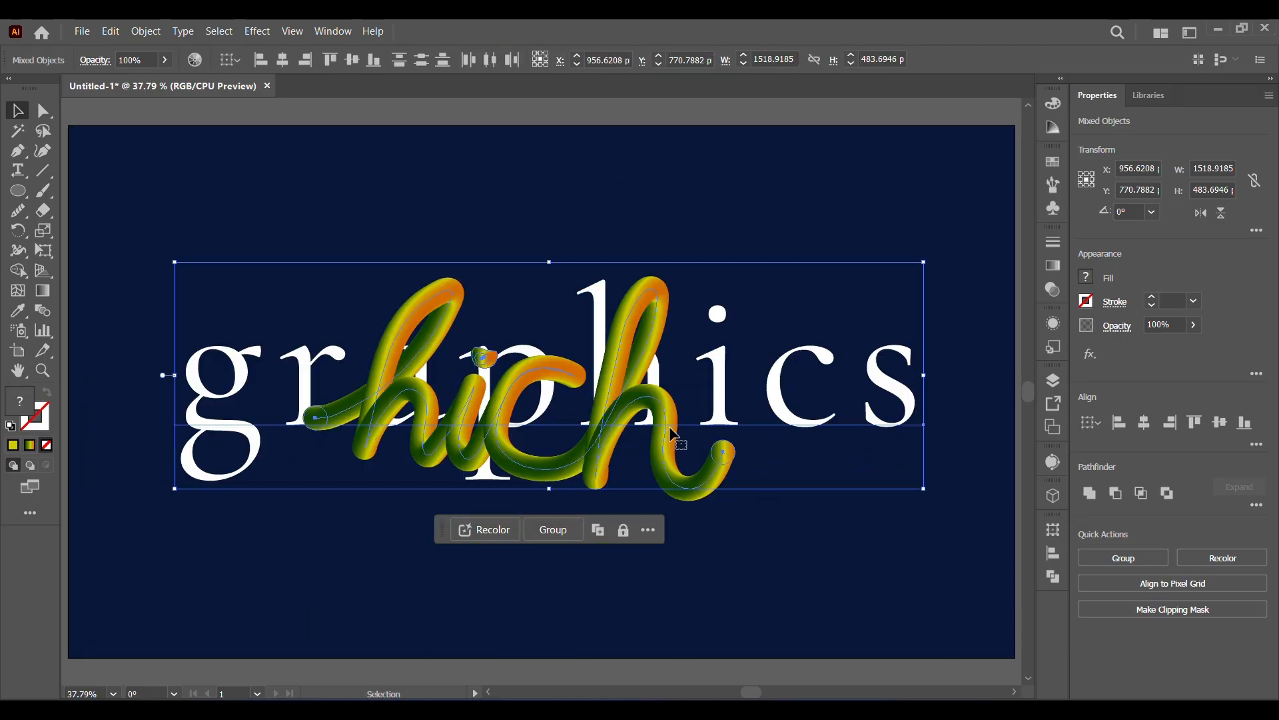
pyautogui.click(746, 605)
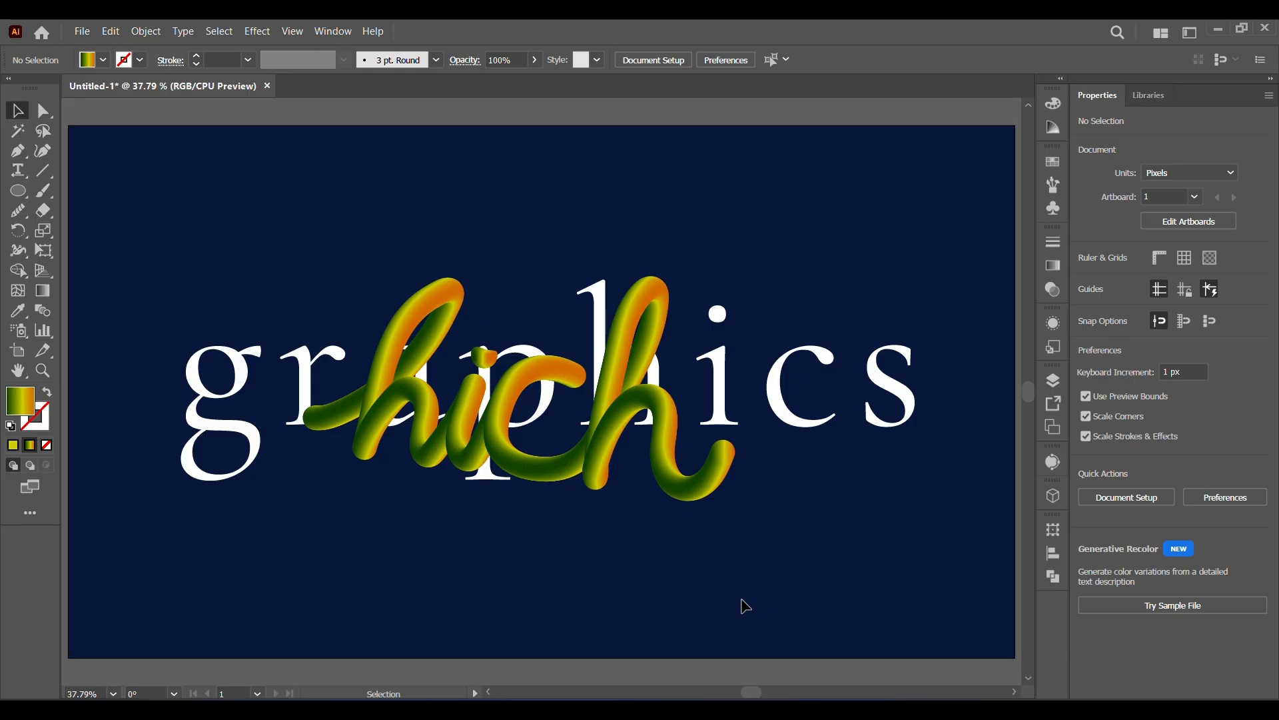
# Enlarge the "hich" group to about 986 px wide and reposition it centrally over "graphics", slightly higher.
pyautogui.click(608, 471)
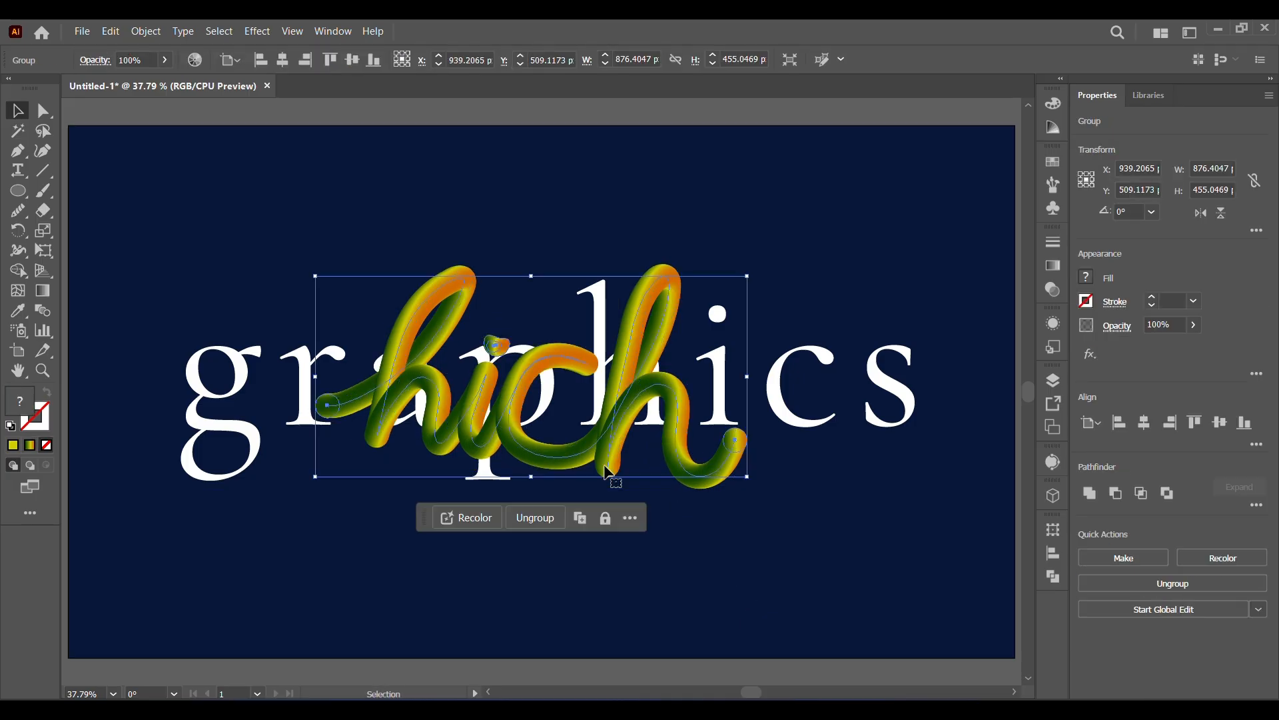
pyautogui.moveTo(607, 457); pyautogui.dragTo(584, 461)
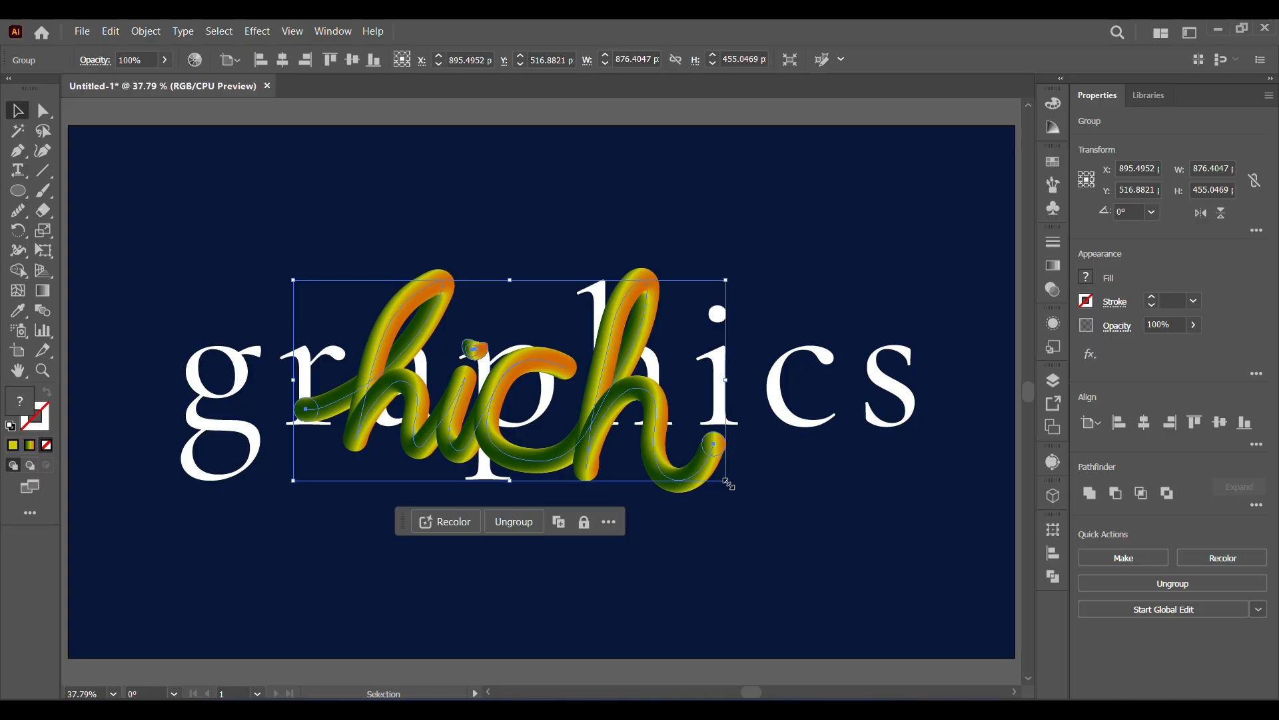
pyautogui.moveTo(728, 481); pyautogui.dragTo(791, 511)
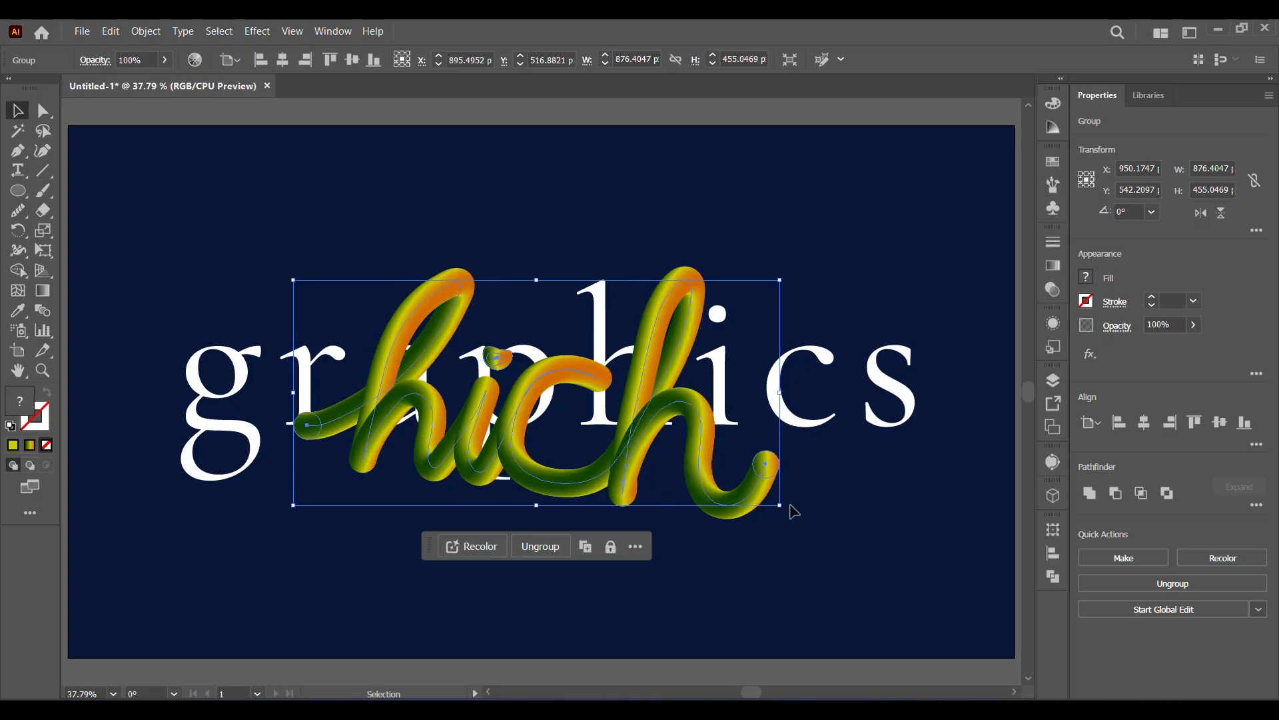
pyautogui.moveTo(647, 475); pyautogui.dragTo(630, 445)
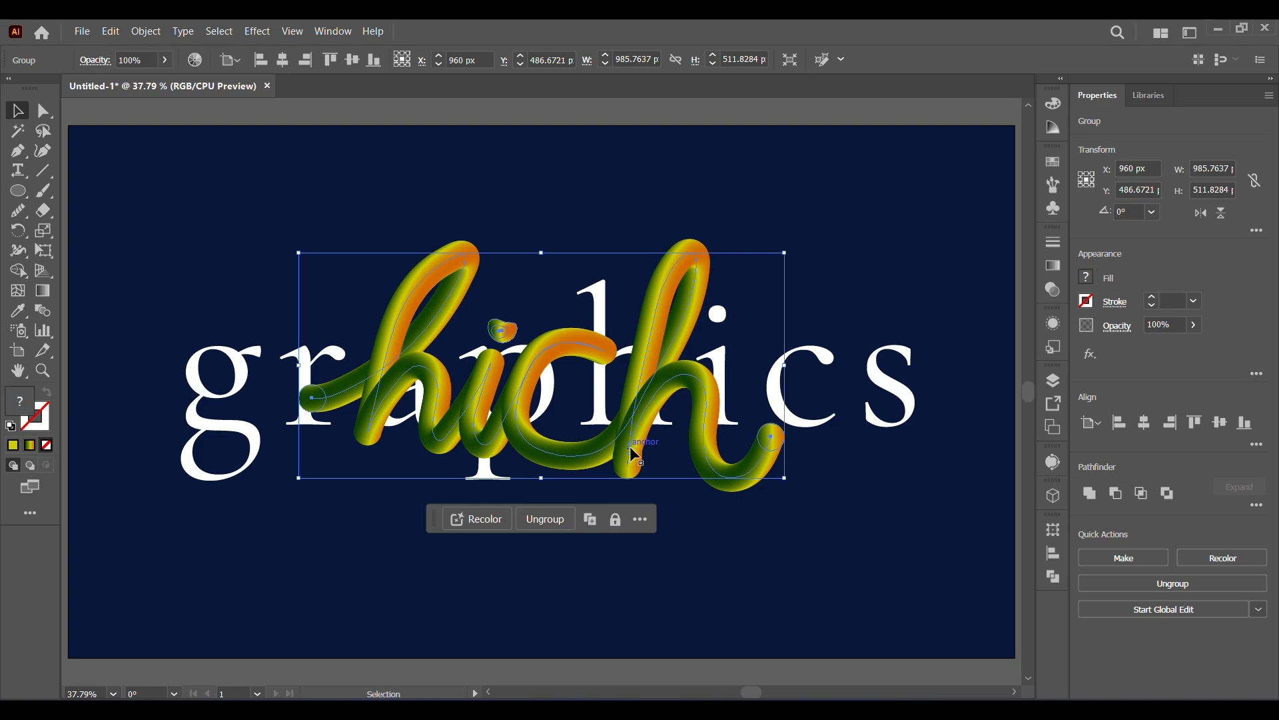
pyautogui.moveTo(635, 455)
pyautogui.mouseDown()
pyautogui.moveTo(647, 445)
pyautogui.moveTo(635, 435)
pyautogui.mouseUp()
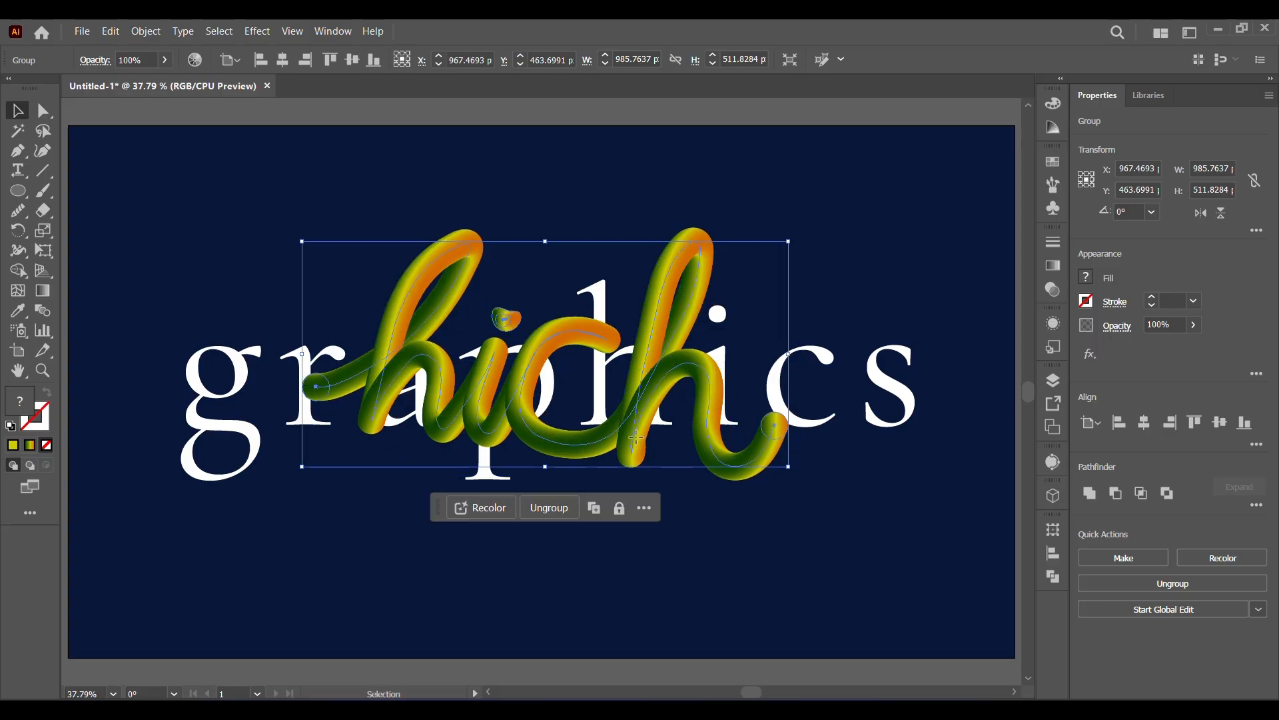
pyautogui.moveTo(636, 435); pyautogui.dragTo(633, 440)
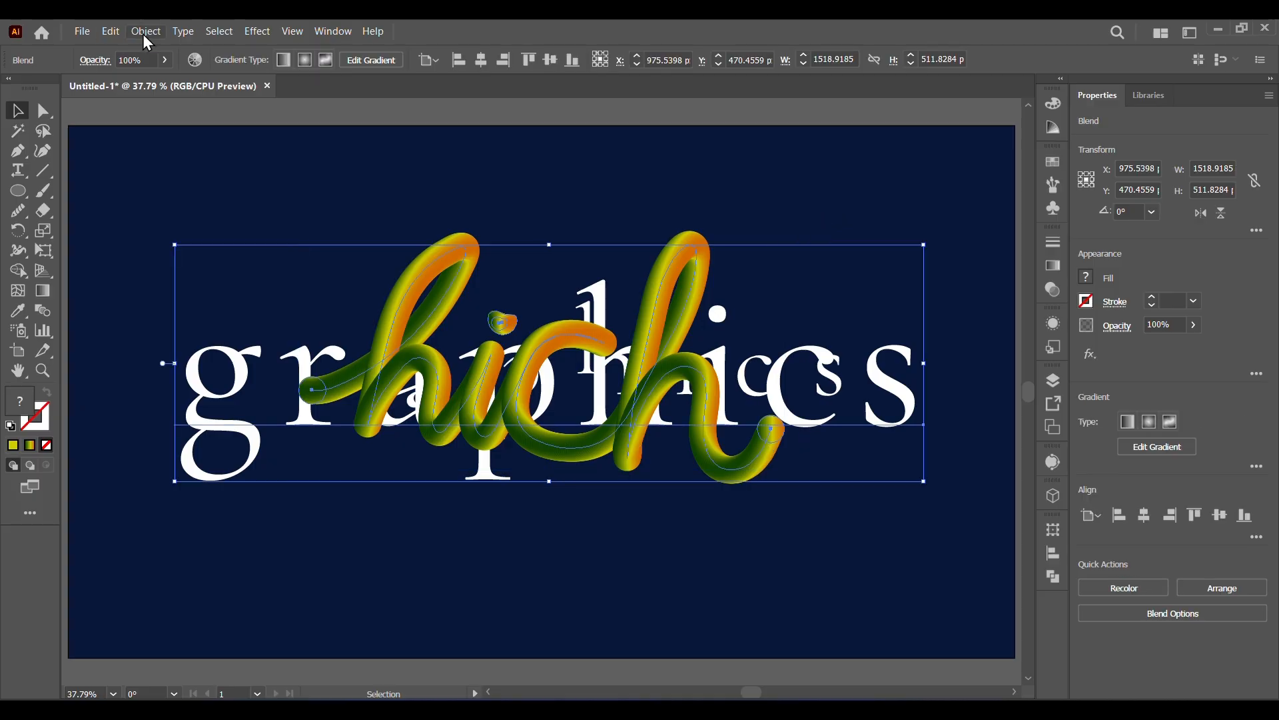
# Make an Intertwine object from the "hich" group and the "graphics" text.
pyautogui.click(145, 33)
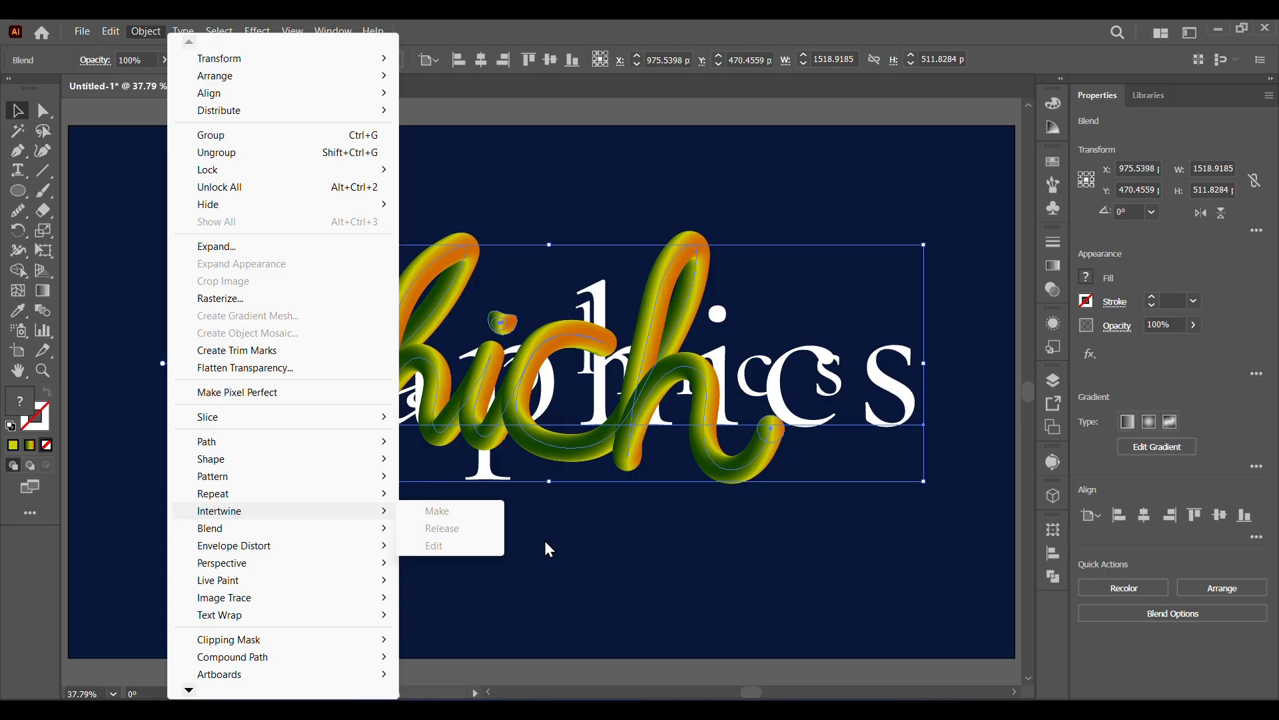
pyautogui.click(565, 513)
pyautogui.click(300, 435)
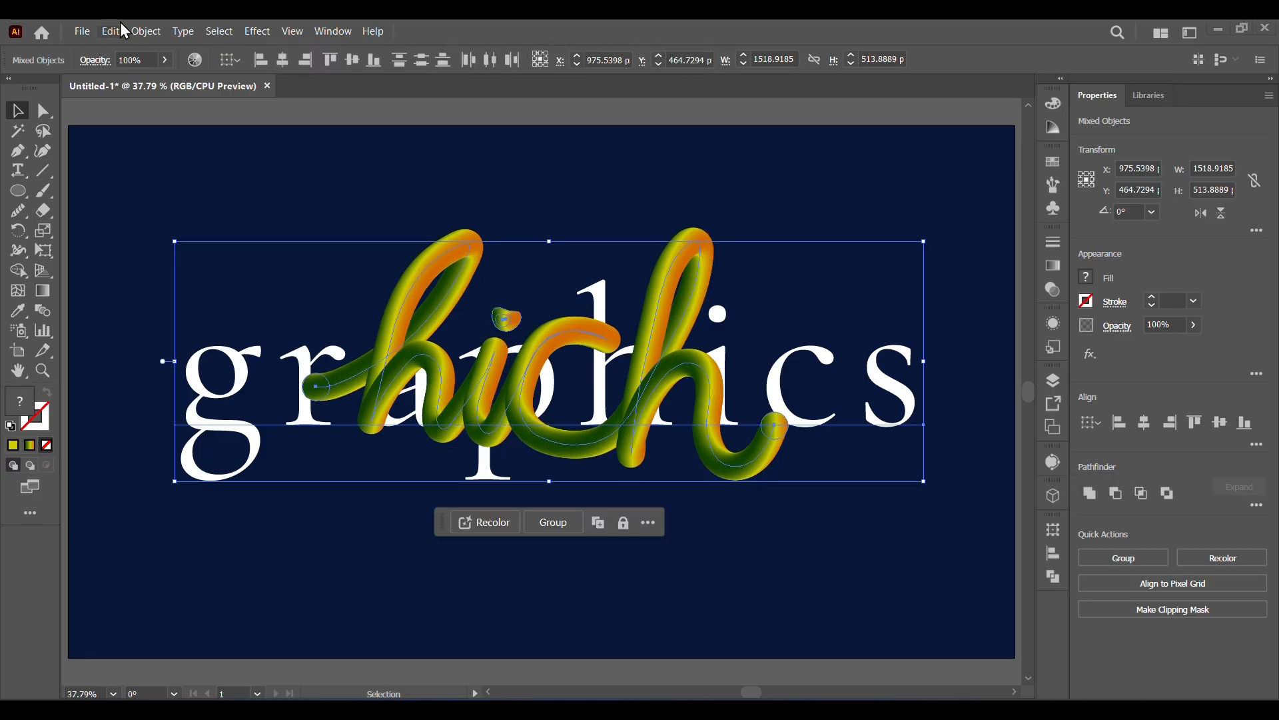
pyautogui.click(146, 31)
pyautogui.moveTo(260, 508)
pyautogui.click(434, 514)
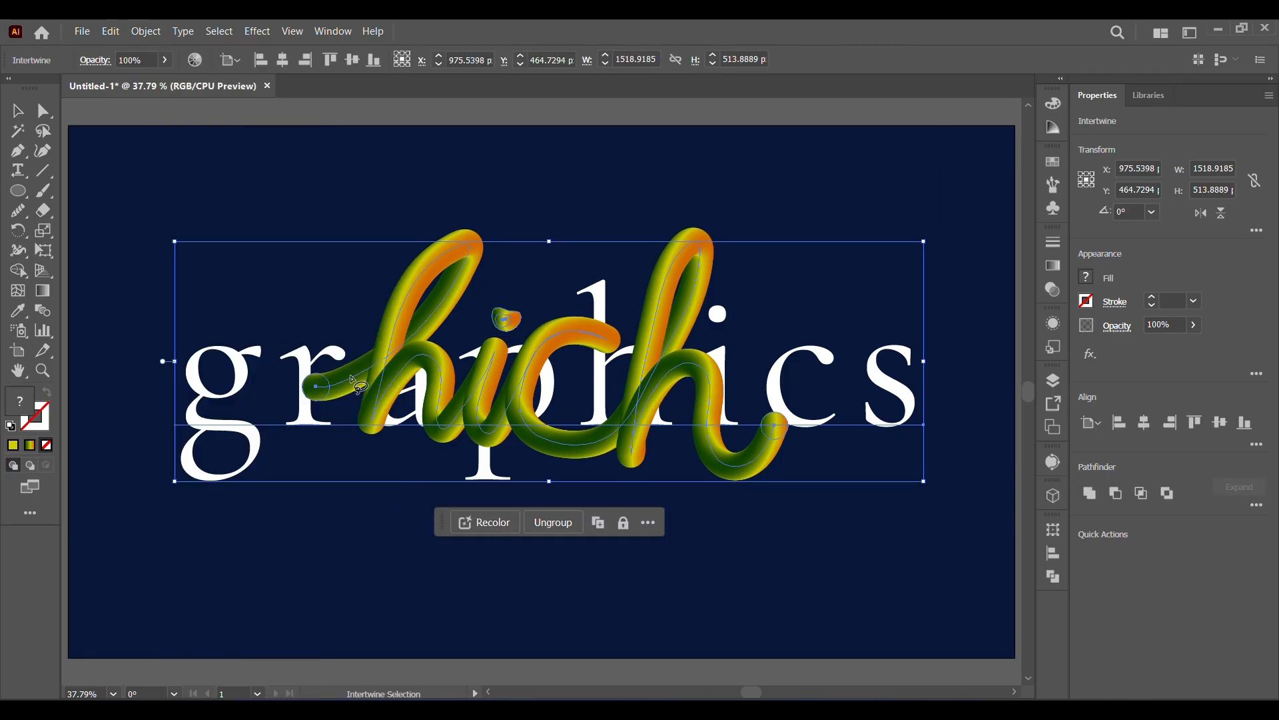
# Lasso the crossings at the r, a, h and i of "graphics" so these letters weave in front of the cursive strokes.
pyautogui.click(349, 350)
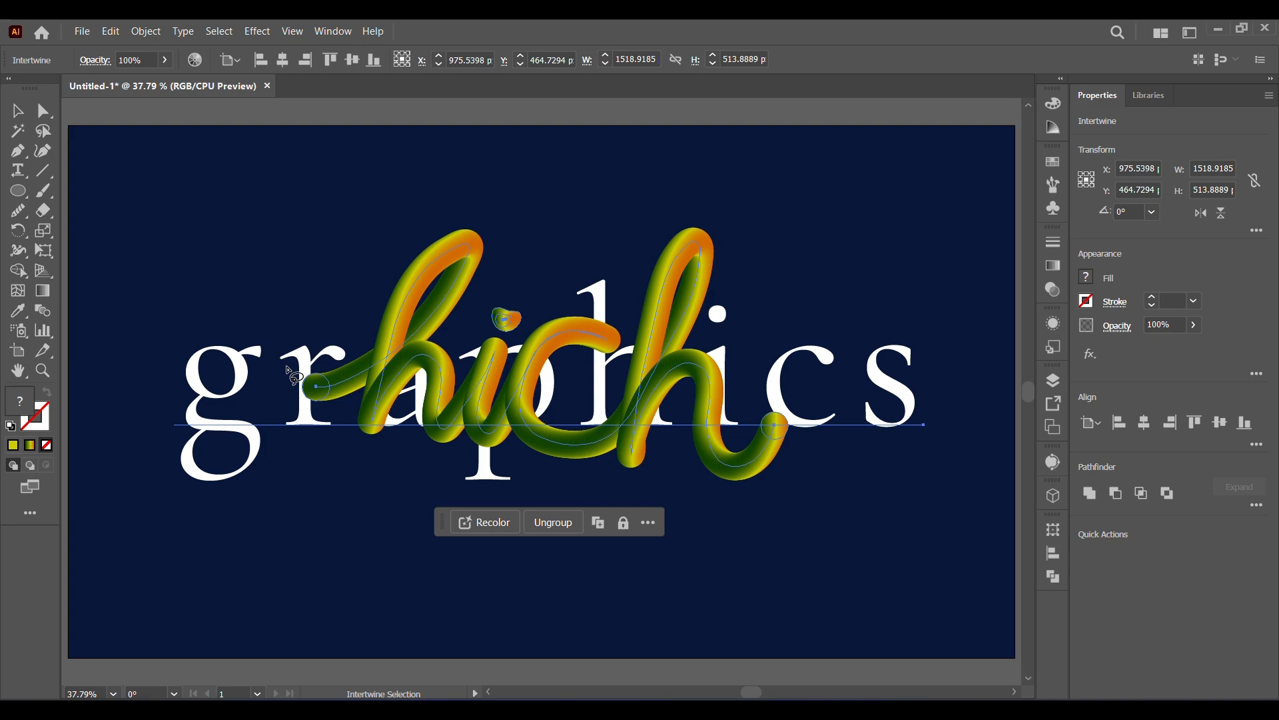
pyautogui.moveTo(287, 367)
pyautogui.mouseDown()
pyautogui.moveTo(337, 398)
pyautogui.moveTo(300, 409)
pyautogui.moveTo(282, 362)
pyautogui.mouseUp()
pyautogui.moveTo(612, 310)
pyautogui.mouseDown()
pyautogui.moveTo(588, 318)
pyautogui.moveTo(603, 368)
pyautogui.moveTo(633, 331)
pyautogui.moveTo(615, 312)
pyautogui.mouseUp()
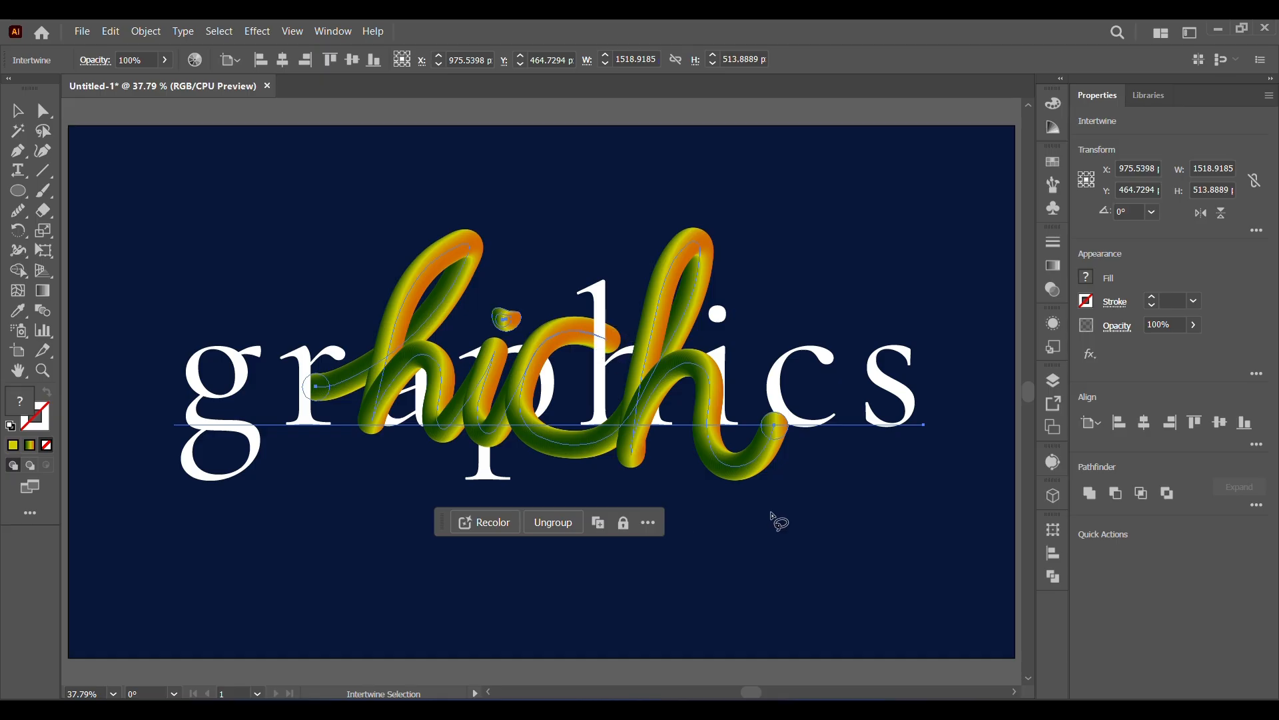
pyautogui.moveTo(734, 402)
pyautogui.mouseDown()
pyautogui.moveTo(694, 417)
pyautogui.moveTo(695, 434)
pyautogui.moveTo(732, 401)
pyautogui.mouseUp()
pyautogui.moveTo(737, 346)
pyautogui.mouseDown()
pyautogui.moveTo(686, 382)
pyautogui.moveTo(713, 431)
pyautogui.moveTo(746, 423)
pyautogui.moveTo(731, 345)
pyautogui.mouseUp()
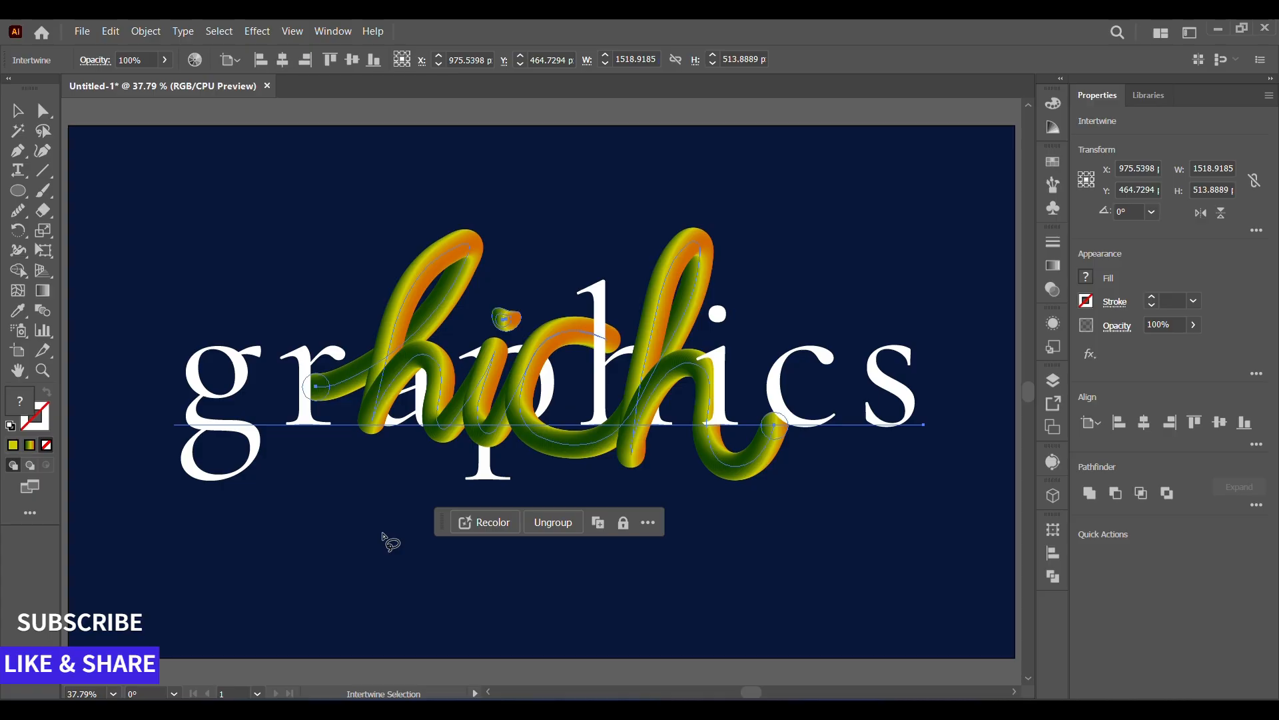
pyautogui.moveTo(408, 427)
pyautogui.mouseDown()
pyautogui.moveTo(344, 429)
pyautogui.moveTo(390, 370)
pyautogui.moveTo(420, 404)
pyautogui.moveTo(401, 459)
pyautogui.mouseUp()
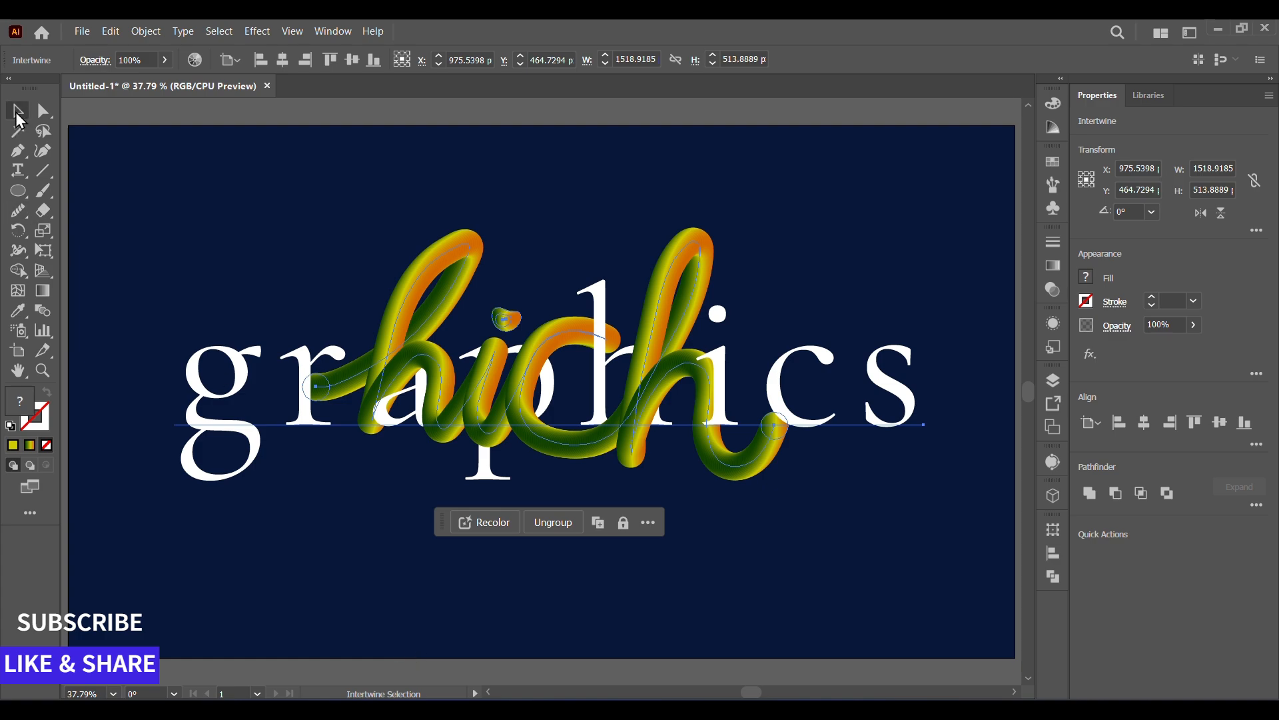
# Center the intertwined design horizontally and vertically on the artboard.
pyautogui.press('v')
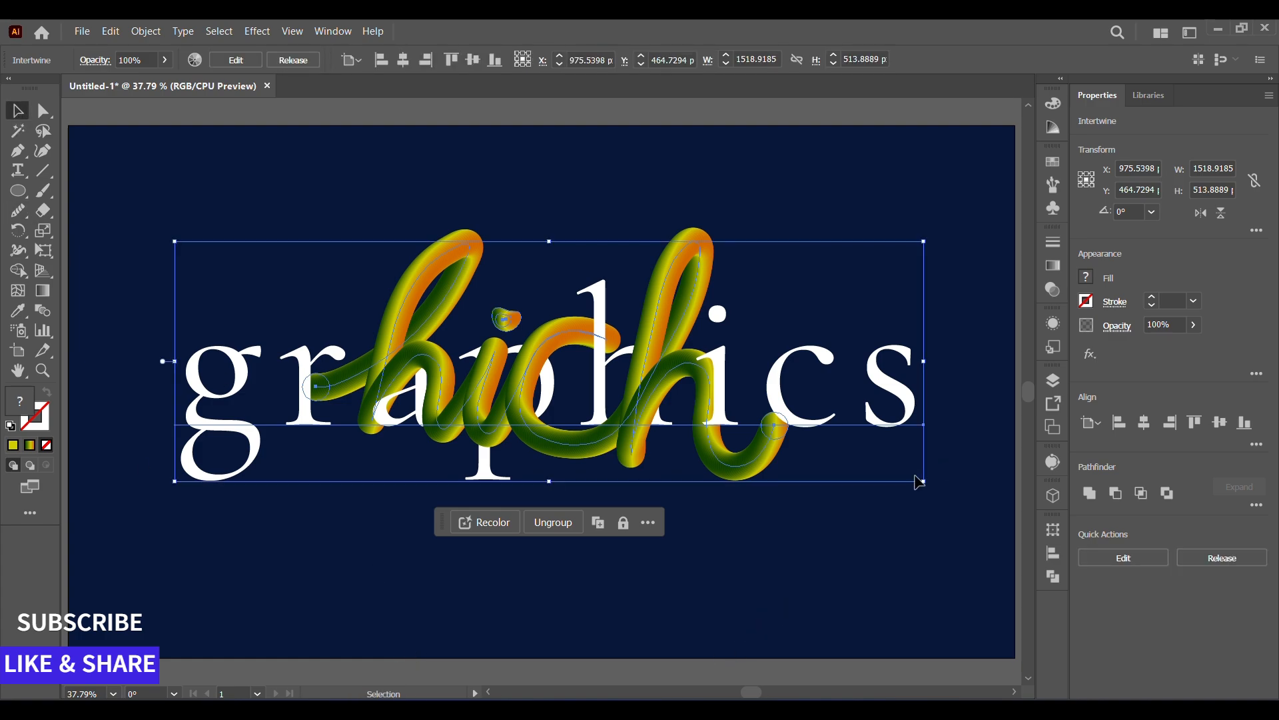
pyautogui.click(1144, 422)
pyautogui.click(1220, 422)
pyautogui.click(896, 591)
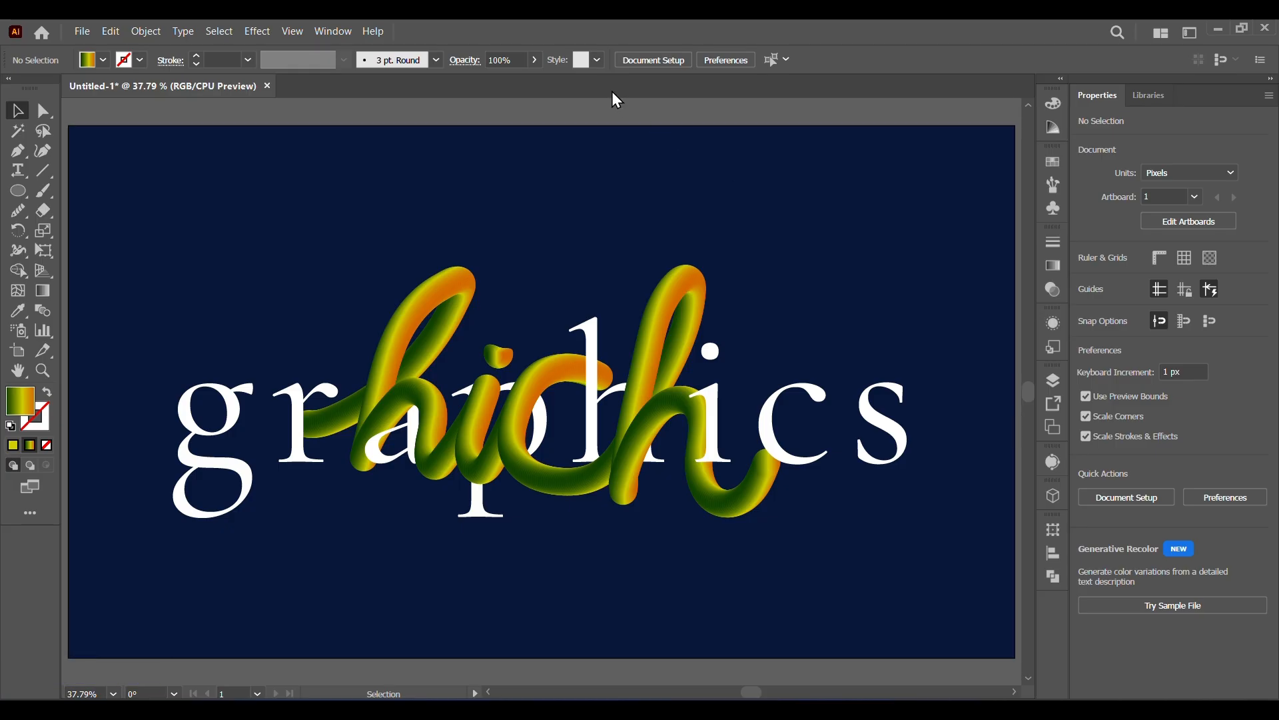
# Recolor the intertwined lettering by rotating the linked hues to green, cyan and dark blue, and increase the brightness.
pyautogui.click(513, 399)
pyautogui.click(195, 60)
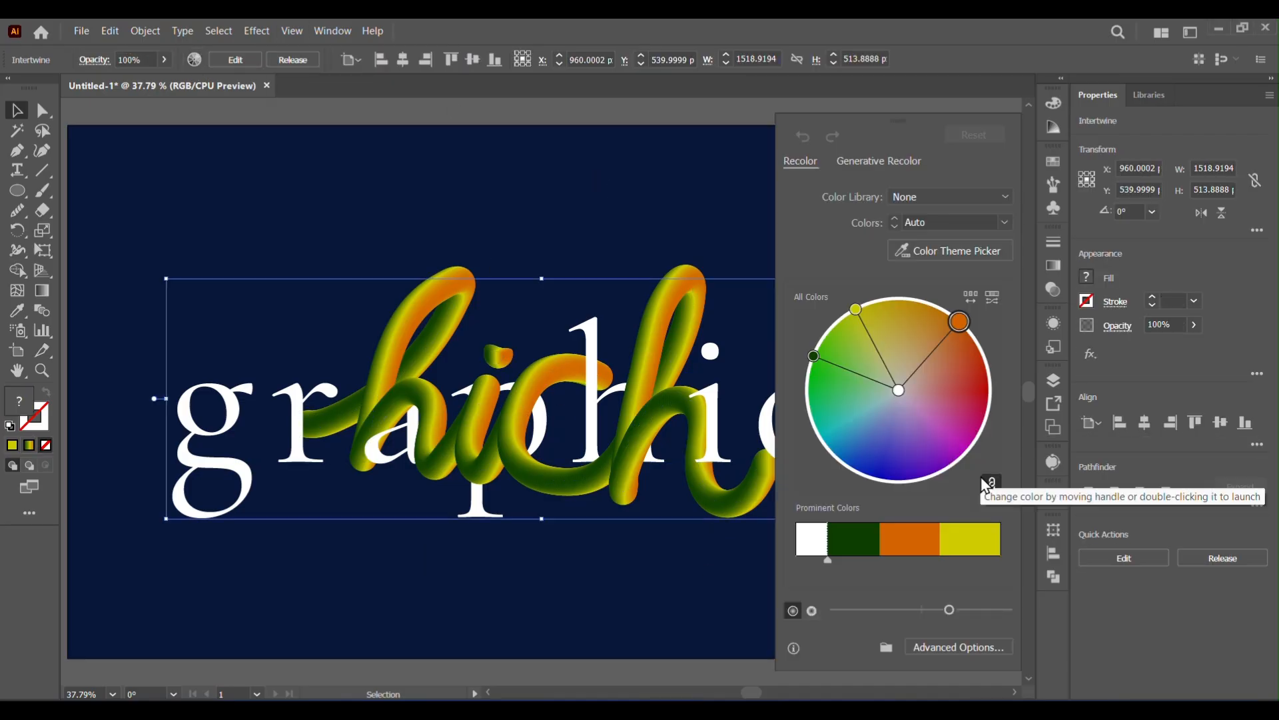
pyautogui.moveTo(960, 323); pyautogui.dragTo(831, 328)
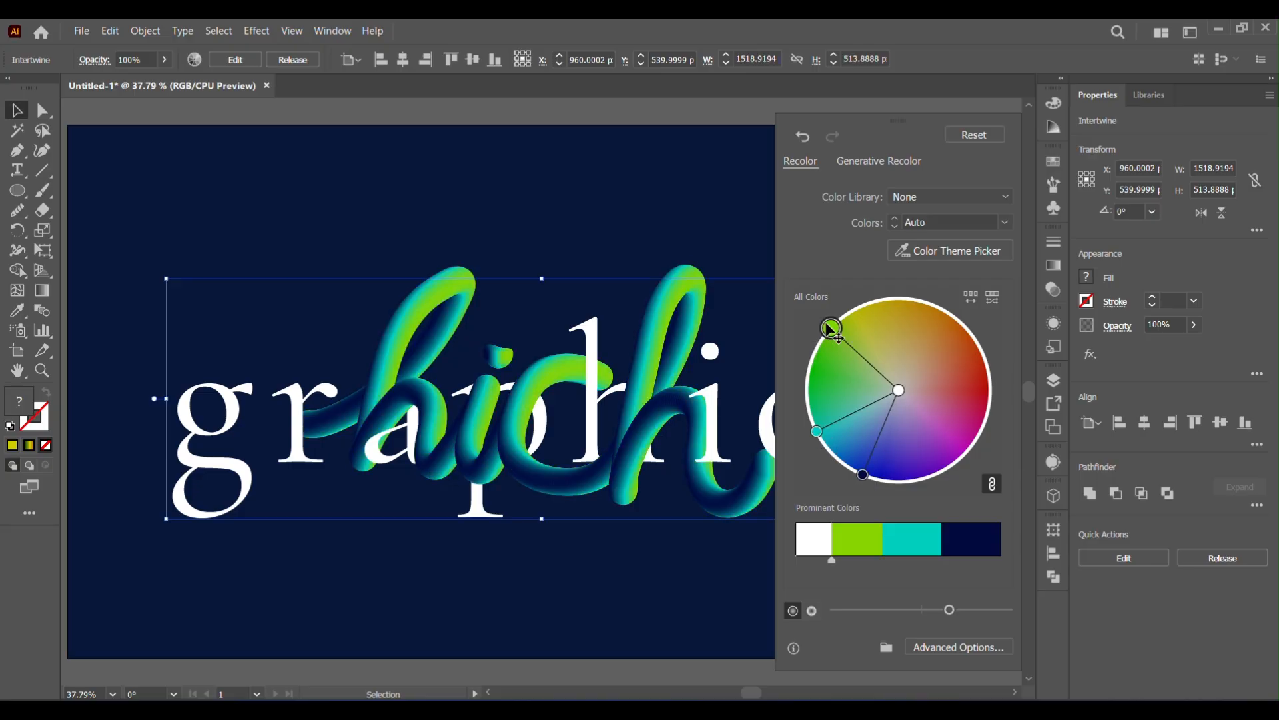
pyautogui.moveTo(948, 610); pyautogui.dragTo(974, 610)
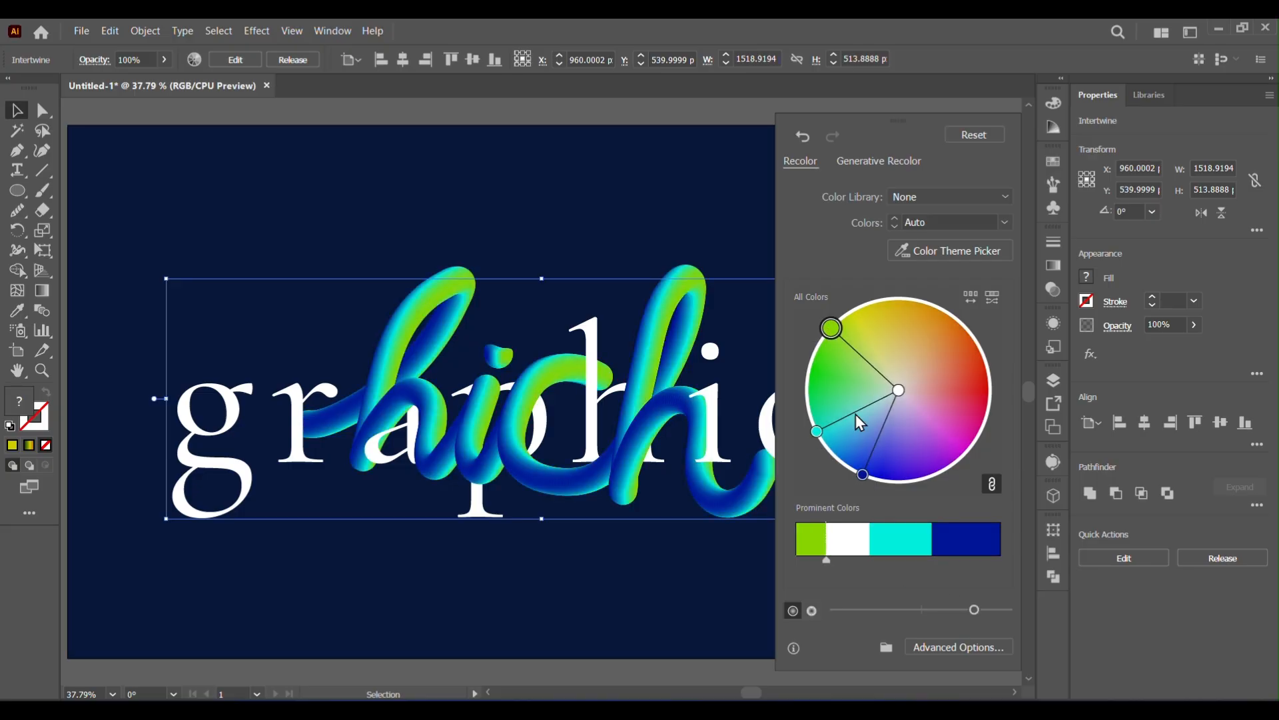
pyautogui.moveTo(816, 431); pyautogui.dragTo(817, 427)
# Unlink the harmony colors, change the green to golden orange, and slightly shift the cyan and dark blue hues.
pyautogui.click(992, 484)
pyautogui.moveTo(835, 325); pyautogui.dragTo(912, 307)
pyautogui.moveTo(817, 427); pyautogui.dragTo(823, 434)
pyautogui.moveTo(859, 474); pyautogui.dragTo(885, 482)
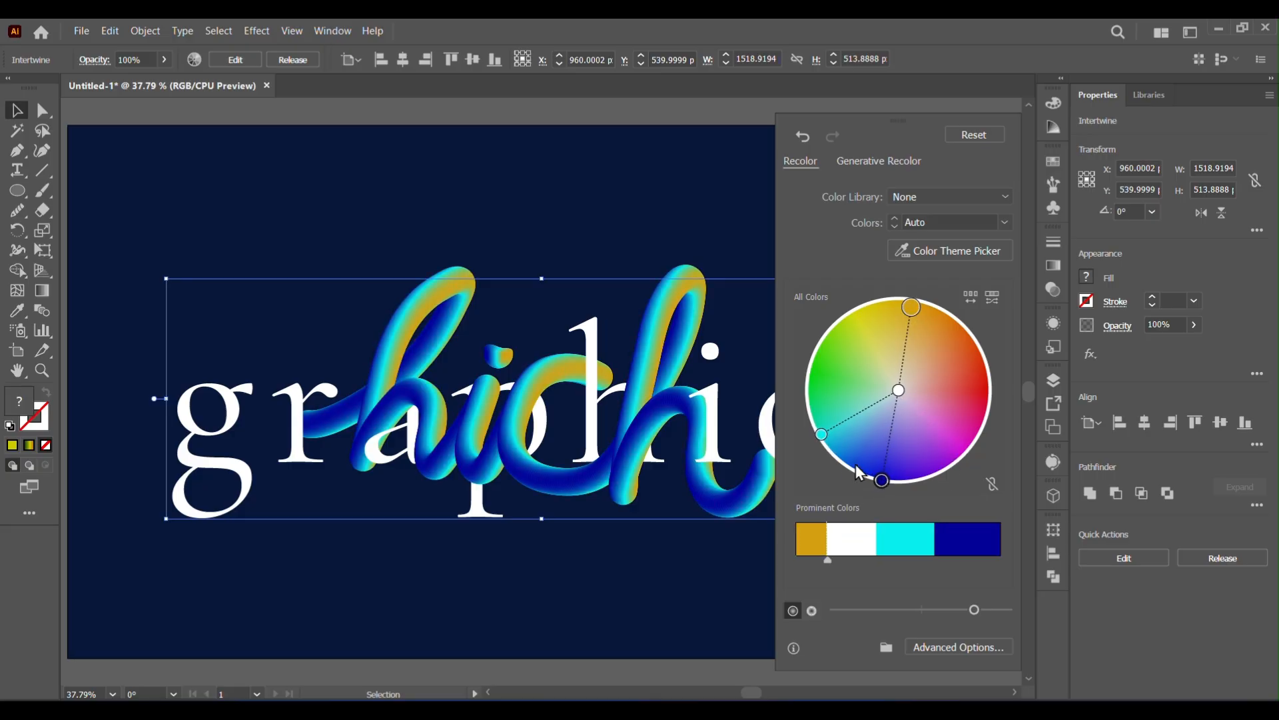
pyautogui.moveTo(823, 434)
pyautogui.mouseDown()
pyautogui.moveTo(889, 409)
pyautogui.moveTo(828, 430)
pyautogui.mouseUp()
pyautogui.click(642, 187)
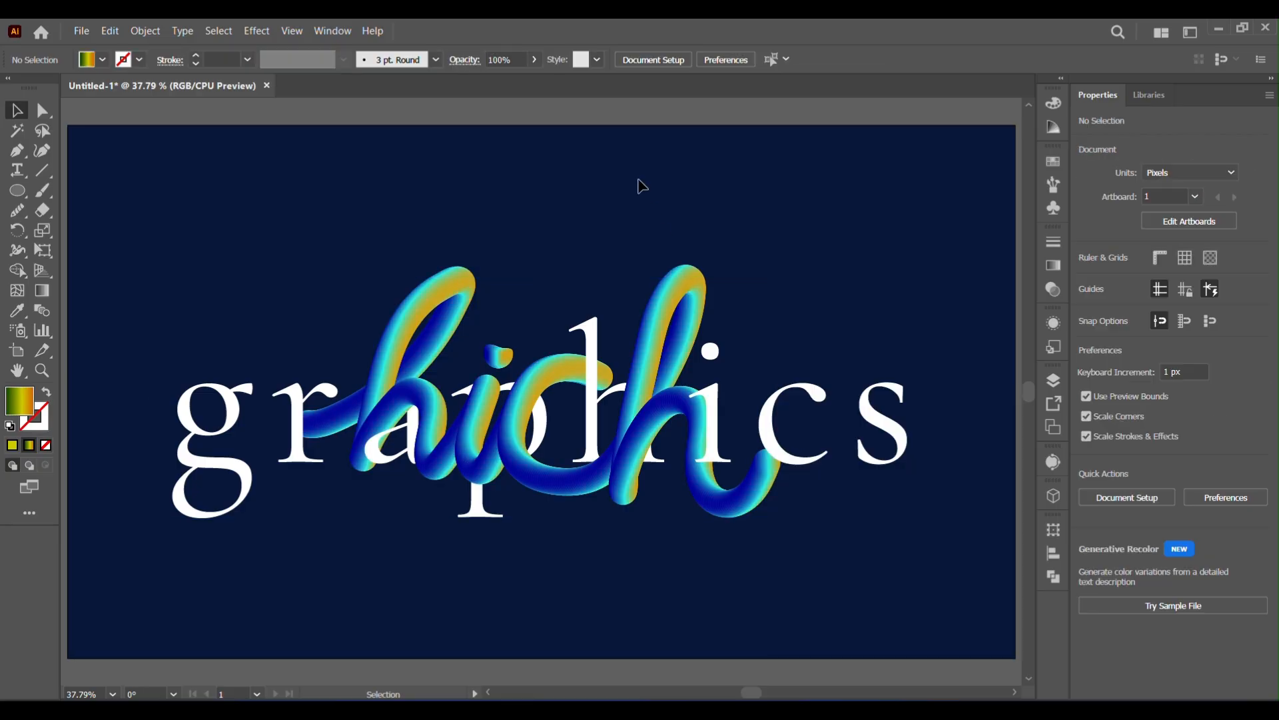